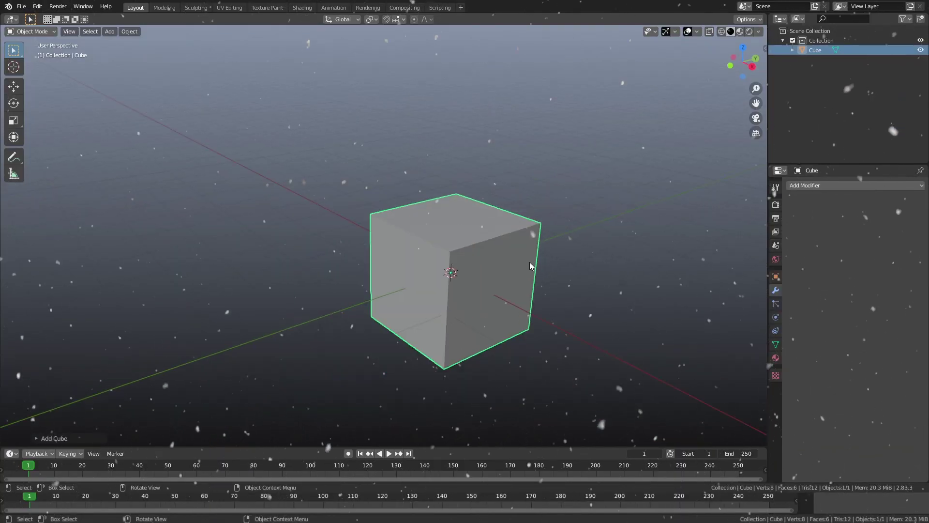
# - Stretch the cube taller and add one level of Subdivision Surface smoothing
pyautogui.press('KP_3')
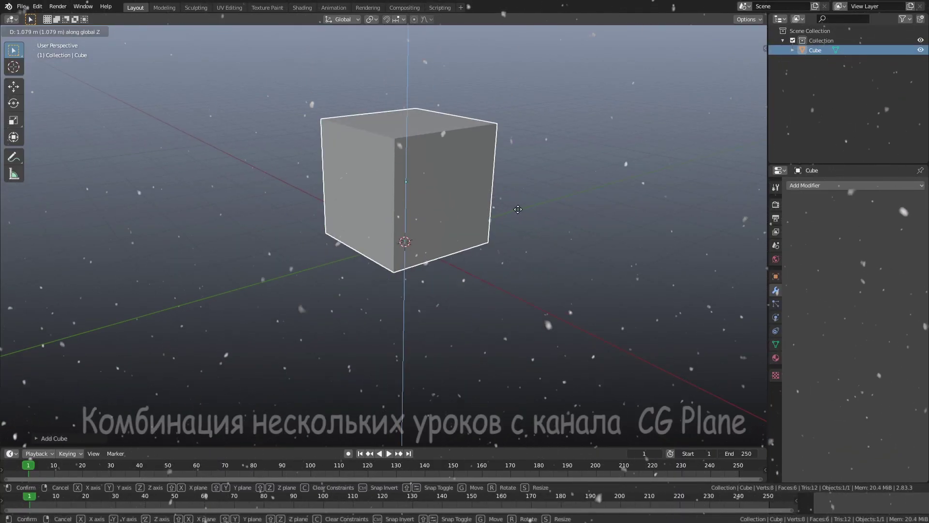
pyautogui.press('s')
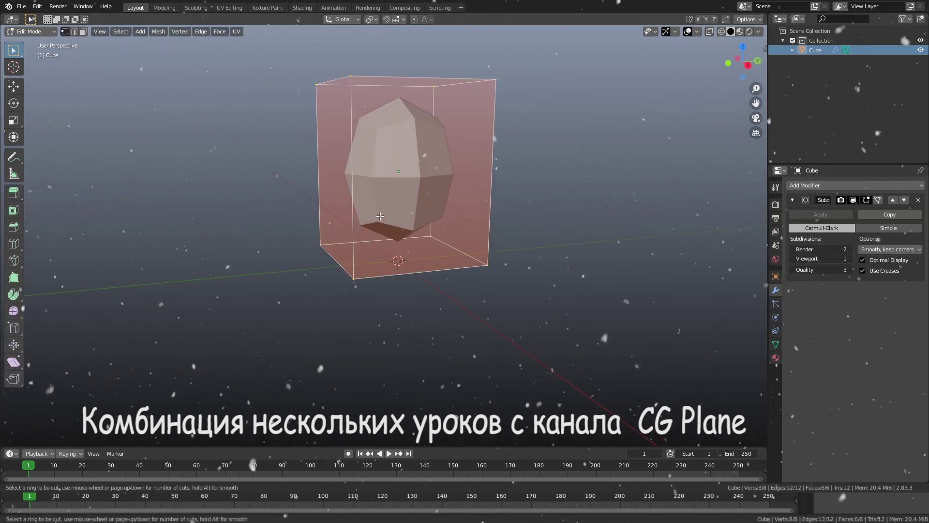
pyautogui.moveTo(558, 316); pyautogui.dragTo(351, 90, button='middle')
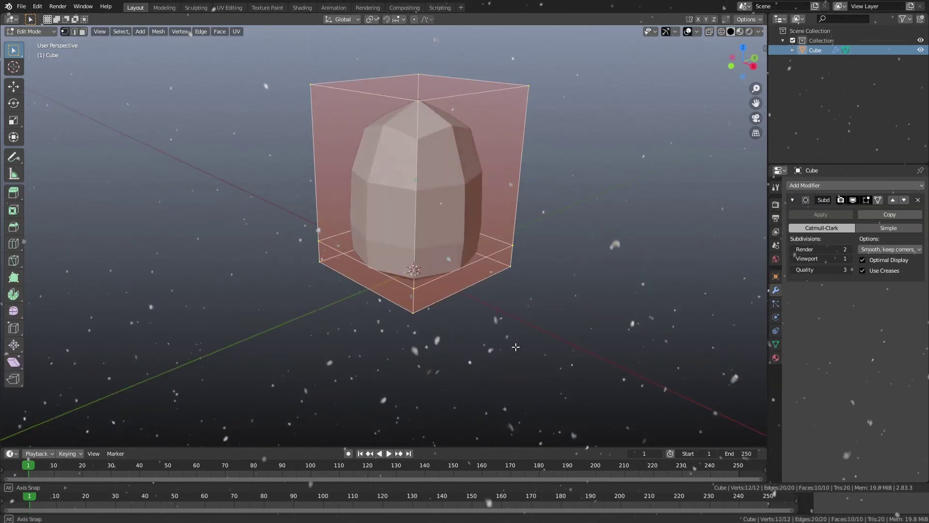
pyautogui.press('KP_3')
# - Select the top vertices and scale them in to narrow the body's top
pyautogui.keyDown('shift'); pyautogui.click(322, 88); pyautogui.keyUp('shift')
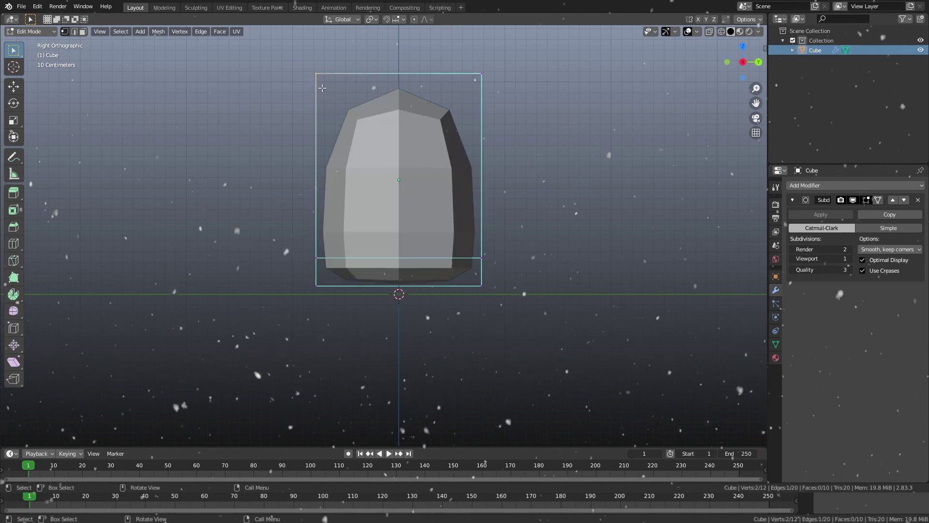
pyautogui.press('Tab')
pyautogui.moveTo(694, 44); pyautogui.dragTo(467, 161, button='middle')
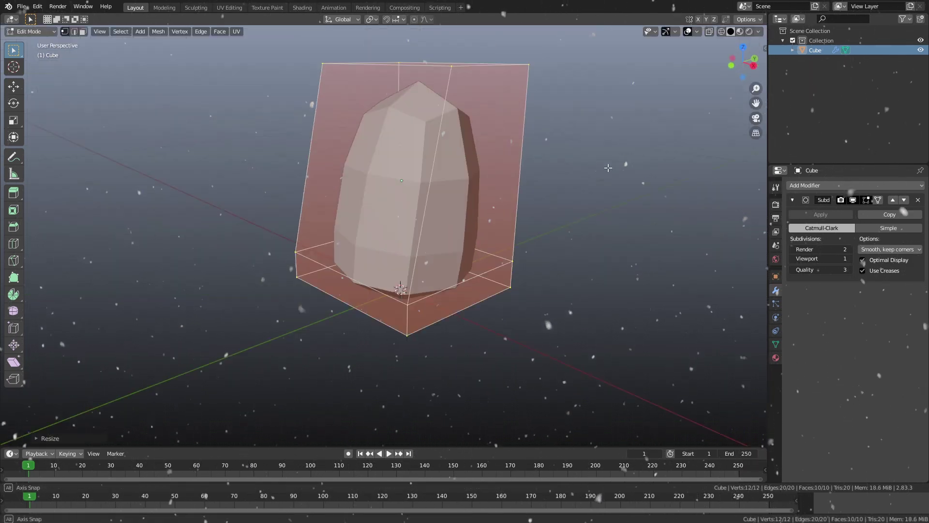
pyautogui.press('ctrl+KP_7')
pyautogui.press('Tab')
pyautogui.hotkey('alt', 'a')
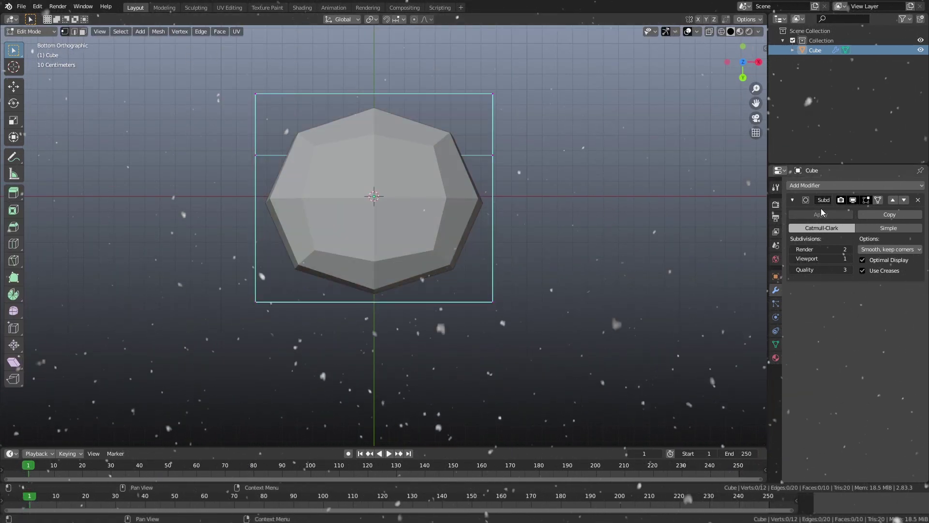
# - Apply the Subdivision modifier so the faceted smoothing is baked into the mesh
pyautogui.moveTo(611, 312); pyautogui.dragTo(557, 252, button='middle')
pyautogui.press('Tab')
pyautogui.hotkey('ctrl', 'a')
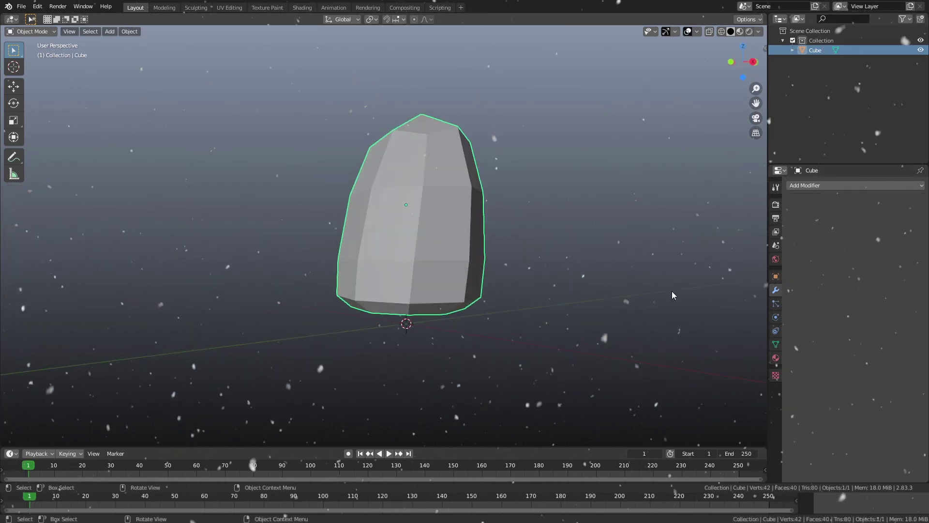
pyautogui.press('Tab')
pyautogui.press('ctrl+KP_7')
# - Select and tilt the body's bottom face, then extrude it down into a leg
pyautogui.press('g')
pyautogui.press('x')
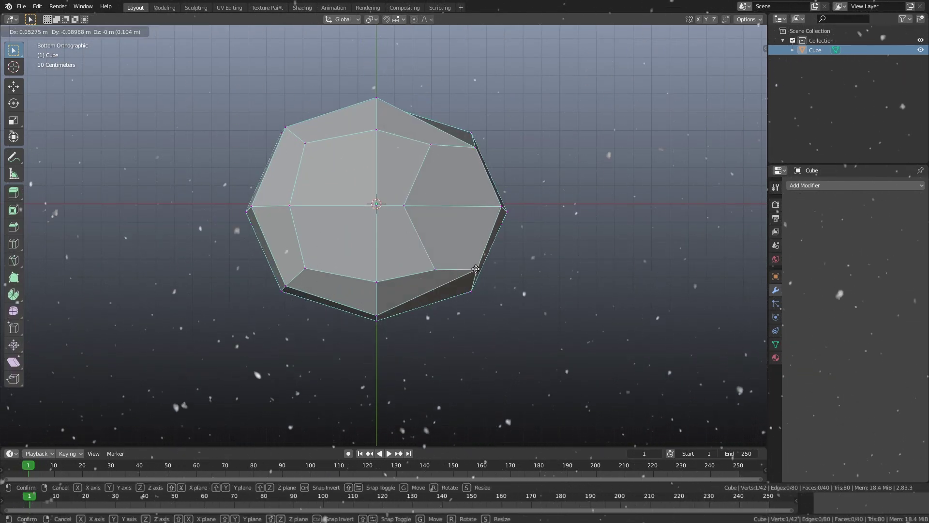
pyautogui.moveTo(425, 214)
pyautogui.mouseDown(button='middle')
pyautogui.moveTo(464, 194)
pyautogui.moveTo(661, 220)
pyautogui.mouseUp(button='middle')
pyautogui.click(514, 193)
pyautogui.press('r')
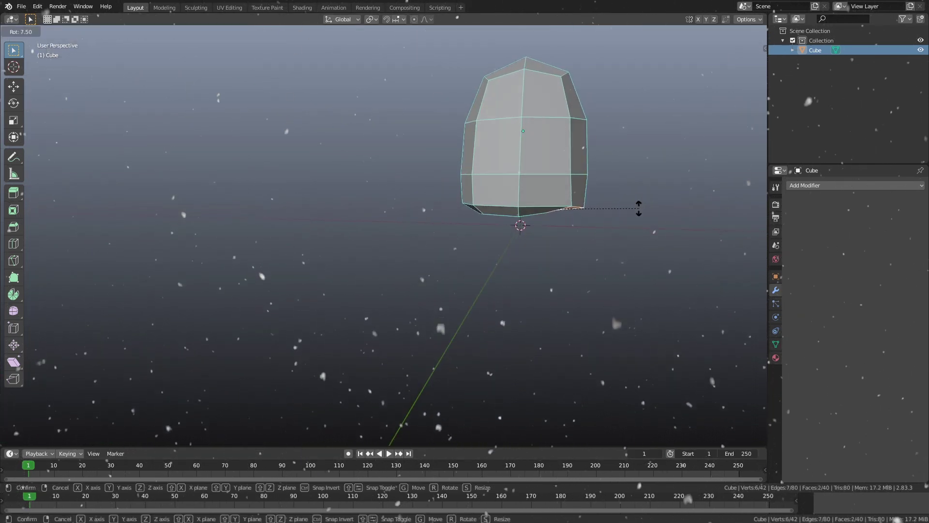
pyautogui.press('KP_1')
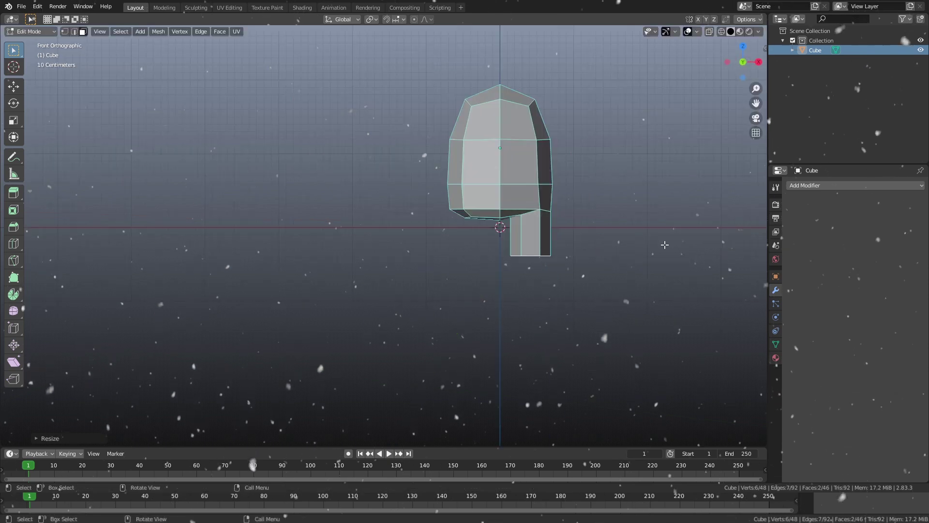
# - Box-select the left half of the mesh in X-ray view and delete its vertices
pyautogui.press('g')
pyautogui.click(601, 129)
pyautogui.hotkey('alt', 'z')
pyautogui.moveTo(435, 46); pyautogui.dragTo(531, 254)
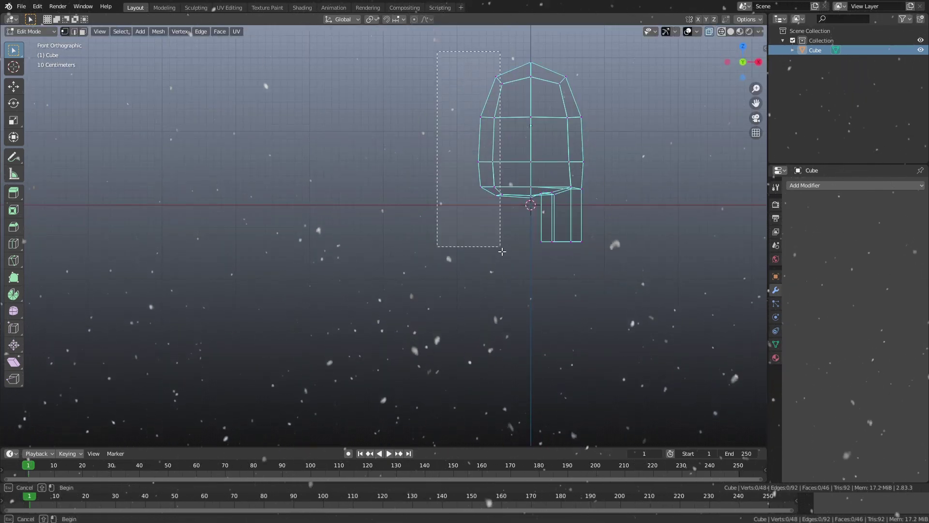
pyautogui.press('x')
# - Add a Mirror modifier on X so the body stands on two legs
pyautogui.click(854, 186)
pyautogui.click(726, 281)
pyautogui.hotkey('alt', 'z')
pyautogui.press('Tab')
pyautogui.moveTo(625, 146); pyautogui.dragTo(828, 205, button='middle')
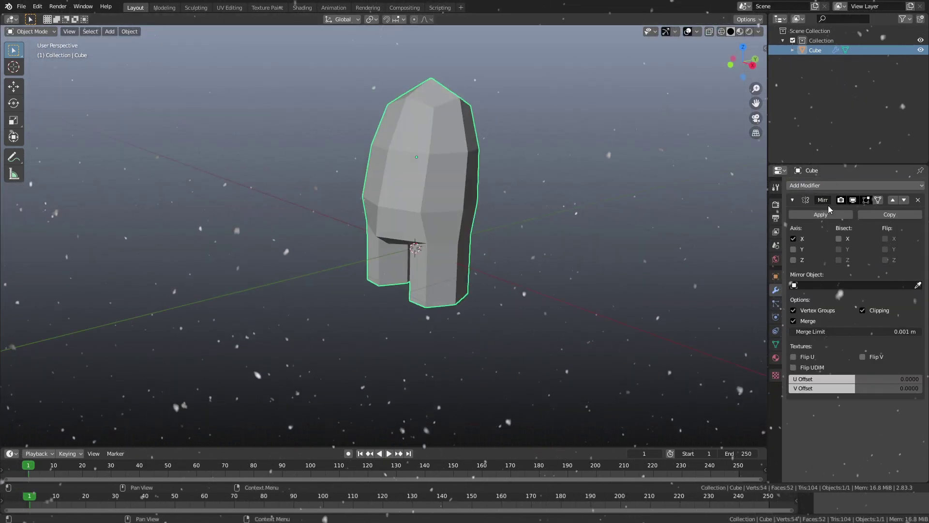
pyautogui.click(854, 185)
# - Add a Subdivision Surface modifier with viewport level 2
pyautogui.click(739, 348)
pyautogui.scroll(-1, 844, 324)
pyautogui.click(848, 456)
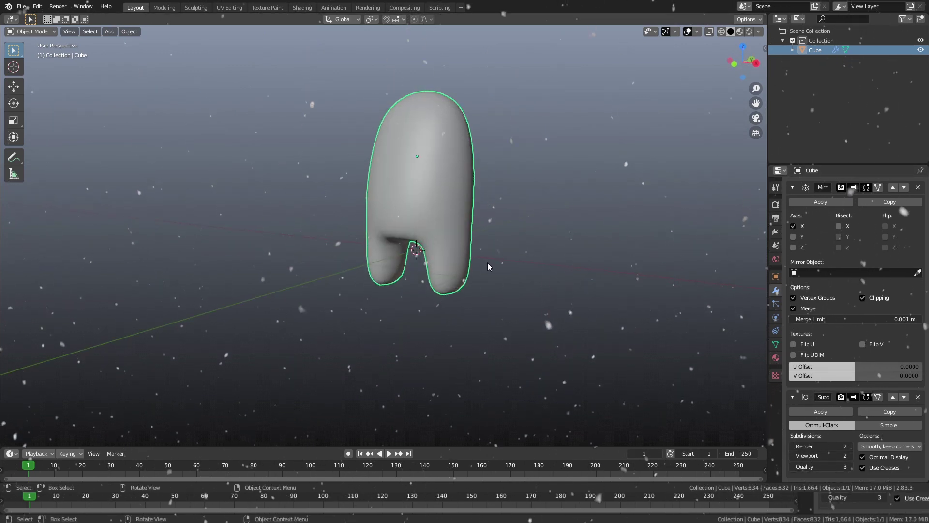
pyautogui.moveTo(487, 262)
pyautogui.mouseDown(button='middle')
pyautogui.moveTo(494, 273)
pyautogui.moveTo(524, 222)
pyautogui.mouseUp(button='middle')
# - Add an extra edge loop around the leg and slide it into place
pyautogui.press('Tab')
pyautogui.hotkey('ctrl', 'r')
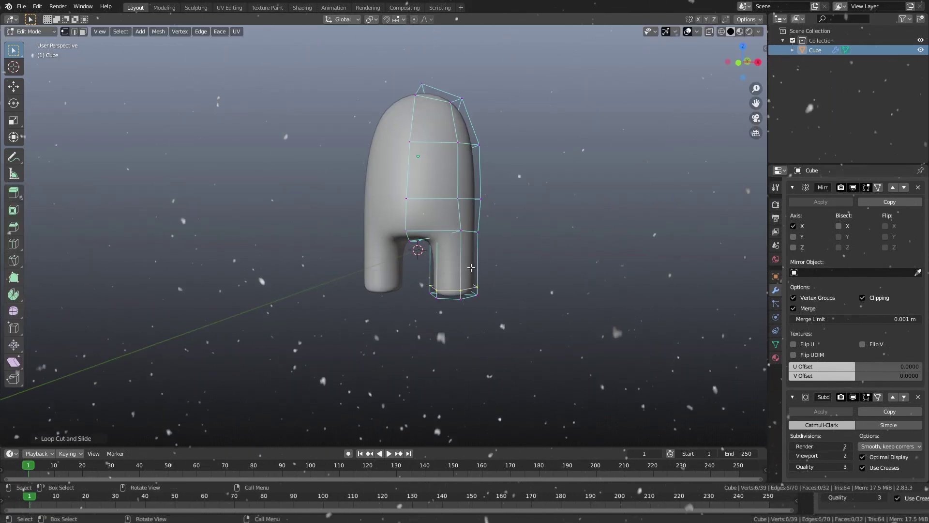
pyautogui.hotkey('alt', 'z')
pyautogui.scroll(2, 621, 159)
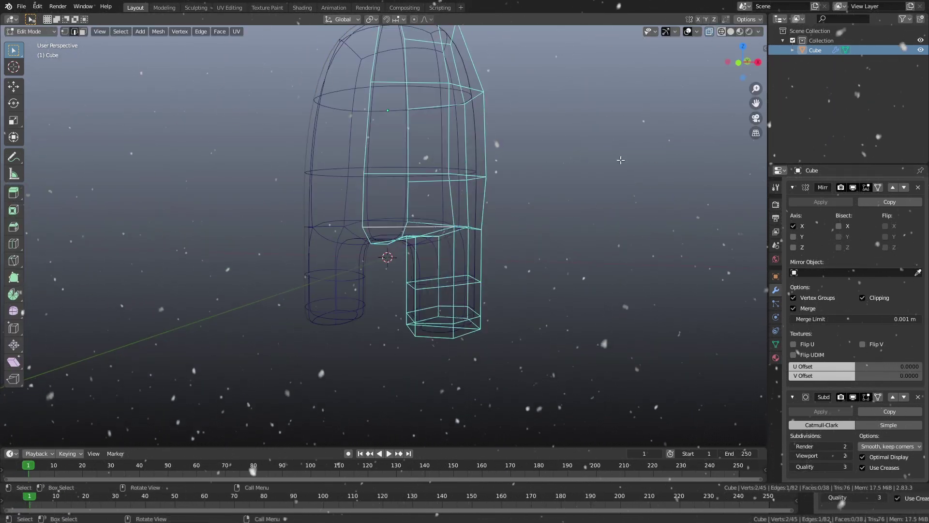
pyautogui.moveTo(507, 216)
pyautogui.mouseDown(button='middle')
pyautogui.moveTo(450, 233)
pyautogui.moveTo(504, 104)
pyautogui.moveTo(456, 271)
pyautogui.moveTo(493, 280)
pyautogui.mouseUp(button='middle')
pyautogui.keyDown('alt'); pyautogui.click(445, 235); pyautogui.keyUp('alt')
pyautogui.press('g')
pyautogui.hotkey('alt', 'z')
# - Grow a face selection up from the leg bottom and flatten the leg's bottom face
pyautogui.press('3')
pyautogui.click(456, 274)
pyautogui.press('ctrl+KP_Add')
pyautogui.press('ctrl+KP_Add')
pyautogui.press('KP_3')
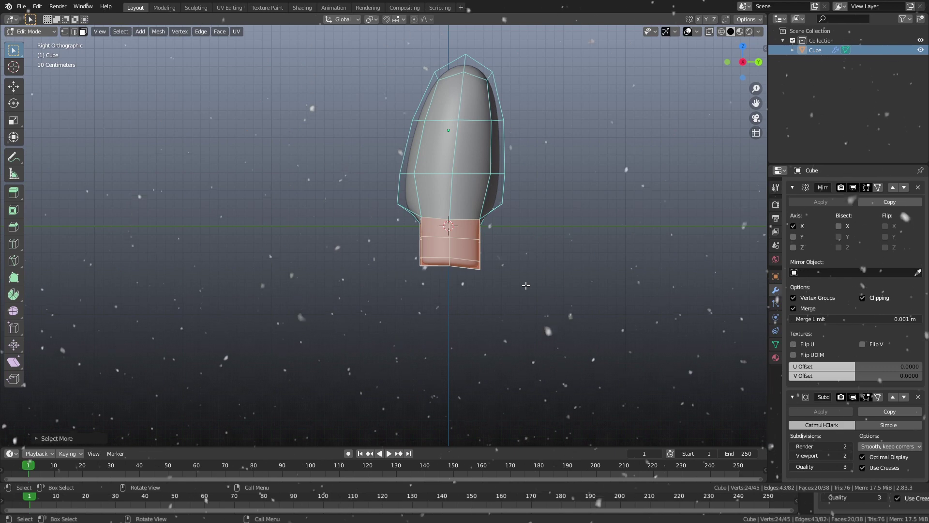
pyautogui.moveTo(514, 249)
pyautogui.mouseDown(button='middle')
pyautogui.moveTo(515, 274)
pyautogui.moveTo(478, 302)
pyautogui.mouseUp(button='middle')
pyautogui.hotkey('alt', 'a')
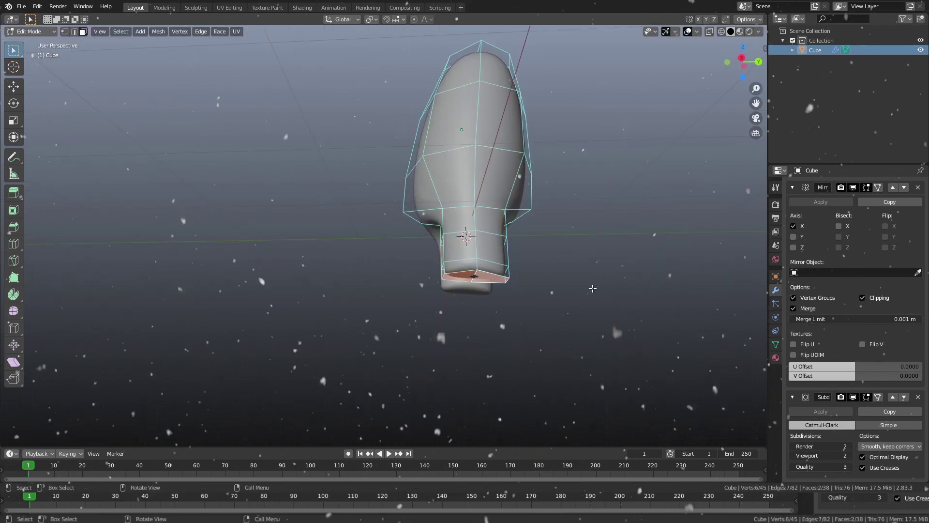
pyautogui.press('Return')
pyautogui.moveTo(617, 258); pyautogui.dragTo(605, 276, button='middle')
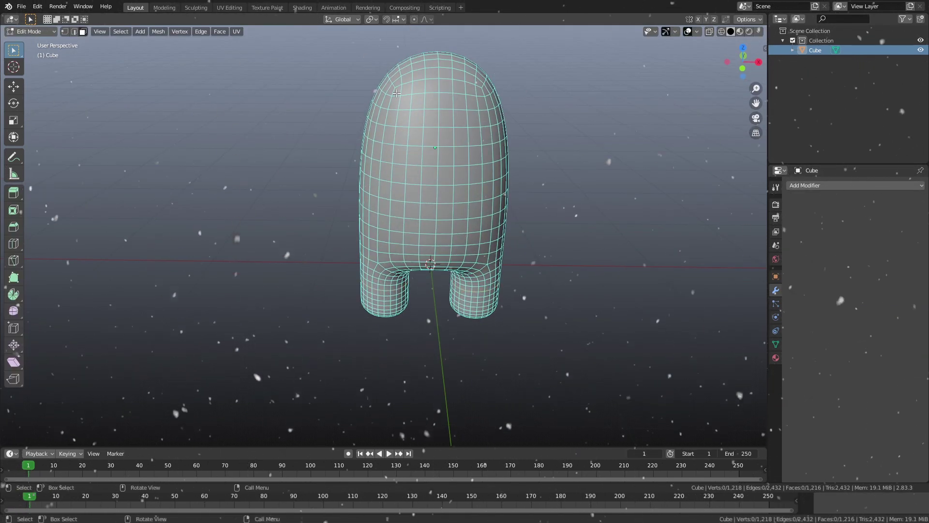
# - Inset the selected back faces for the backpack and rotate them around X
pyautogui.press('w')
pyautogui.press('KP_1')
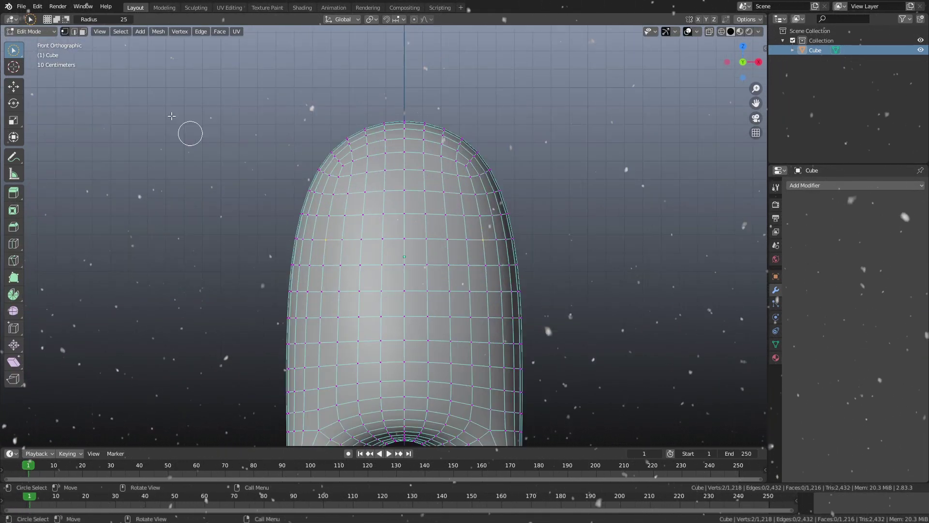
pyautogui.moveTo(410, 238)
pyautogui.mouseDown(button='middle')
pyautogui.moveTo(545, 290)
pyautogui.moveTo(496, 278)
pyautogui.moveTo(579, 272)
pyautogui.moveTo(357, 202)
pyautogui.moveTo(369, 206)
pyautogui.mouseUp(button='middle')
pyautogui.press('i')
pyautogui.press('r')
pyautogui.press('x')
pyautogui.press('Escape')
# - Shape the backpack flap by moving its corner vertices along Y
pyautogui.press('c')
pyautogui.click(368, 206)
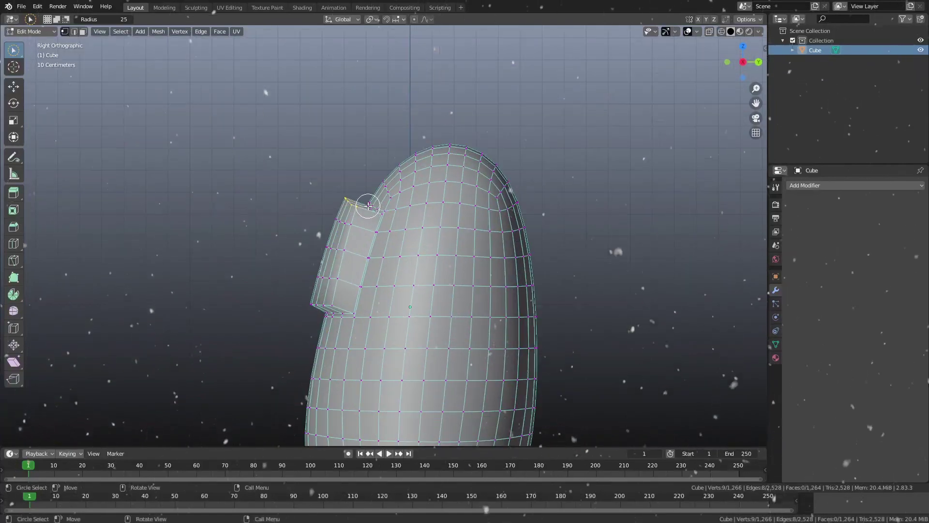
pyautogui.press('y')
pyautogui.click(374, 202)
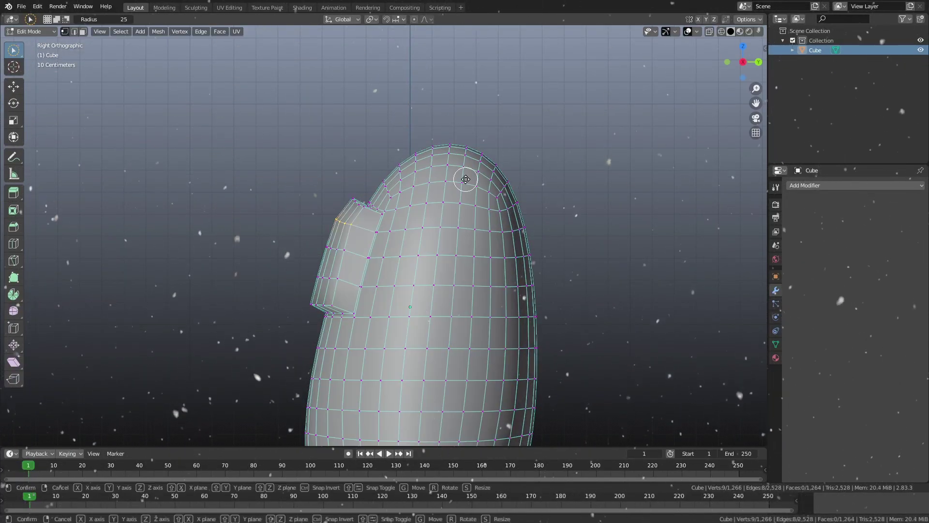
pyautogui.moveTo(445, 285)
pyautogui.mouseDown(button='middle')
pyautogui.moveTo(415, 290)
pyautogui.moveTo(319, 240)
pyautogui.mouseUp(button='middle')
# - Brush-select the front faces and extrude and scale them into a visor
pyautogui.press('3')
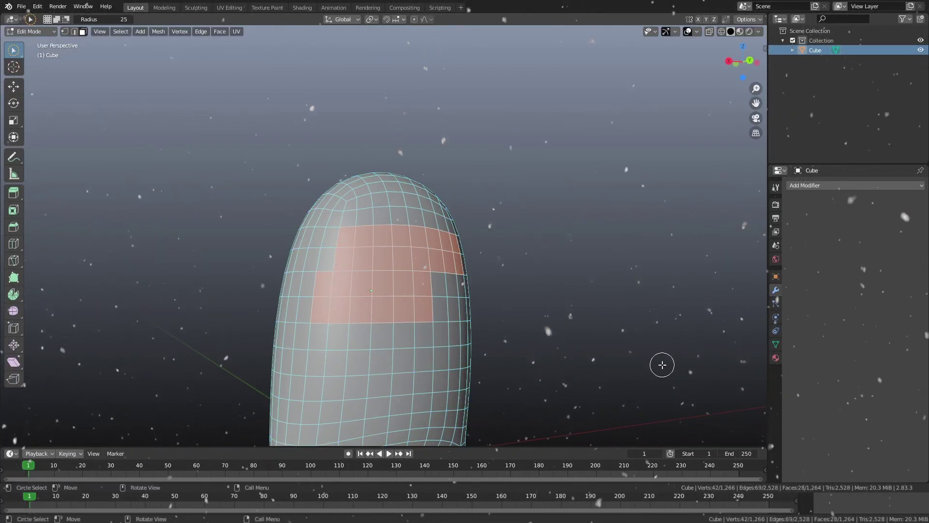
pyautogui.moveTo(662, 364); pyautogui.dragTo(405, 137, button='middle')
pyautogui.press('c')
pyautogui.moveTo(362, 250)
pyautogui.mouseDown(button='middle')
pyautogui.moveTo(454, 297)
pyautogui.moveTo(325, 125)
pyautogui.mouseUp(button='middle')
pyautogui.keyDown('shift'); pyautogui.moveTo(325, 125); pyautogui.dragTo(330, 257); pyautogui.keyUp('shift')
pyautogui.press('Escape')
pyautogui.moveTo(428, 248)
pyautogui.mouseDown(button='middle')
pyautogui.moveTo(413, 213)
pyautogui.moveTo(462, 242)
pyautogui.moveTo(456, 252)
pyautogui.mouseUp(button='middle')
pyautogui.press('e')
pyautogui.press('s')
pyautogui.click(449, 228)
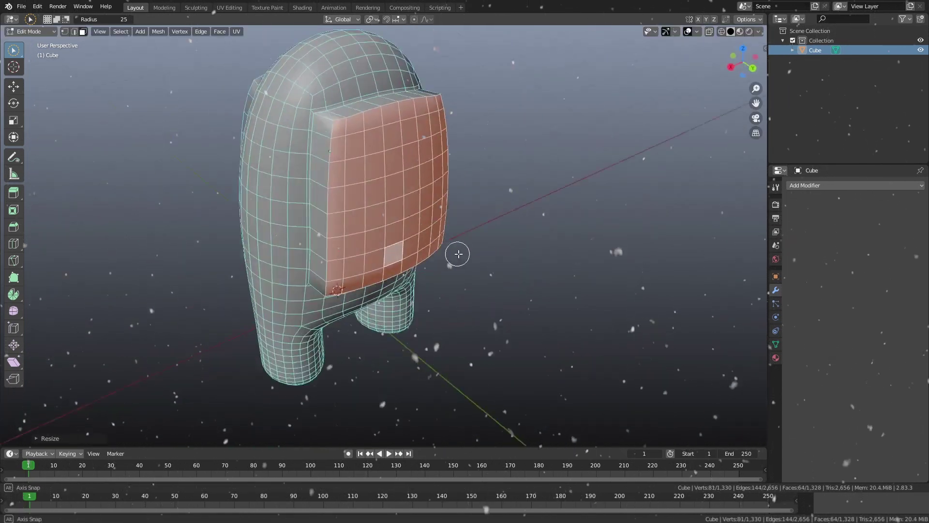
# - Add a Subdivision Surface modifier and scale the grown visor selection
pyautogui.scroll(-3, 448, 228)
pyautogui.click(854, 186)
pyautogui.click(740, 231)
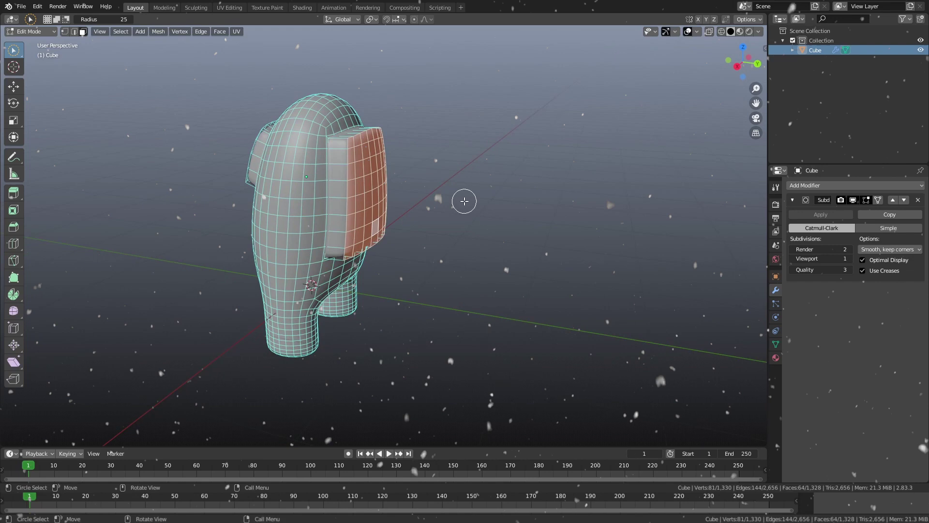
pyautogui.press('ctrl+KP_Add')
pyautogui.press('s')
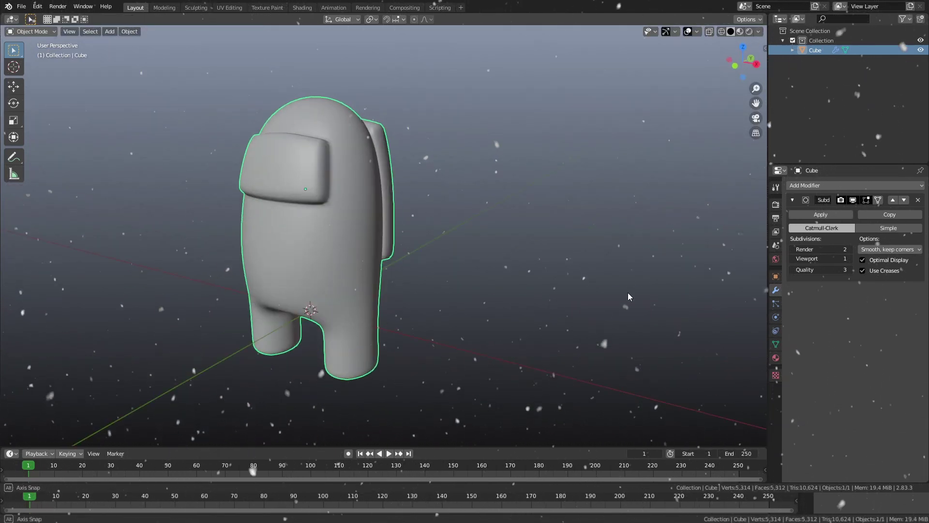
pyautogui.scroll(-2, 477, 251)
pyautogui.scroll(-2, 470, 275)
# - Add and scale up a ground plane, then place a second plane beside it
pyautogui.hotkey('shift', 'a')
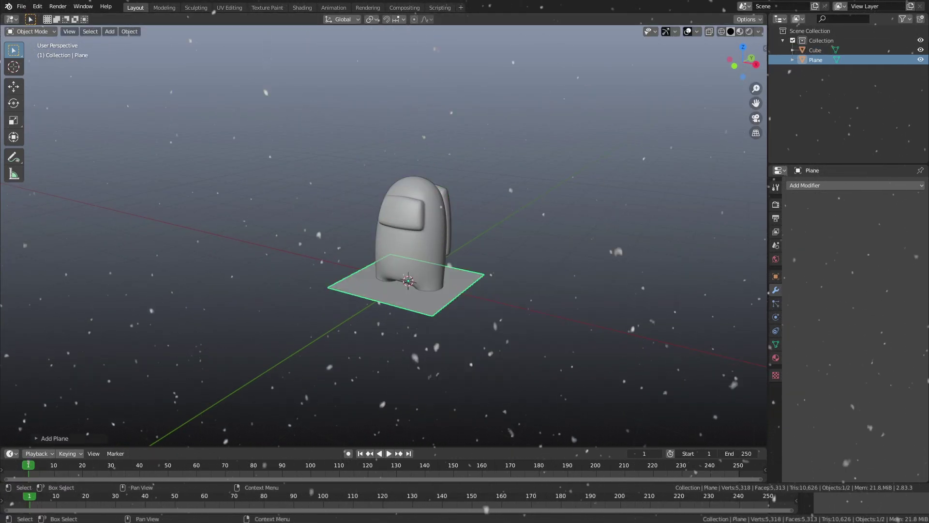
pyautogui.press('s')
pyautogui.click(447, 286)
pyautogui.hotkey('shift', 'a')
pyautogui.press('g')
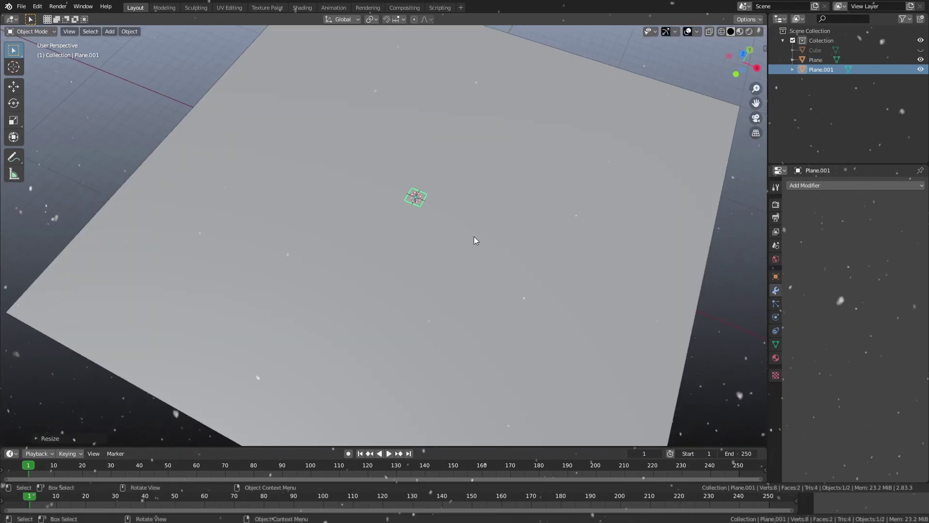
pyautogui.click(356, 143)
# - Extrude the second plane into a thin slab, apply its scale, bevel it and duplicate it
pyautogui.press('Tab')
pyautogui.click(375, 167)
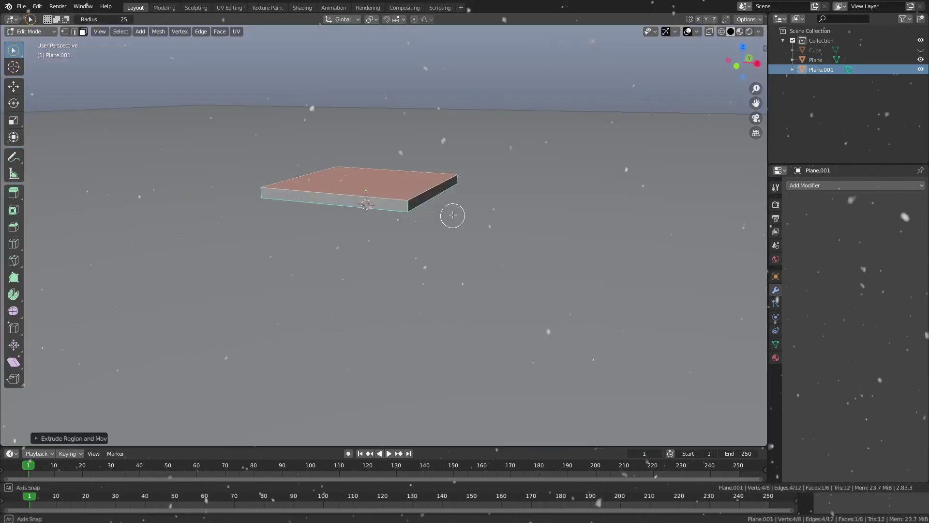
pyautogui.press('Tab')
pyautogui.hotkey('ctrl', 'a')
pyautogui.click(823, 185)
pyautogui.click(739, 222)
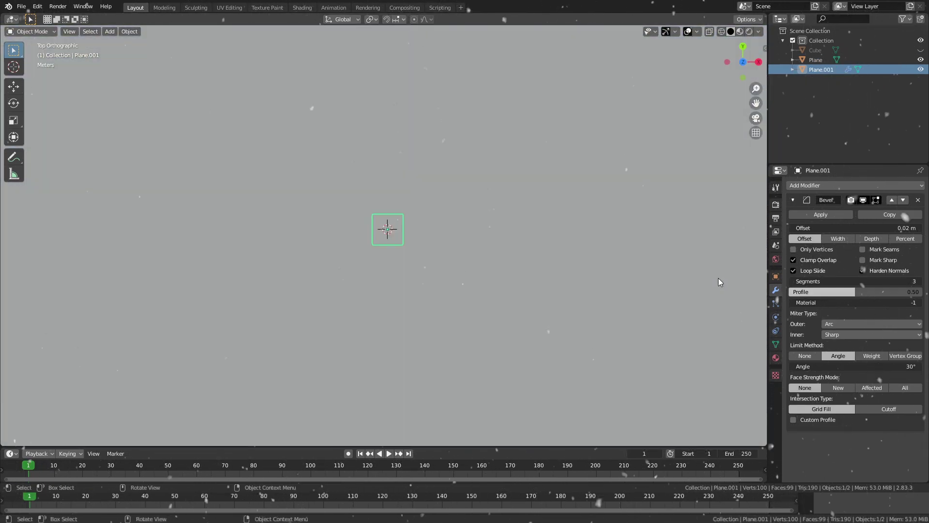
pyautogui.hotkey('shift', 'd')
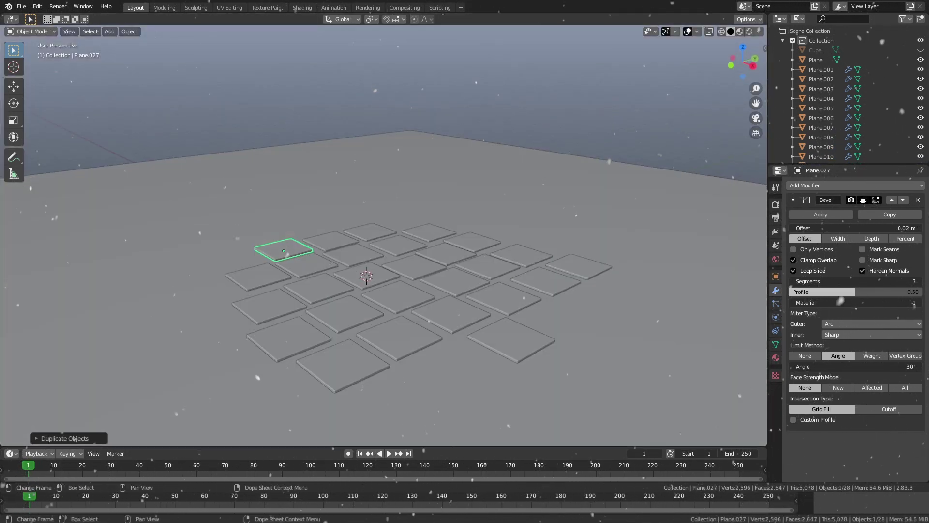
# - Delete the cylinder's lower half and move the remaining shell down along Z
pyautogui.press('Tab')
pyautogui.press('KP_3')
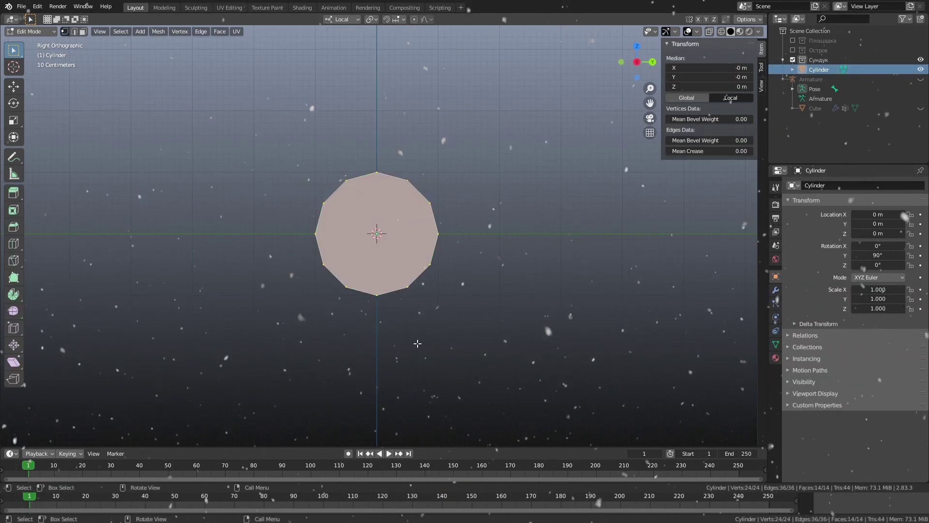
pyautogui.press('x')
pyautogui.click(309, 288)
pyautogui.moveTo(309, 288); pyautogui.dragTo(533, 315, button='middle')
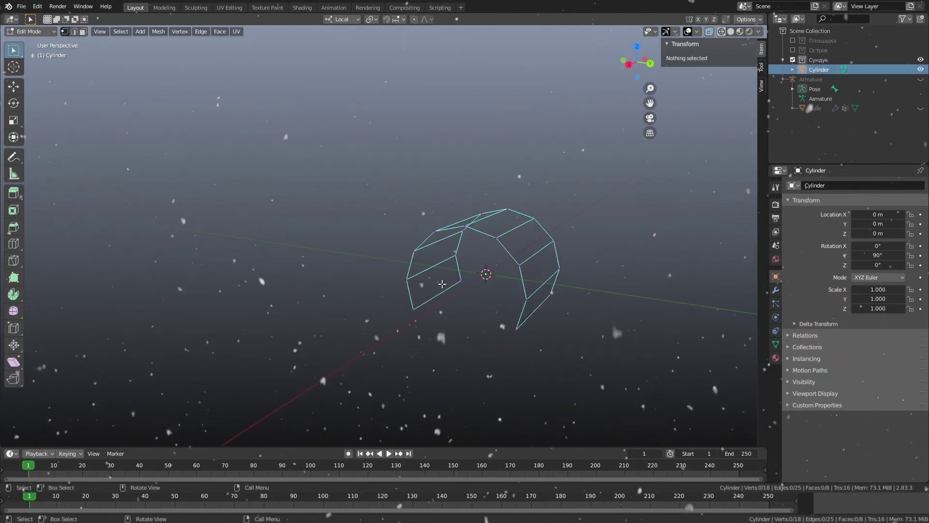
pyautogui.click(730, 32)
pyautogui.moveTo(585, 294)
pyautogui.mouseDown(button='middle')
pyautogui.moveTo(435, 271)
pyautogui.moveTo(392, 232)
pyautogui.moveTo(290, 218)
pyautogui.moveTo(312, 226)
pyautogui.mouseUp(button='middle')
pyautogui.press('KP_3')
pyautogui.press('g')
pyautogui.press('z')
pyautogui.click(410, 255)
# - Fill both open ends with cap faces and inset the end cap
pyautogui.press('f')
pyautogui.keyDown('alt'); pyautogui.click(213, 174); pyautogui.keyUp('alt')
pyautogui.press('f')
pyautogui.hotkey('alt', 'a')
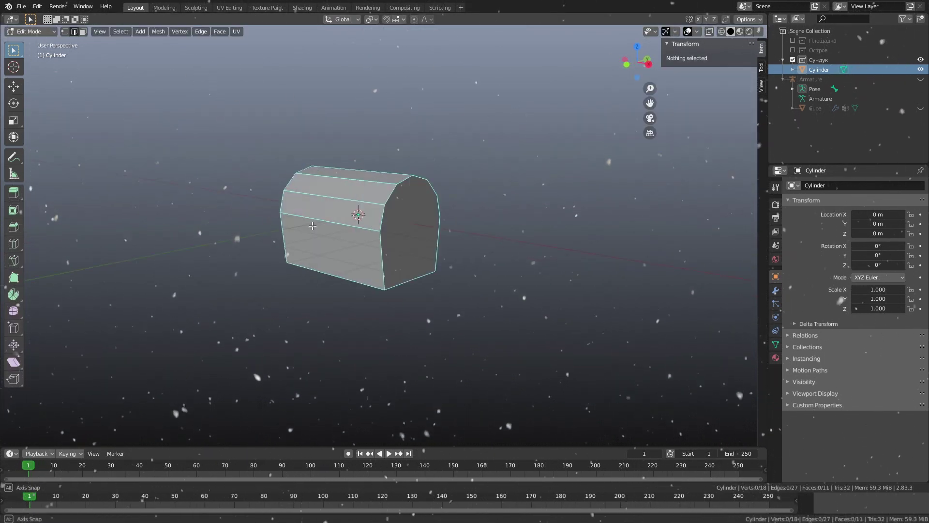
pyautogui.press('3')
pyautogui.click(396, 246)
pyautogui.moveTo(396, 245)
pyautogui.mouseDown(button='middle')
pyautogui.moveTo(354, 274)
pyautogui.moveTo(339, 242)
pyautogui.moveTo(352, 237)
pyautogui.moveTo(334, 223)
pyautogui.mouseUp(button='middle')
pyautogui.press('i')
pyautogui.click(339, 242)
# - Join vertex pairs on both end caps with edges, discarding a trial bevel
pyautogui.press('1')
pyautogui.keyDown('shift'); pyautogui.click(353, 236); pyautogui.keyUp('shift')
pyautogui.press('j')
pyautogui.scroll(-3, 528, 231)
pyautogui.moveTo(528, 232)
pyautogui.mouseDown(button='middle')
pyautogui.moveTo(436, 232)
pyautogui.moveTo(278, 212)
pyautogui.mouseUp(button='middle')
pyautogui.press('j')
pyautogui.scroll(6, 410, 242)
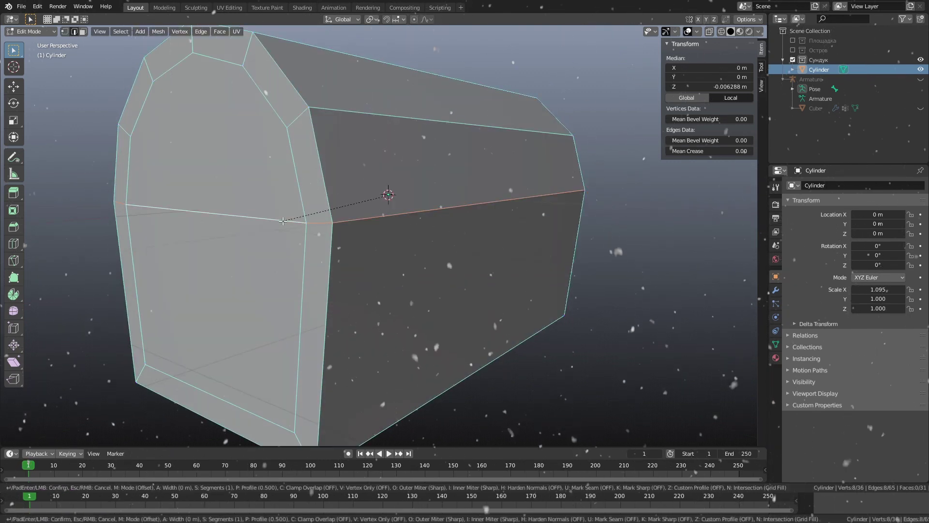
pyautogui.hotkey('ctrl', 'z')
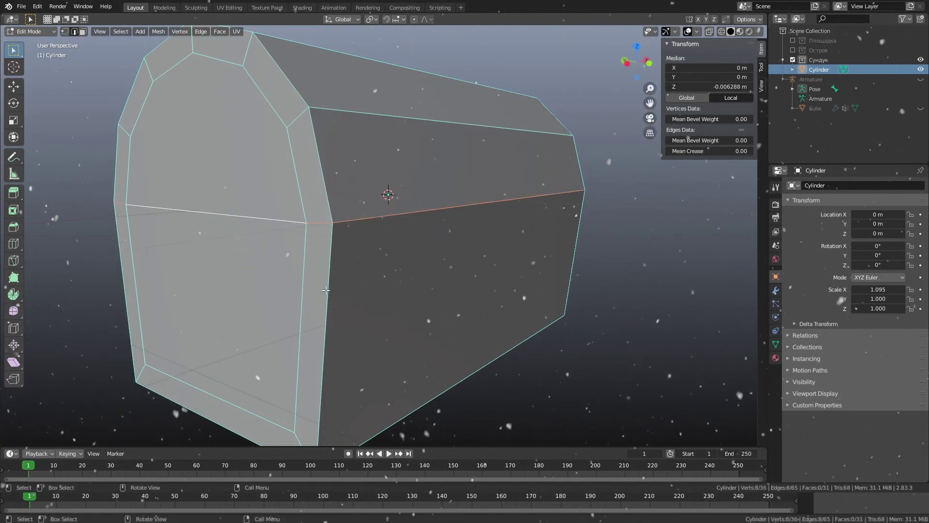
pyautogui.hotkey('ctrl', 'b')
pyautogui.press('Escape')
# - Add loop cuts around the chest body for the bands
pyautogui.moveTo(324, 314); pyautogui.dragTo(388, 193, button='middle')
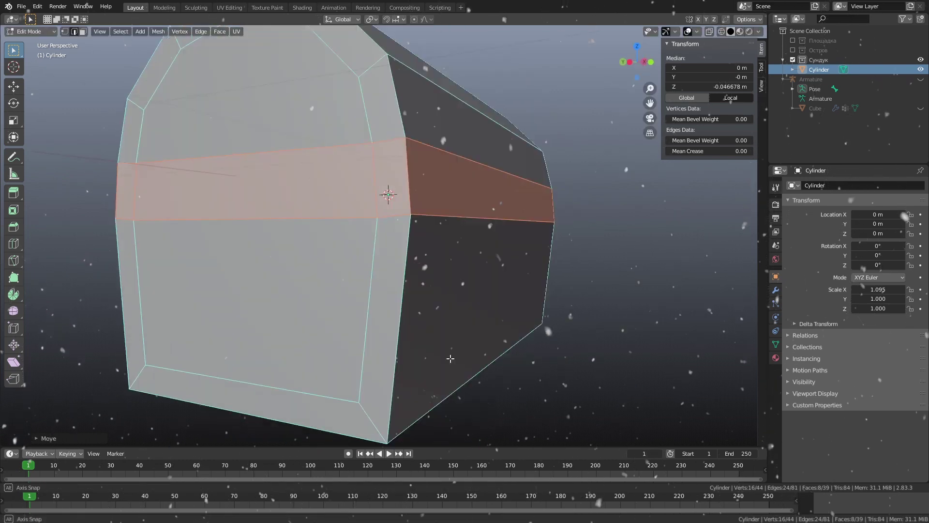
pyautogui.scroll(-6, 387, 192)
pyautogui.scroll(3, 477, 257)
pyautogui.moveTo(477, 258); pyautogui.dragTo(371, 264, button='middle')
pyautogui.hotkey('ctrl', 'r')
pyautogui.scroll(1, 372, 264)
pyautogui.click(371, 264)
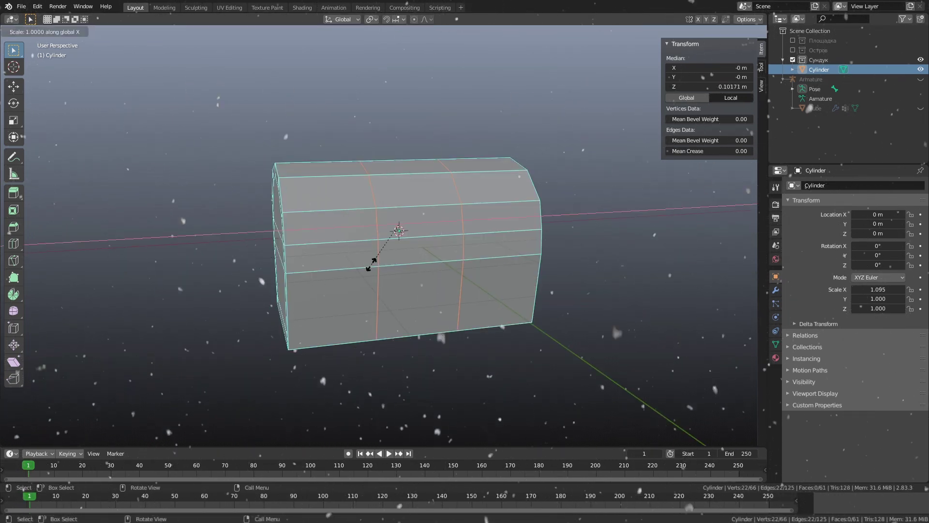
pyautogui.press('Escape')
# - Deselect everything and try bisecting the chest body horizontally
pyautogui.hotkey('alt', 'a')
pyautogui.click(13, 260)
pyautogui.moveTo(368, 225); pyautogui.dragTo(368, 326)
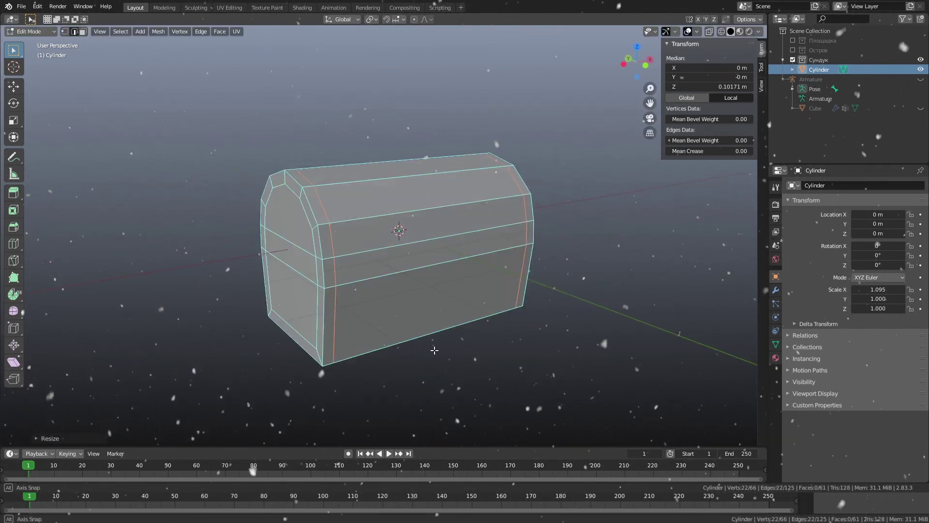
pyautogui.press('KP_1')
# - Bisect the chest where lid meets base, then recess the panel faces inward behind the band loops
pyautogui.press('a')
pyautogui.moveTo(559, 230); pyautogui.dragTo(222, 230)
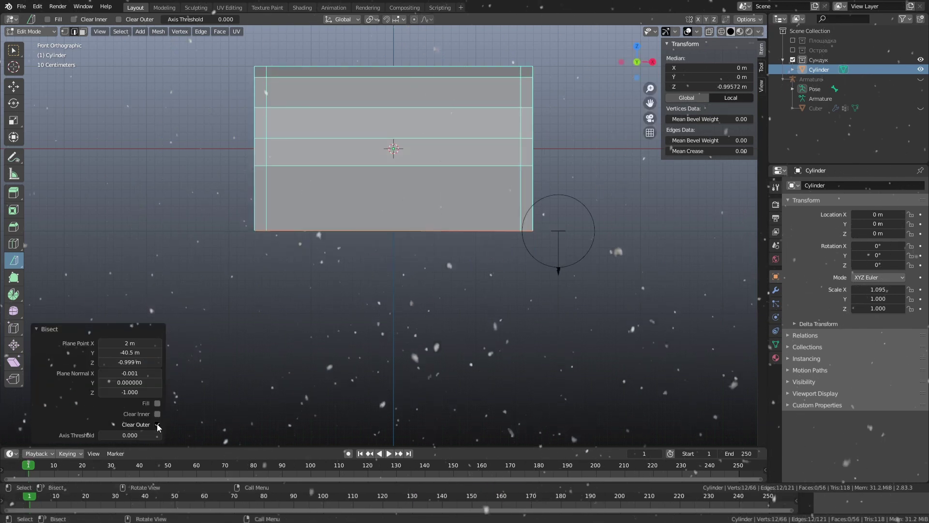
pyautogui.moveTo(157, 426); pyautogui.dragTo(198, 145, button='middle')
pyautogui.click(201, 32)
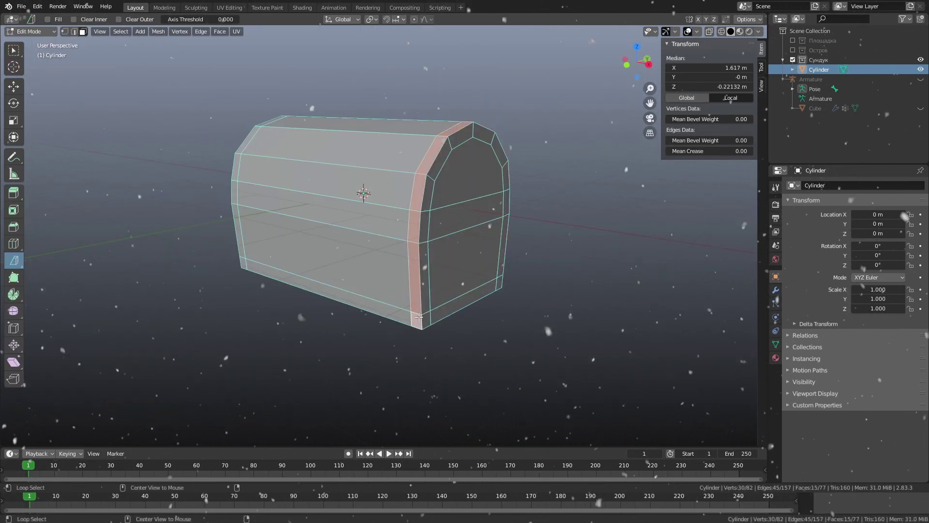
pyautogui.keyDown('alt'); pyautogui.keyDown('shift'); pyautogui.click(429, 324); pyautogui.keyUp('shift'); pyautogui.keyUp('alt')
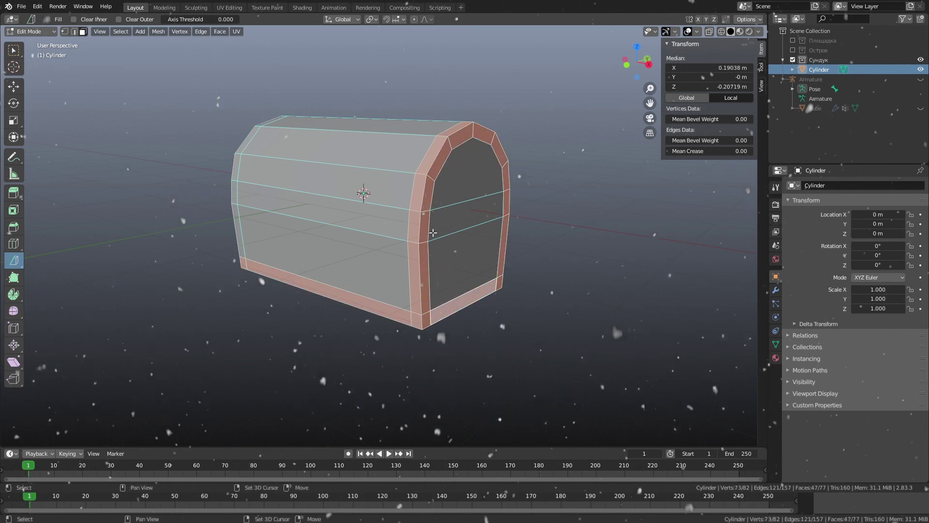
pyautogui.keyDown('alt'); pyautogui.keyDown('shift'); pyautogui.click(243, 223); pyautogui.keyUp('shift'); pyautogui.keyUp('alt')
pyautogui.moveTo(242, 223); pyautogui.dragTo(390, 288, button='middle')
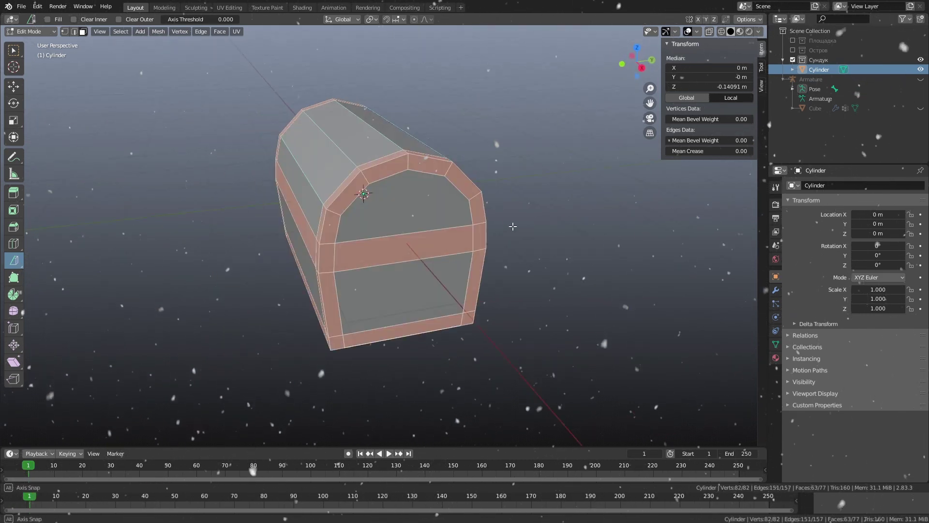
pyautogui.hotkey('ctrl', 'i')
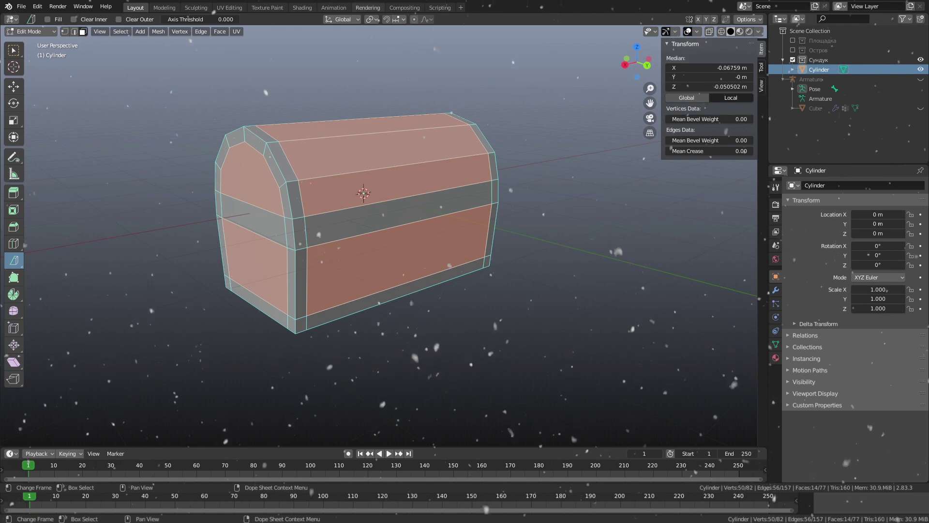
pyautogui.hotkey('alt', 'e')
# - Loop-cut the front band, box-select the lid faces and separate them into Cylinder.001
pyautogui.hotkey('ctrl', 'r')
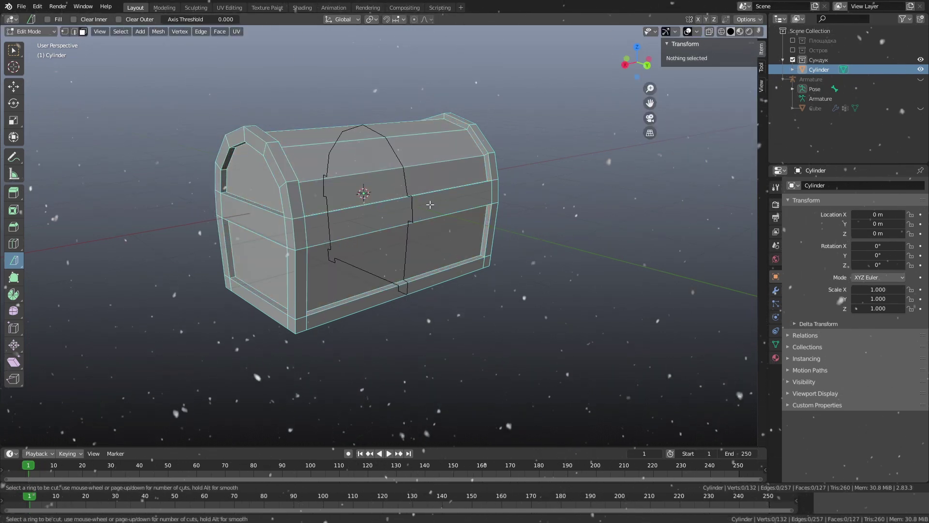
pyautogui.click(299, 234)
pyautogui.press('w')
pyautogui.press('KP_3')
pyautogui.moveTo(290, 137); pyautogui.dragTo(514, 208)
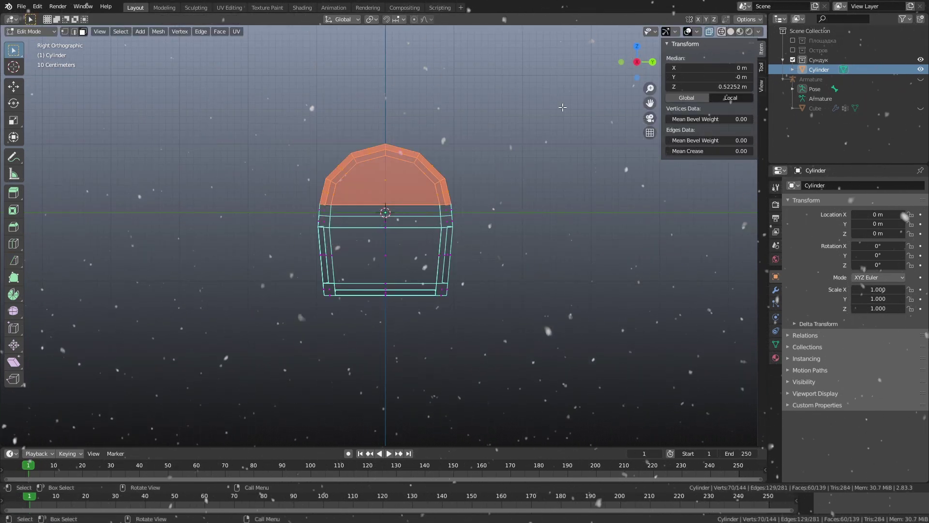
pyautogui.click(456, 162)
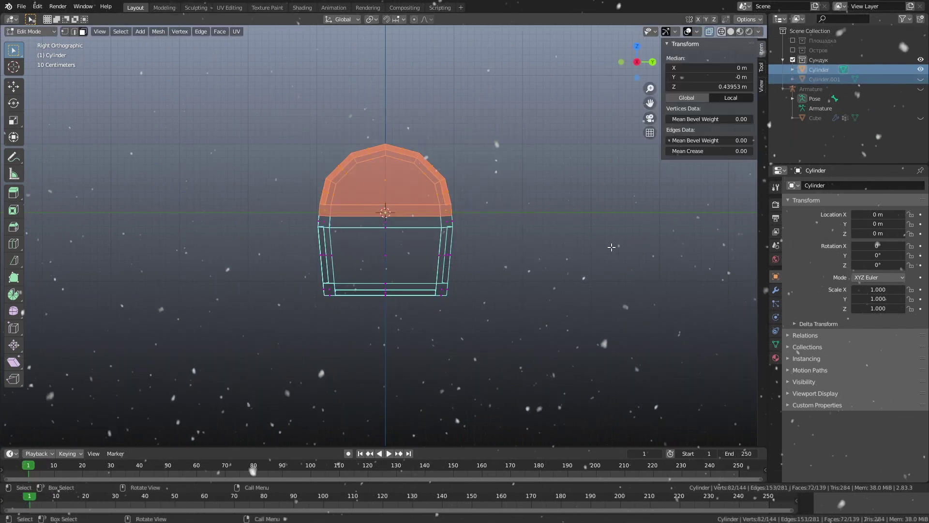
pyautogui.moveTo(298, 200); pyautogui.dragTo(399, 272, button='middle')
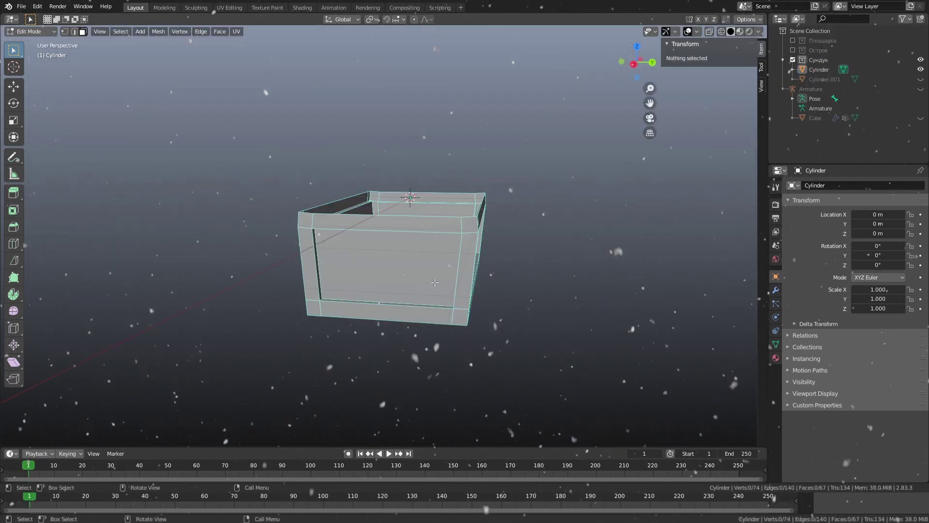
pyautogui.click(825, 80)
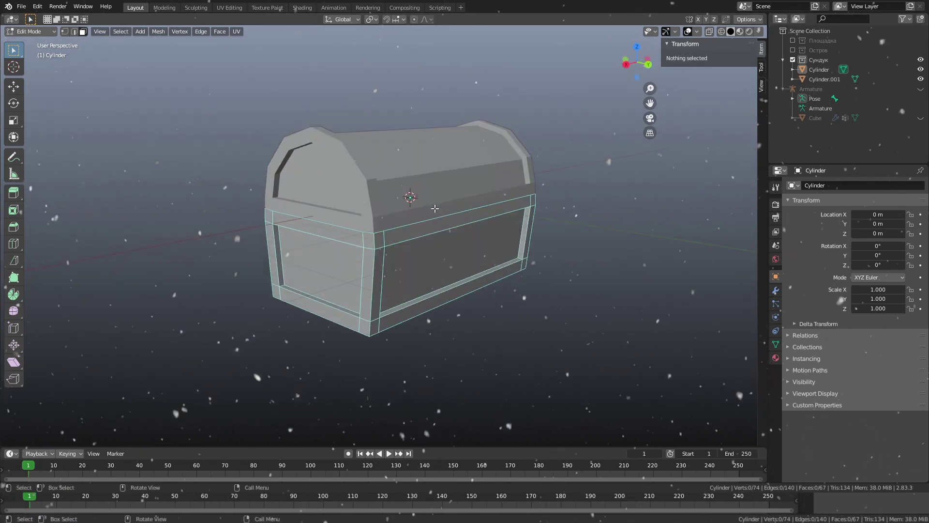
# - Duplicate the lid's front strip face and separate it into its own object, Cylinder.002
pyautogui.press('Tab')
pyautogui.press('Tab')
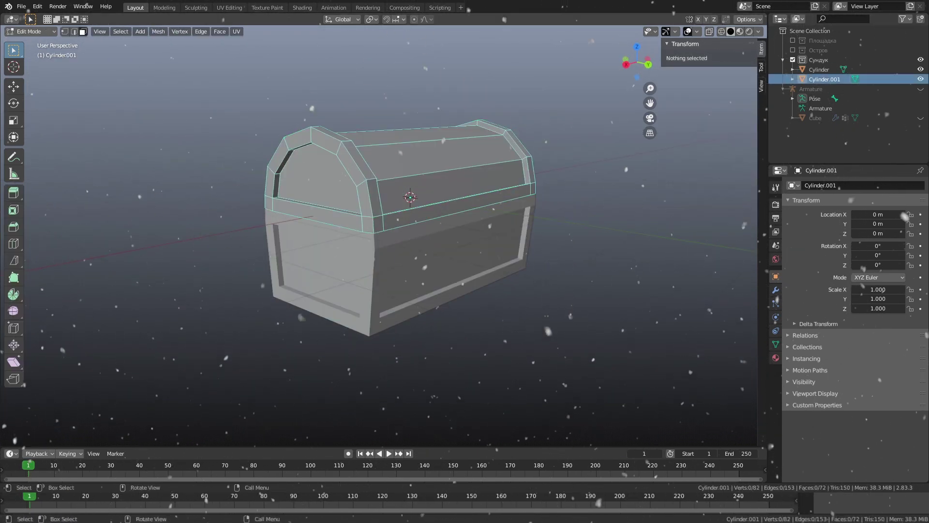
pyautogui.moveTo(483, 188); pyautogui.dragTo(533, 206, button='middle')
pyautogui.click(533, 207)
pyautogui.rightClick(533, 207)
pyautogui.press('p')
pyautogui.click(533, 206)
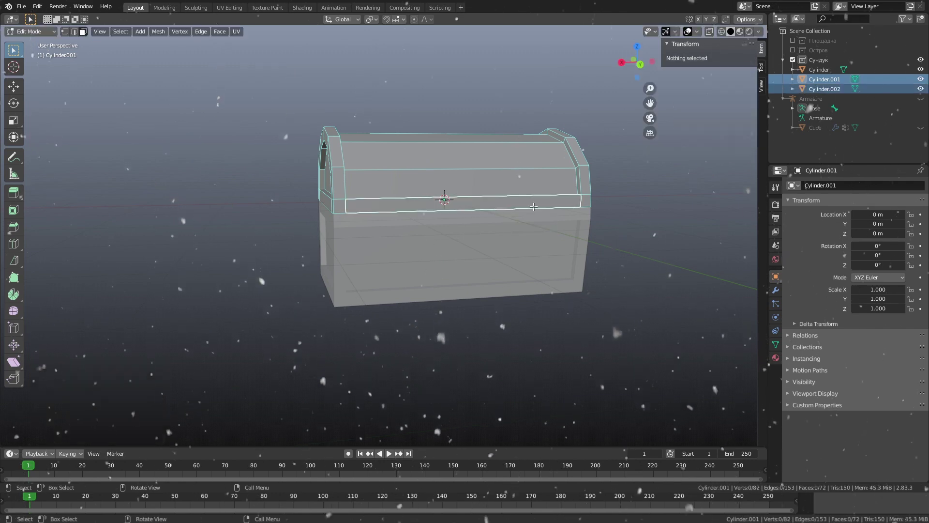
pyautogui.press('Tab')
pyautogui.click(560, 206)
pyautogui.press('Tab')
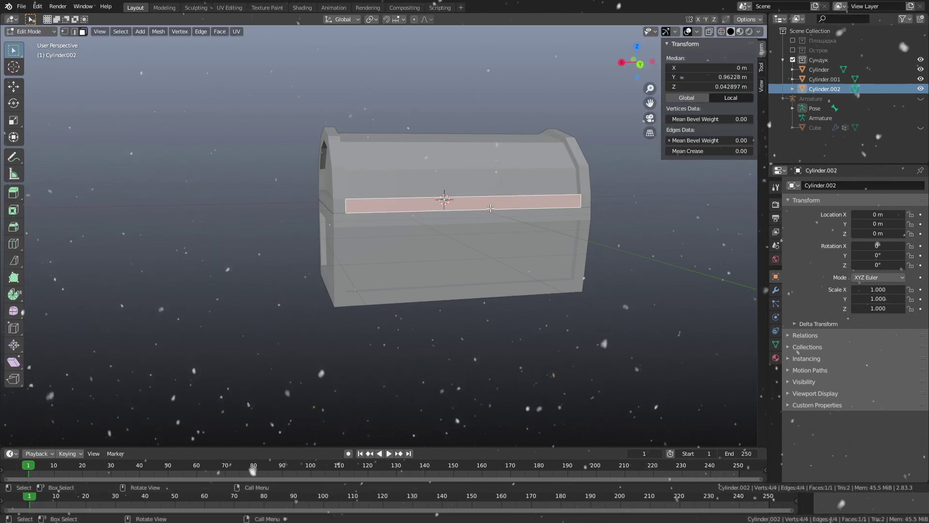
# - Nudge the strip face upward and extrude it into a thin plate
pyautogui.press('g')
pyautogui.press('z')
pyautogui.click(490, 206)
pyautogui.moveTo(490, 205); pyautogui.dragTo(445, 183, button='middle')
pyautogui.click(423, 188)
pyautogui.scroll(4, 424, 188)
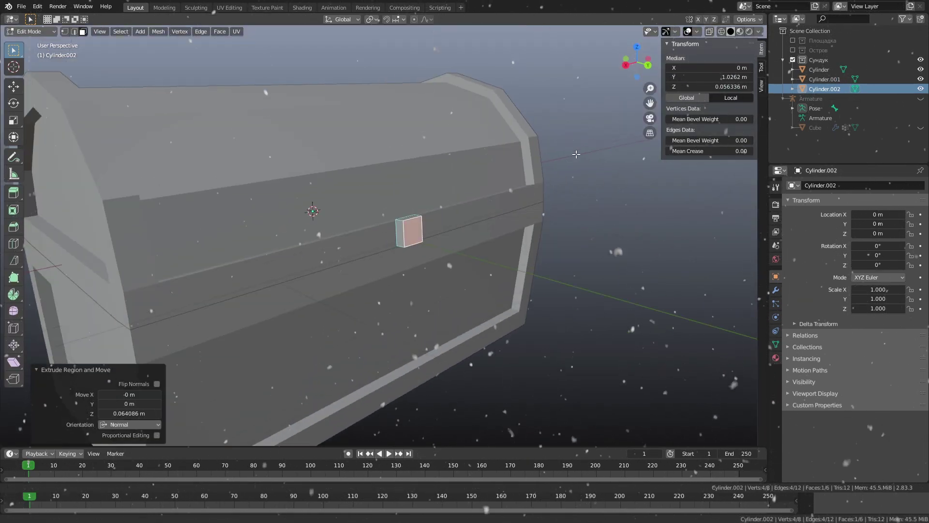
pyautogui.press('Tab')
# - Rotate the plate 45° into a diamond, inset and extrude it, then join the lid into it
pyautogui.hotkey('ctrl', 'z')
pyautogui.press('ctrl+KP_1')
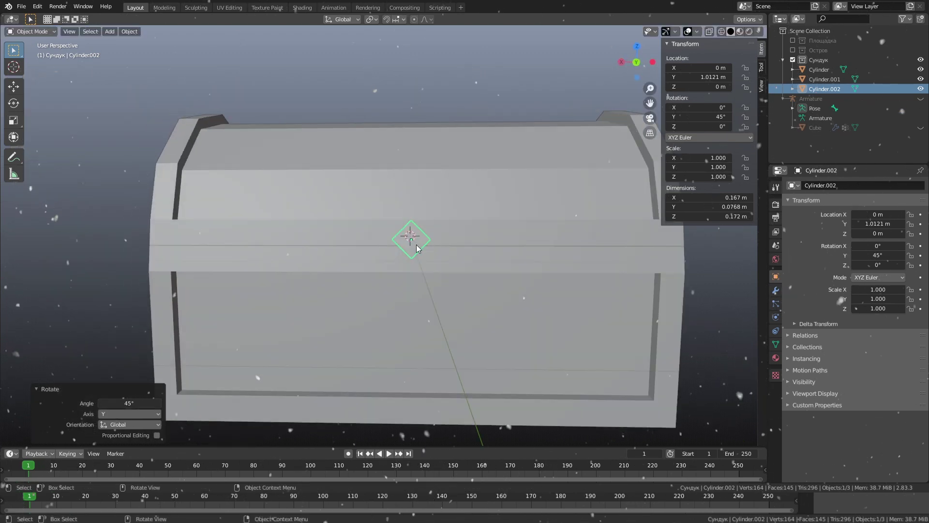
pyautogui.press('Tab')
pyautogui.press('i')
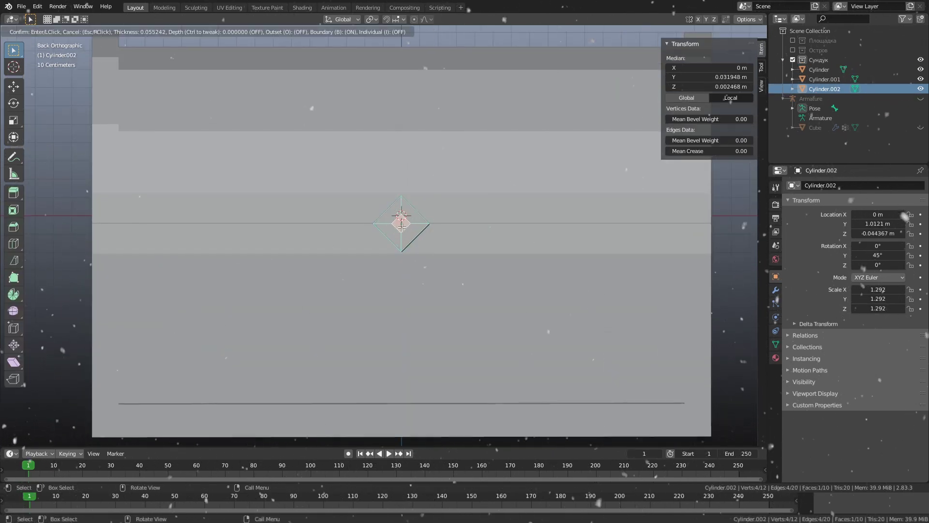
pyautogui.click(397, 223)
pyautogui.moveTo(396, 222); pyautogui.dragTo(352, 128, button='middle')
pyautogui.press('e')
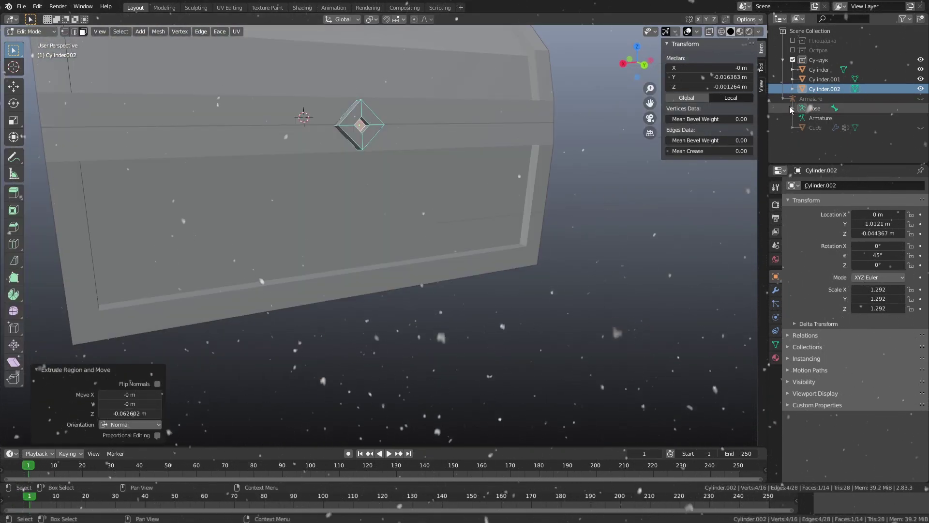
pyautogui.hotkey('ctrl', 'j')
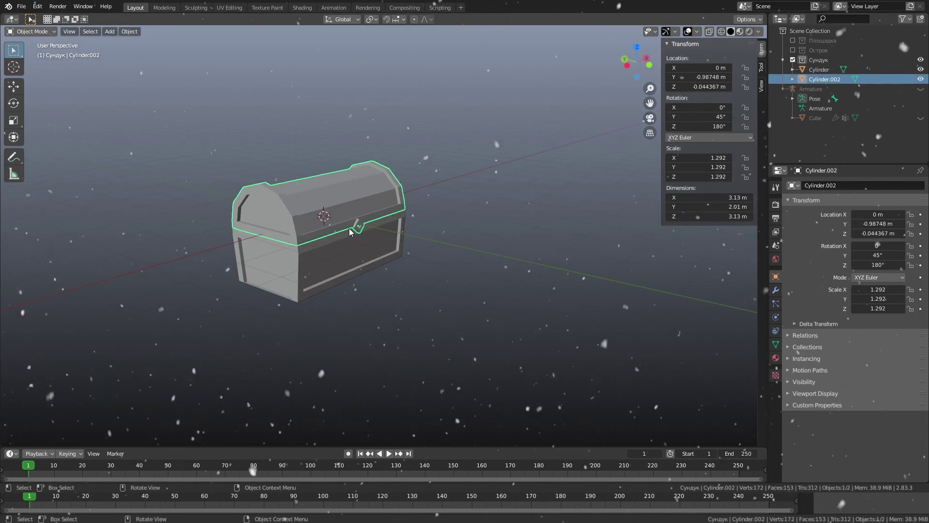
pyautogui.press('ctrl+KP_3')
pyautogui.scroll(8, 349, 228)
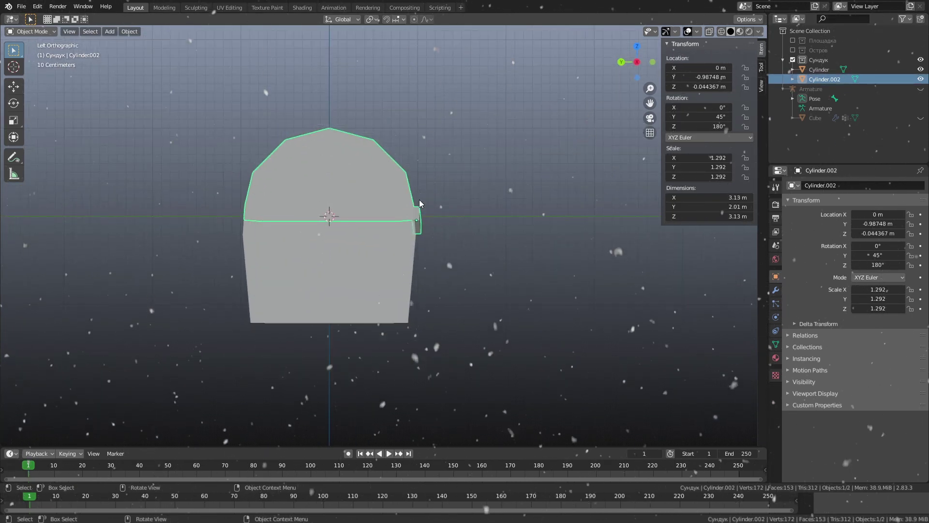
# - Tilt the lid open around the X axis and lift it upward
pyautogui.press('r')
pyautogui.press('x')
pyautogui.click(407, 162)
pyautogui.press('g')
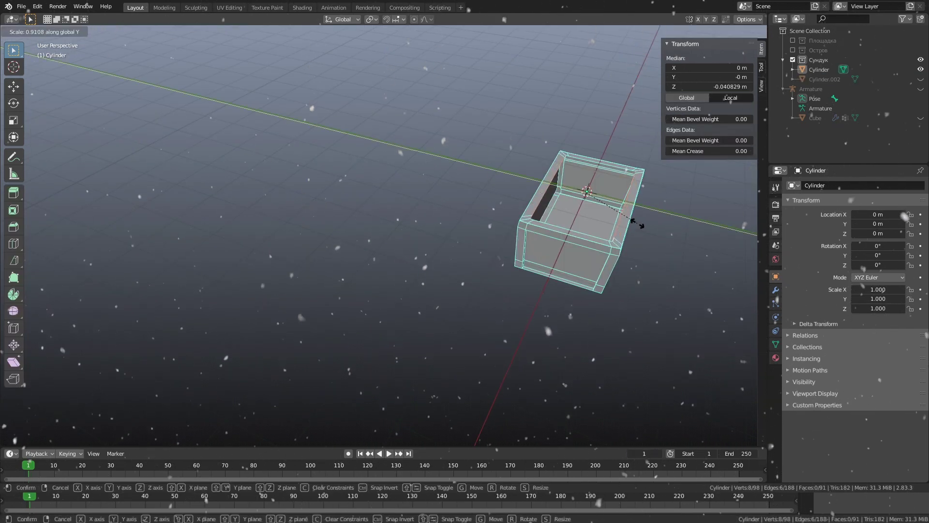
pyautogui.moveTo(657, 271); pyautogui.dragTo(580, 194, button='middle')
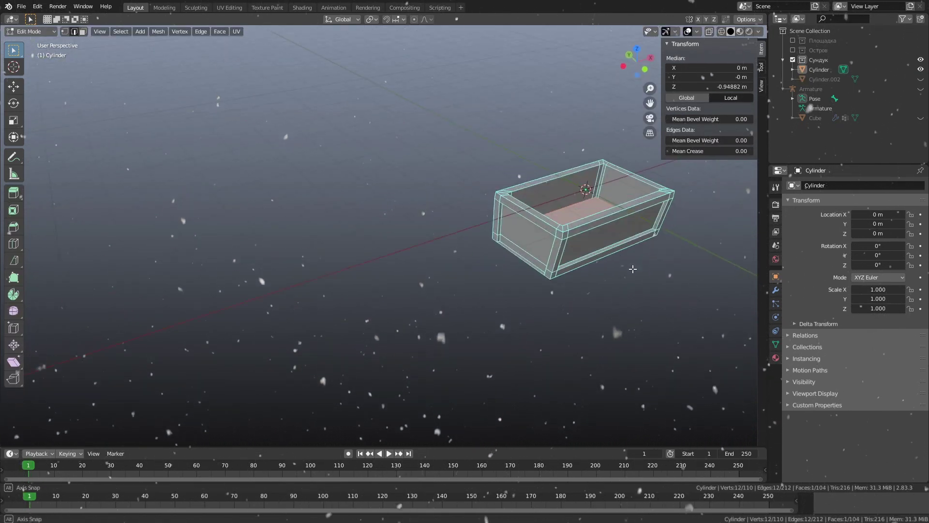
# - Redo the face creation via Edit > Redo and delete the stray face in the base
pyautogui.click(38, 7)
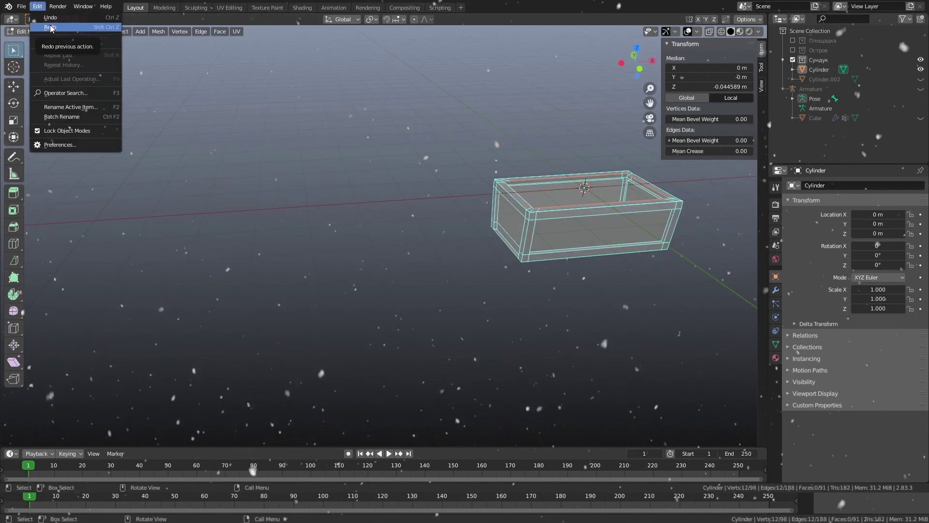
pyautogui.click(50, 28)
pyautogui.scroll(6, 516, 239)
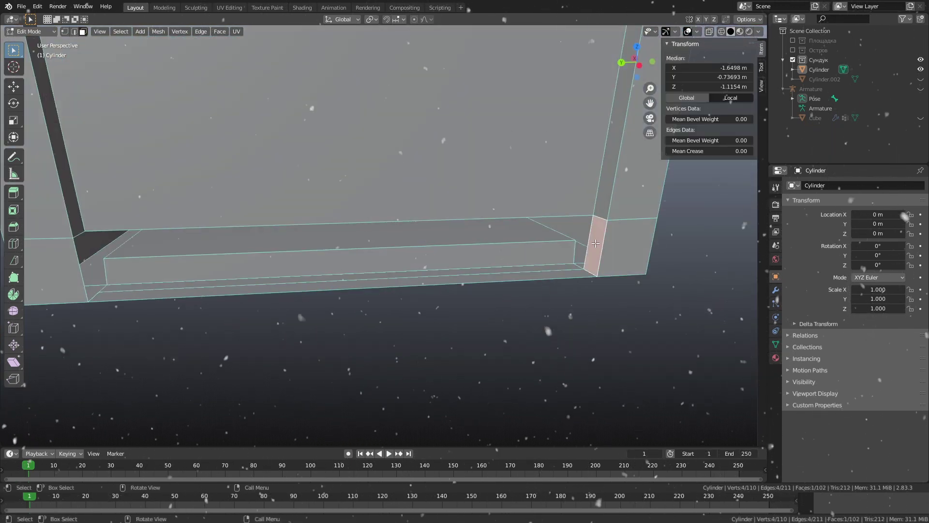
pyautogui.press('Delete')
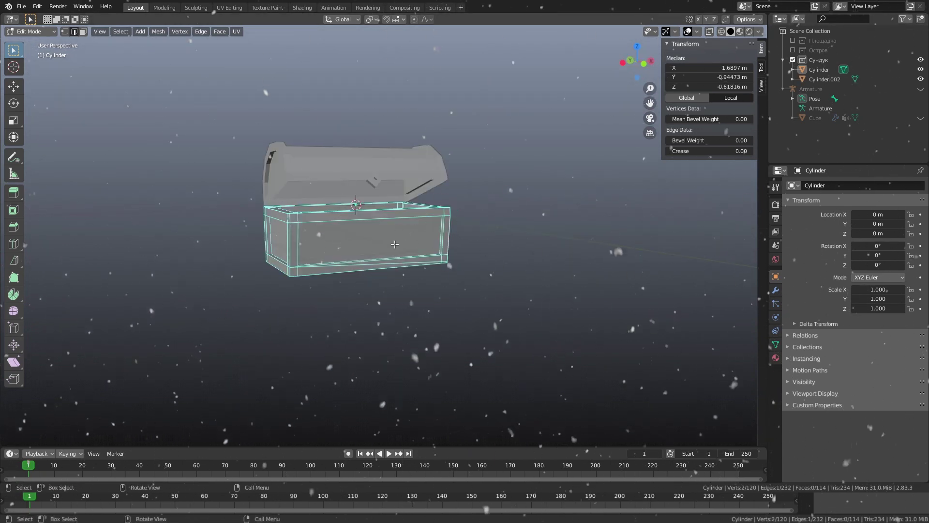
pyautogui.moveTo(400, 249)
pyautogui.mouseDown(button='middle')
pyautogui.moveTo(333, 245)
pyautogui.moveTo(384, 228)
pyautogui.mouseUp(button='middle')
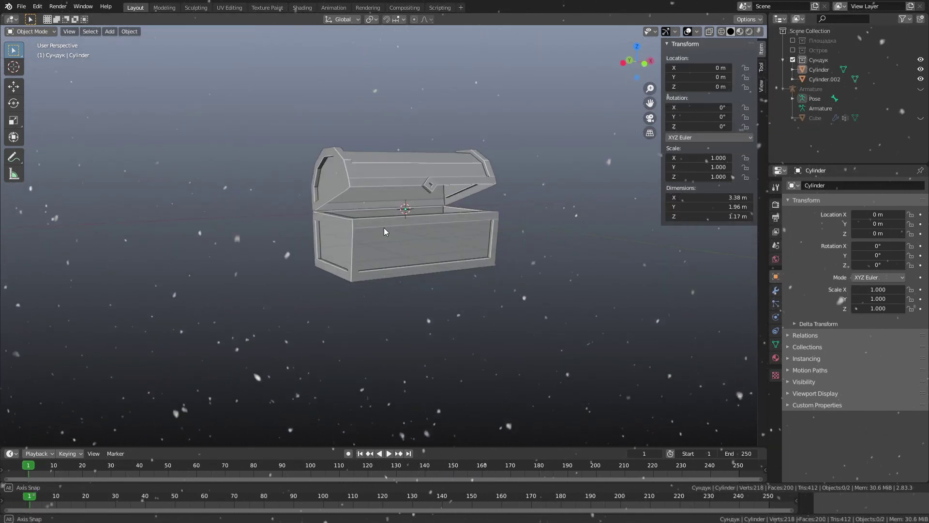
# - Add a 12-segment UV sphere, shrink it to rivet size and place it on the chest front
pyautogui.press('KP_3')
pyautogui.hotkey('shift', 'z')
pyautogui.hotkey('shift', 'a')
pyautogui.click(461, 320)
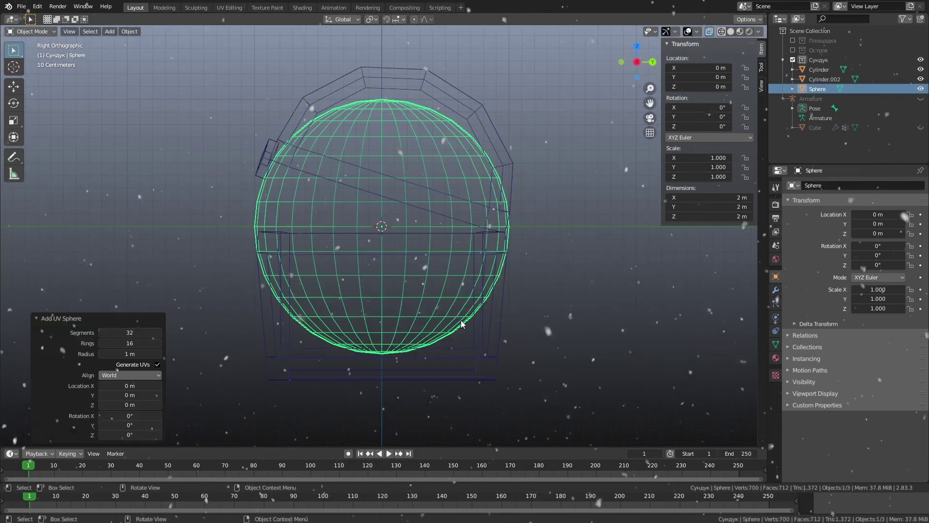
pyautogui.moveTo(140, 333); pyautogui.dragTo(111, 332)
pyautogui.press('s')
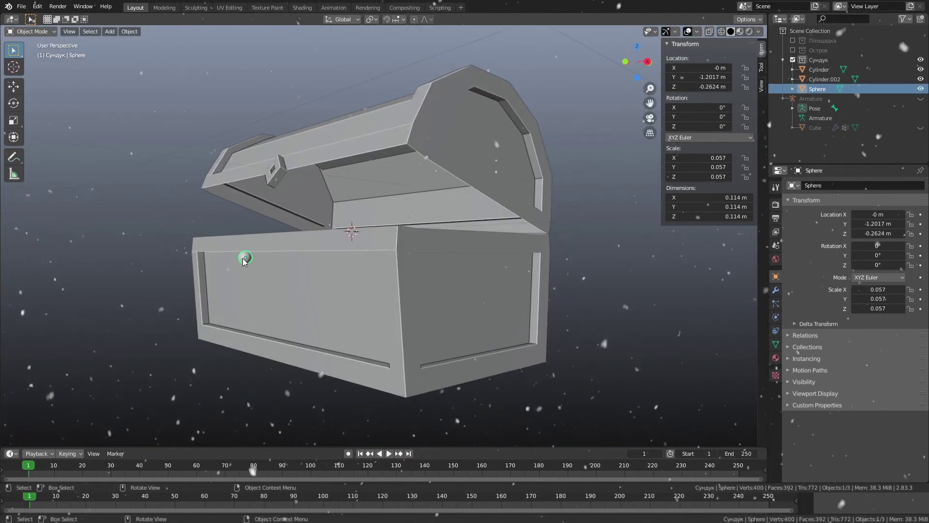
pyautogui.press('g')
pyautogui.click(243, 315)
# - Line rivets down the chest's right edge and set them flush in depth
pyautogui.press('KP_1')
pyautogui.press('g')
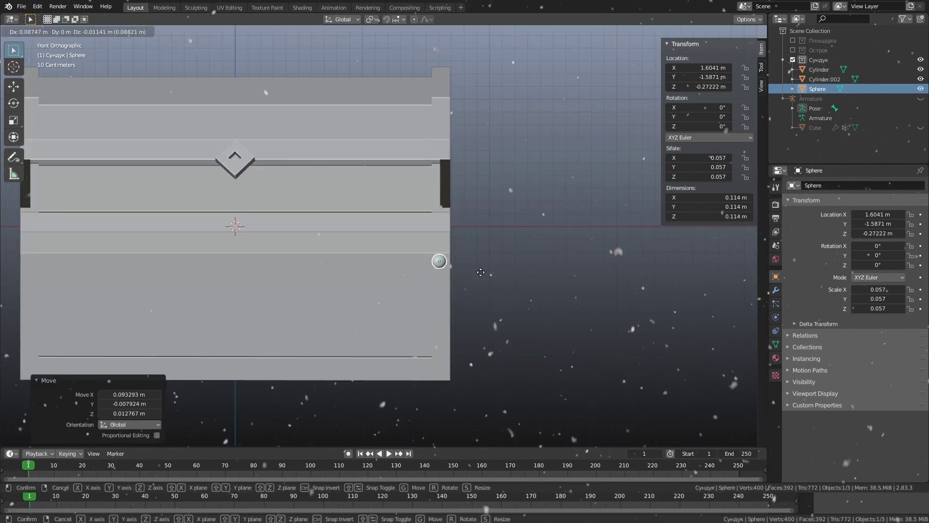
pyautogui.press('KP_3')
pyautogui.click(604, 303)
pyautogui.press('KP_1')
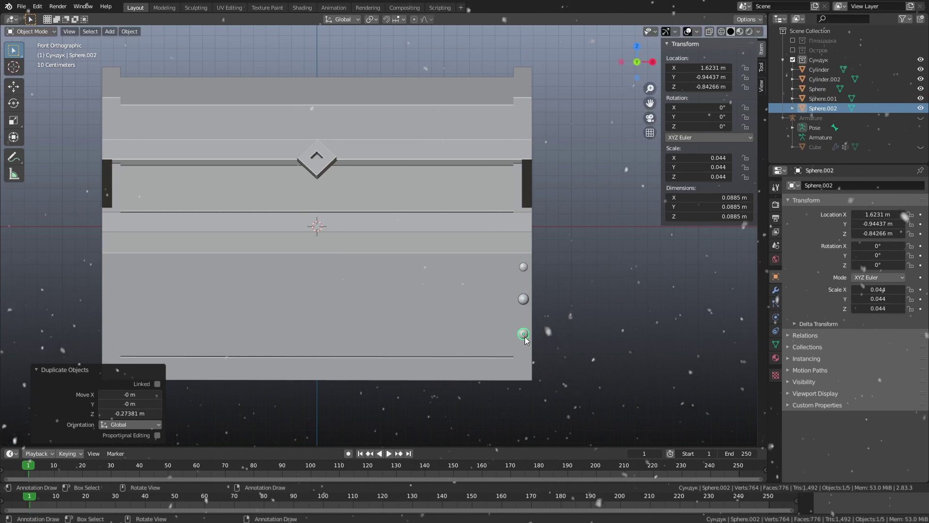
pyautogui.click(525, 374)
pyautogui.press('KP_3')
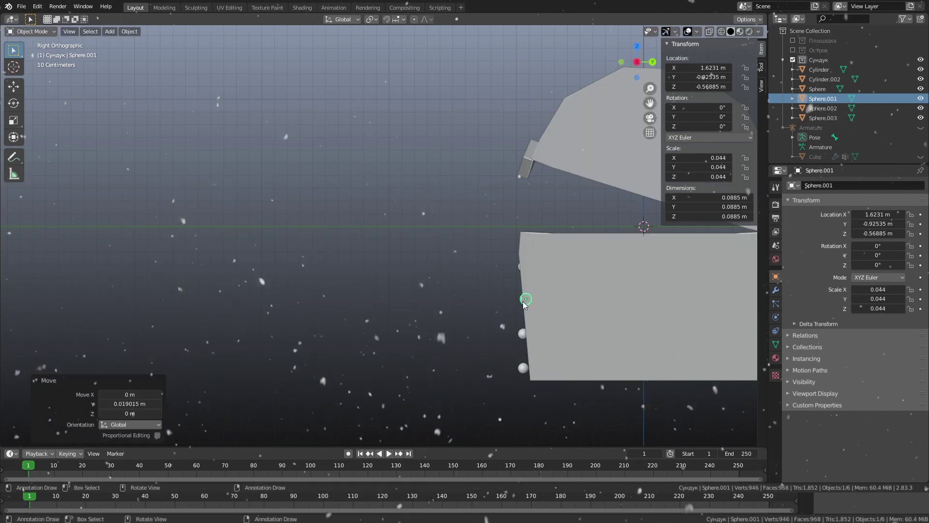
pyautogui.click(522, 333)
pyautogui.press('g')
pyautogui.press('y')
pyautogui.click(533, 352)
pyautogui.keyDown('shift'); pyautogui.click(523, 368); pyautogui.keyUp('shift')
pyautogui.press('KP_1')
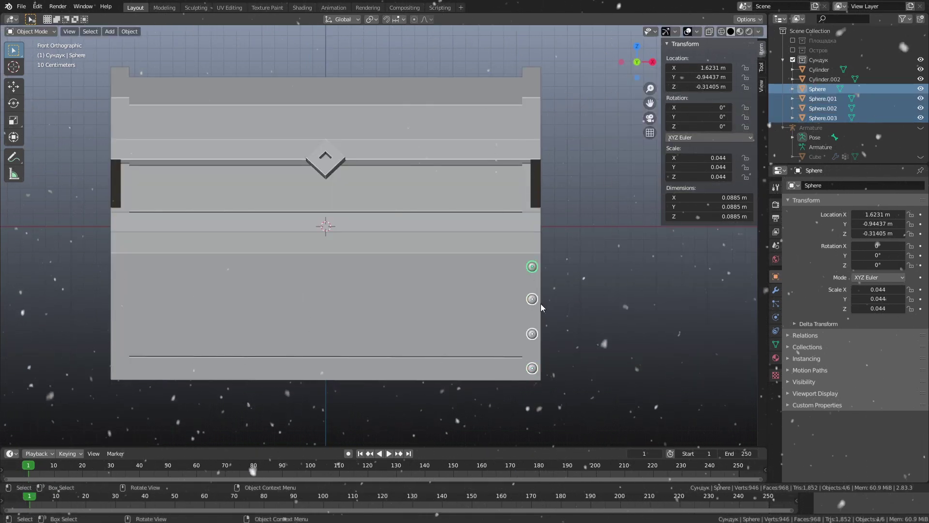
# - Duplicate the four rivets across to the left edge and along the bottom edge
pyautogui.hotkey('shift', 'd')
pyautogui.press('x')
pyautogui.click(116, 297)
pyautogui.click(600, 390)
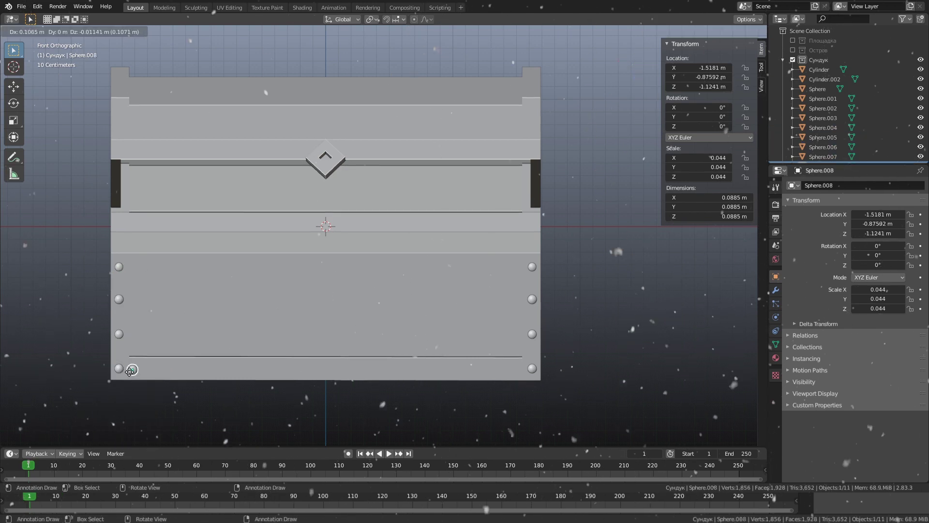
pyautogui.click(148, 371)
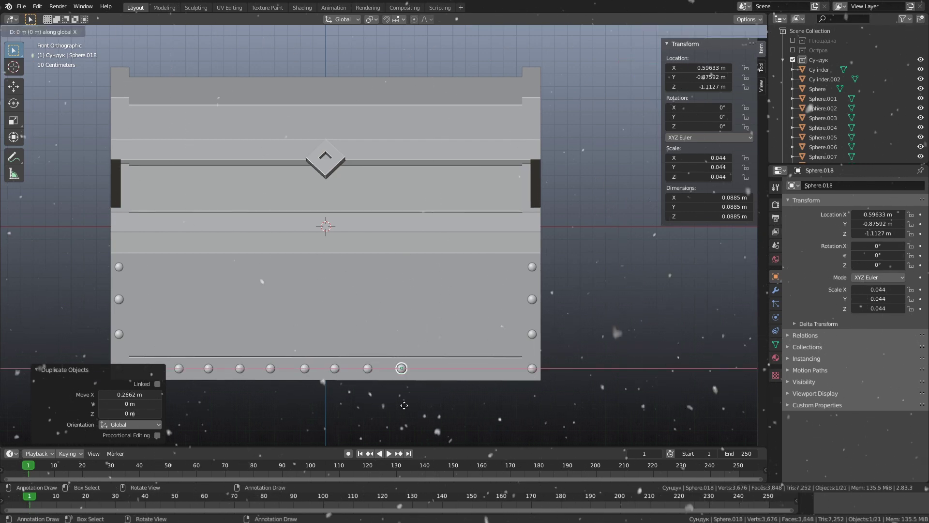
pyautogui.scroll(-2, 515, 337)
# - Hide the chest collection and show the Площадка collection
pyautogui.moveTo(515, 338)
pyautogui.mouseDown(button='middle')
pyautogui.moveTo(501, 297)
pyautogui.moveTo(514, 290)
pyautogui.mouseUp(button='middle')
pyautogui.keyDown('shift'); pyautogui.click(514, 289); pyautogui.keyUp('shift')
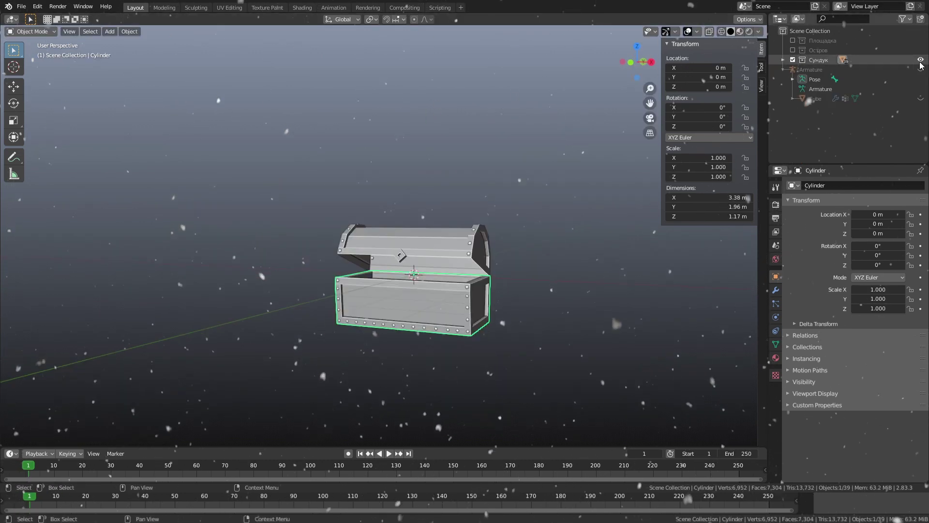
pyautogui.click(921, 60)
pyautogui.click(792, 40)
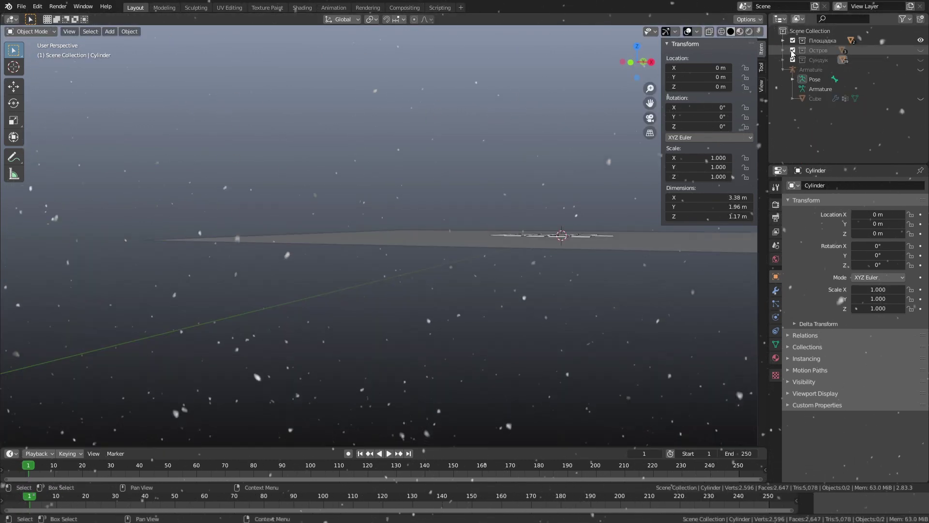
# - Grow a Sapling Tree Gen tree with Show Leaves on and place it left of the crewmate
pyautogui.scroll(3, 620, 205)
pyautogui.moveTo(580, 240); pyautogui.dragTo(472, 284, button='middle')
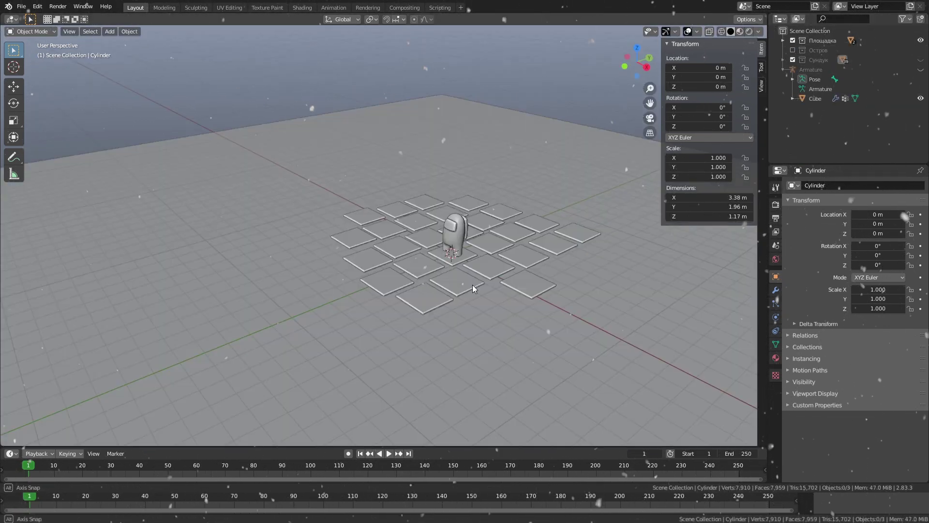
pyautogui.scroll(1, 472, 285)
pyautogui.click(110, 31)
pyautogui.click(218, 138)
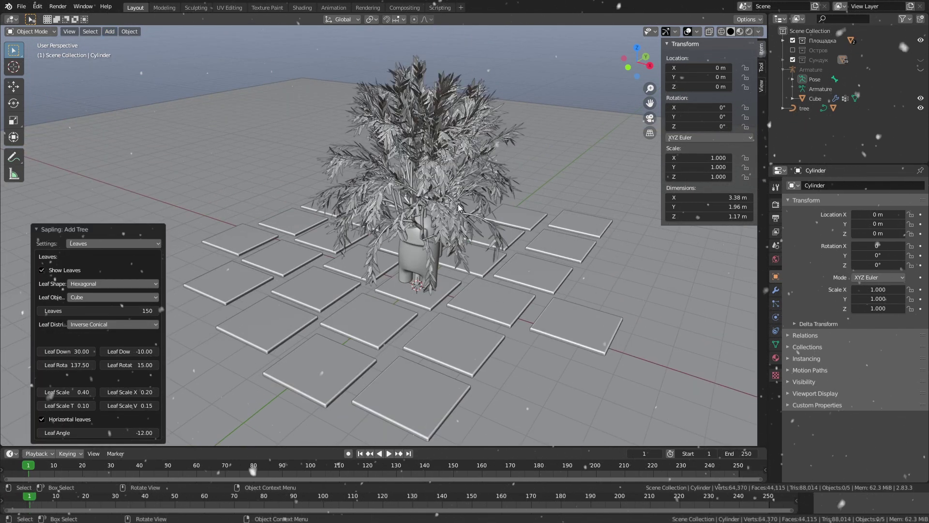
pyautogui.click(804, 108)
pyautogui.press('g')
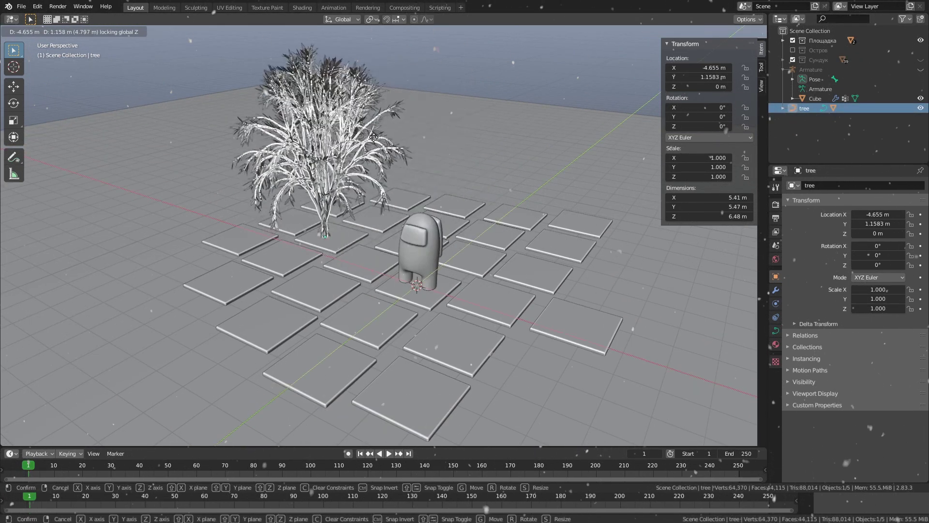
pyautogui.click(346, 157)
pyautogui.scroll(-3, 548, 292)
# - Add a camera rotated 65° and 45°, raised and moved out to the front right
pyautogui.moveTo(548, 293); pyautogui.dragTo(421, 311, button='middle')
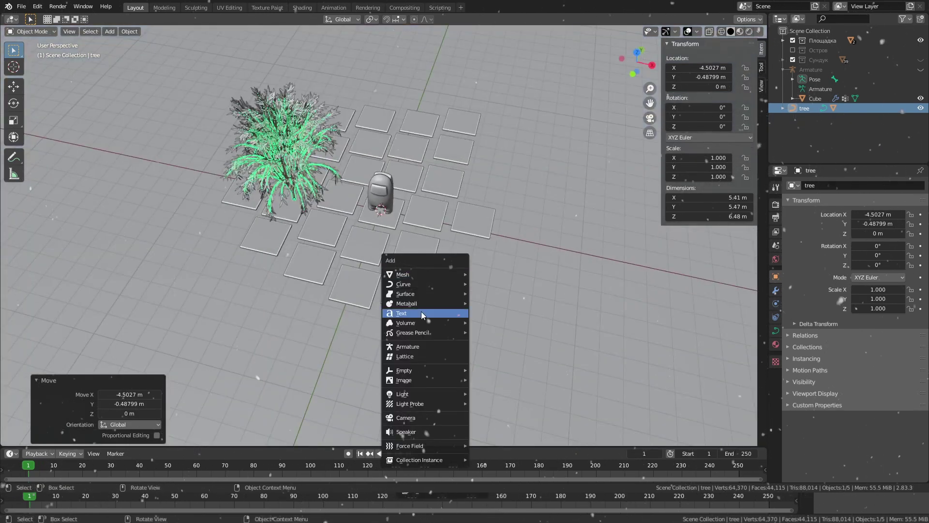
pyautogui.click(110, 31)
pyautogui.click(145, 183)
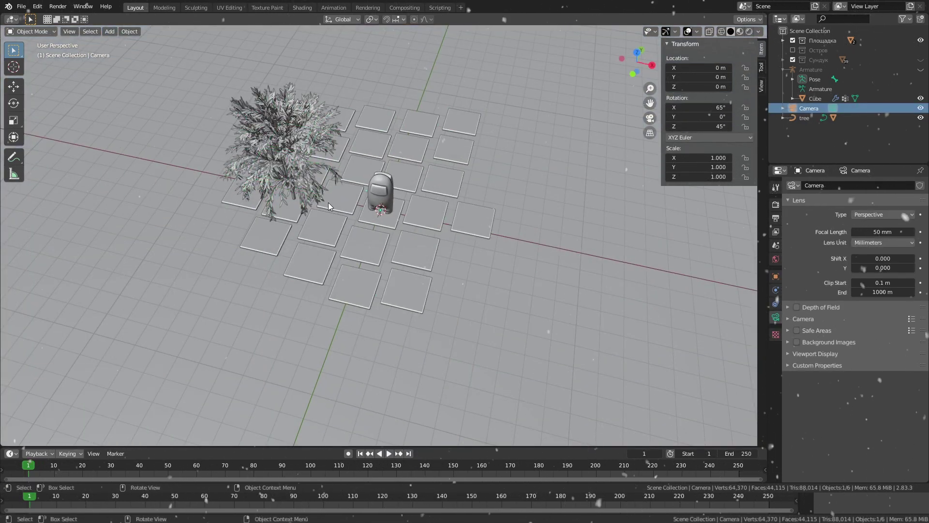
pyautogui.press('g')
pyautogui.press('z')
pyautogui.click(378, 131)
pyautogui.press('g')
pyautogui.click(456, 310)
# - Try an orthographic lens, then switch the camera back to perspective in camera view
pyautogui.click(883, 214)
pyautogui.click(884, 242)
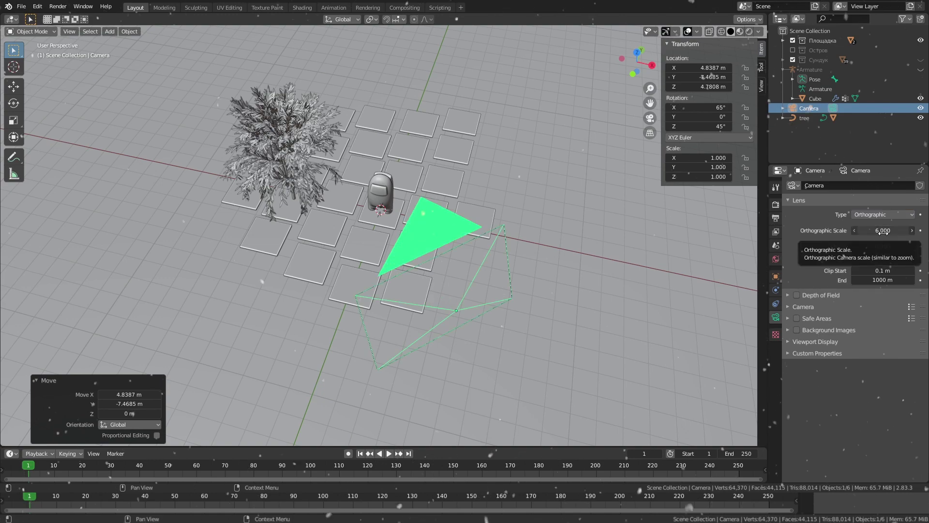
pyautogui.press('KP_0')
pyautogui.click(883, 215)
pyautogui.click(884, 232)
pyautogui.scroll(2, 583, 222)
pyautogui.moveTo(883, 232)
pyautogui.mouseDown()
pyautogui.moveTo(905, 232)
pyautogui.moveTo(871, 231)
pyautogui.mouseUp()
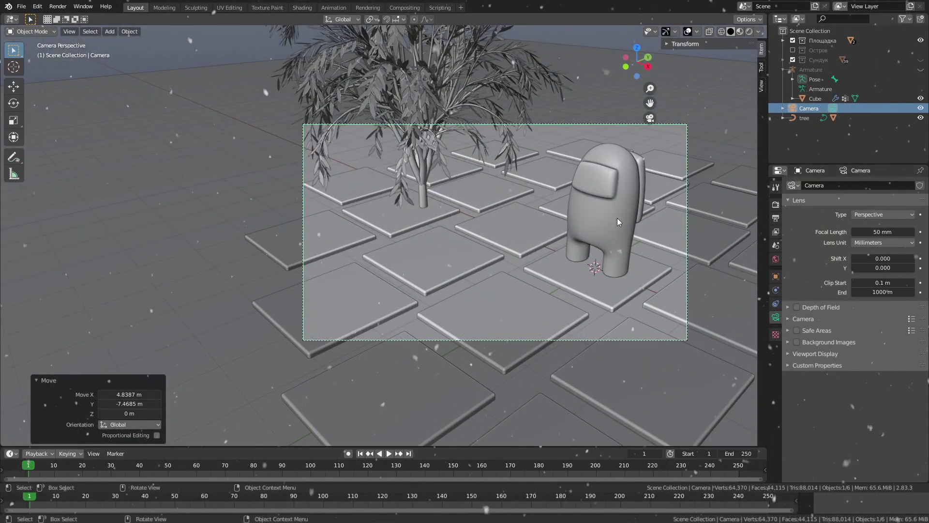
# - Enable Lock Camera to View and frame the shot around the tree, character and tiles
pyautogui.click(760, 85)
pyautogui.click(749, 163)
pyautogui.keyDown('shift'); pyautogui.moveTo(553, 210); pyautogui.dragTo(756, 82, button='middle'); pyautogui.keyUp('shift')
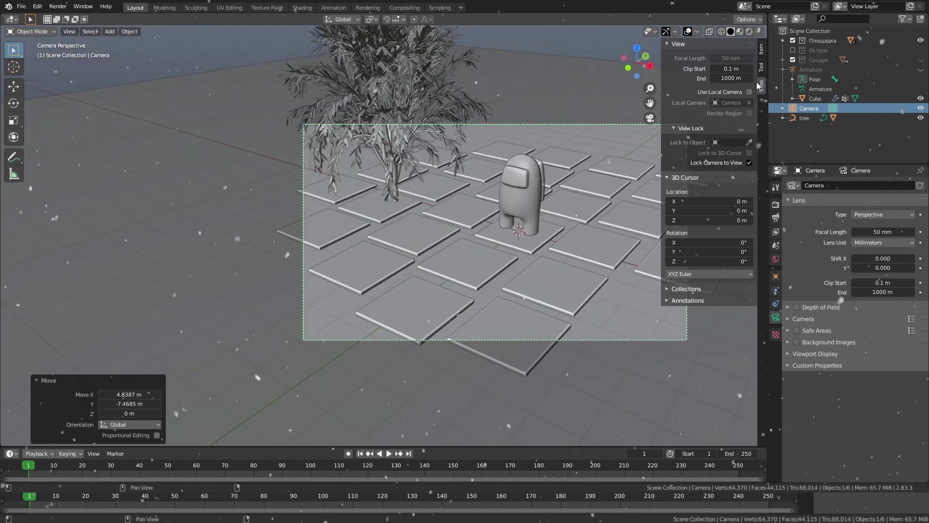
pyautogui.press('n')
pyautogui.moveTo(567, 220)
pyautogui.mouseDown(button='middle')
pyautogui.moveTo(595, 224)
pyautogui.moveTo(550, 240)
pyautogui.mouseUp(button='middle')
pyautogui.click(375, 194)
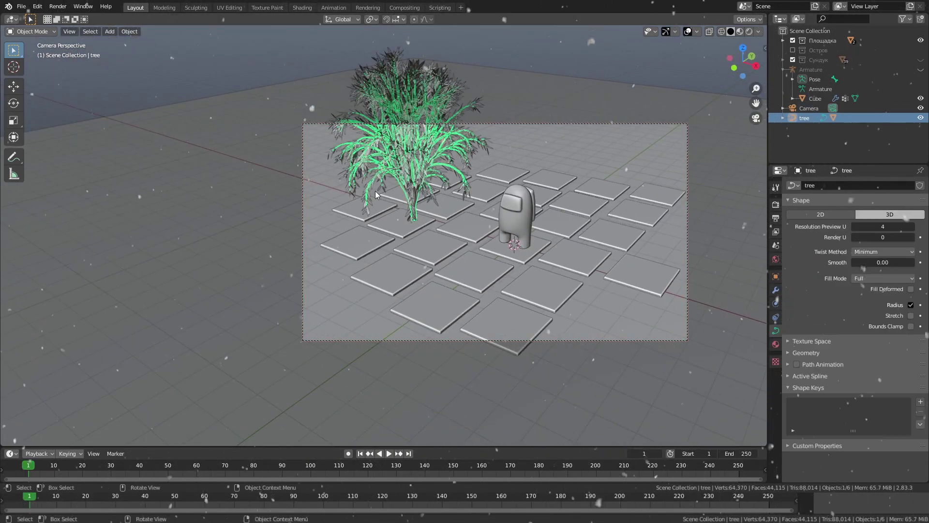
pyautogui.click(809, 108)
pyautogui.scroll(2, 451, 206)
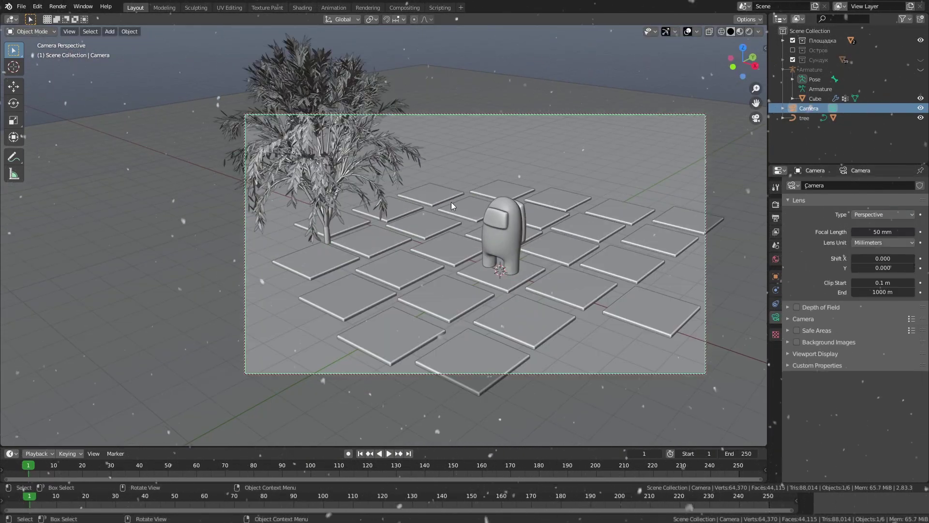
pyautogui.keyDown('shift'); pyautogui.moveTo(451, 205); pyautogui.dragTo(572, 286, button='middle'); pyautogui.keyUp('shift')
# - Bring the chest back into view, select it and move it vertically
pyautogui.click(843, 59)
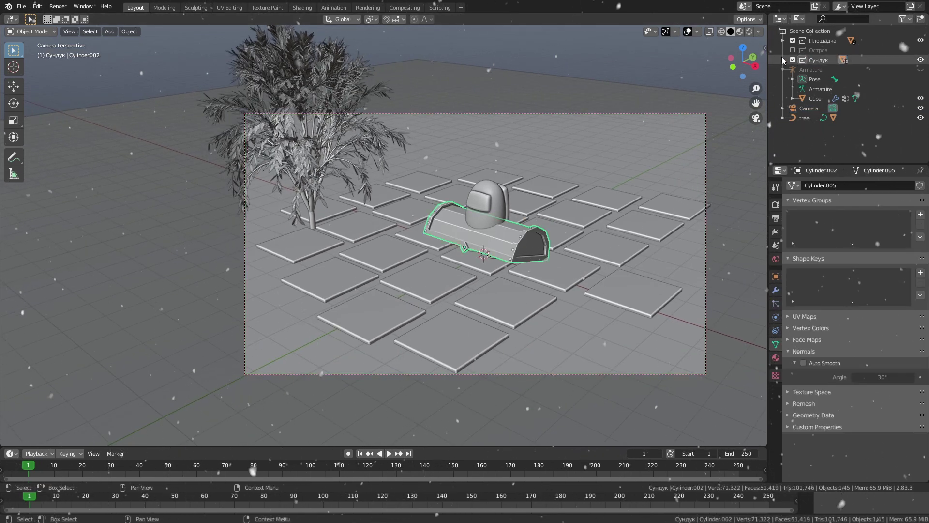
pyautogui.click(783, 59)
pyautogui.click(368, 291)
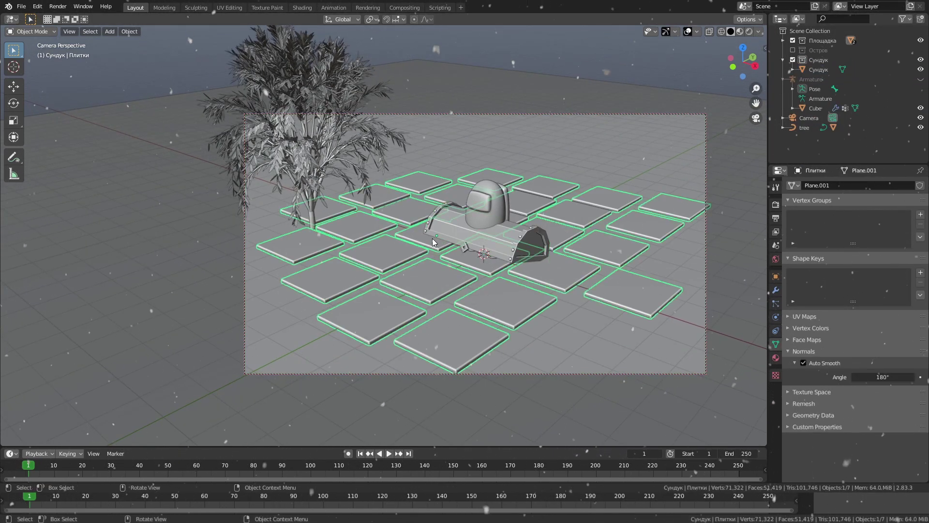
pyautogui.click(310, 145)
pyautogui.click(484, 227)
pyautogui.press('g')
pyautogui.press('z')
pyautogui.click(527, 212)
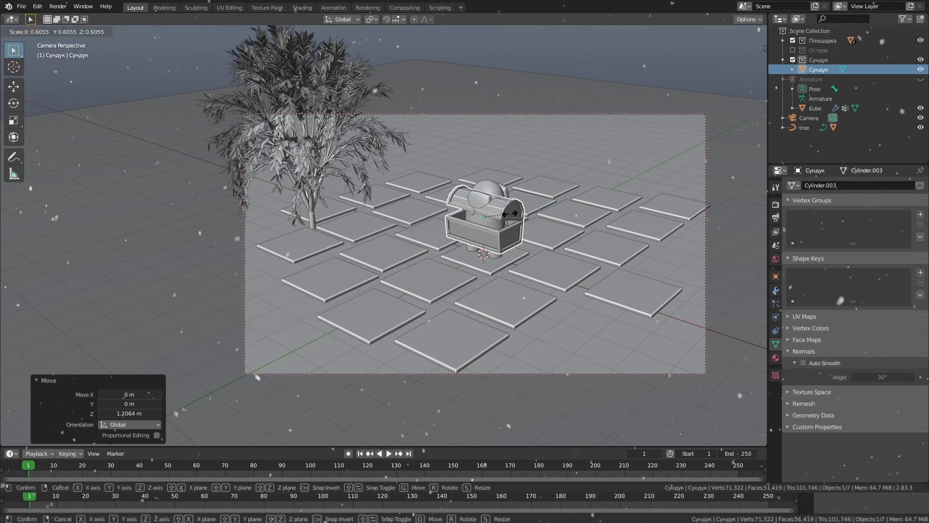
# - Duplicate the tree twice, placing one rotated copy behind the chest and one at the right
pyautogui.click(352, 179)
pyautogui.hotkey('shift', 'd')
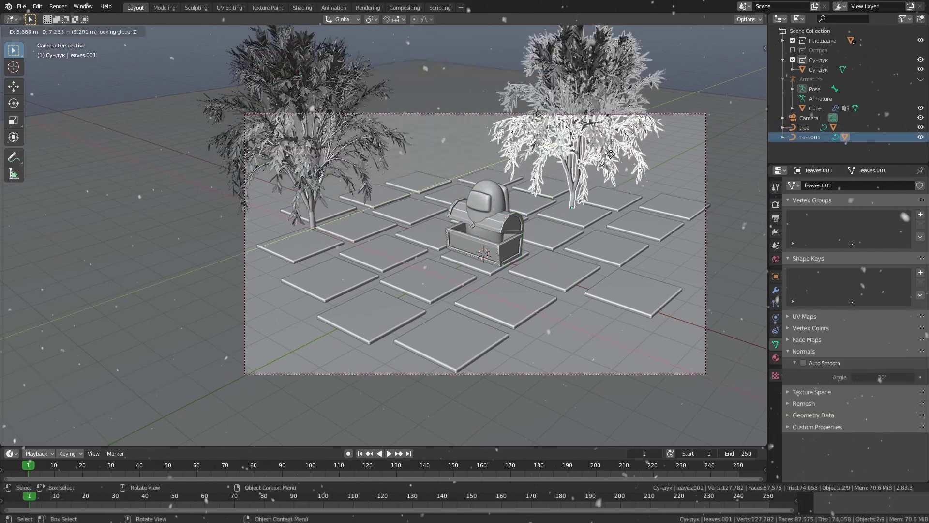
pyautogui.click(468, 142)
pyautogui.press('r')
pyautogui.click(469, 143)
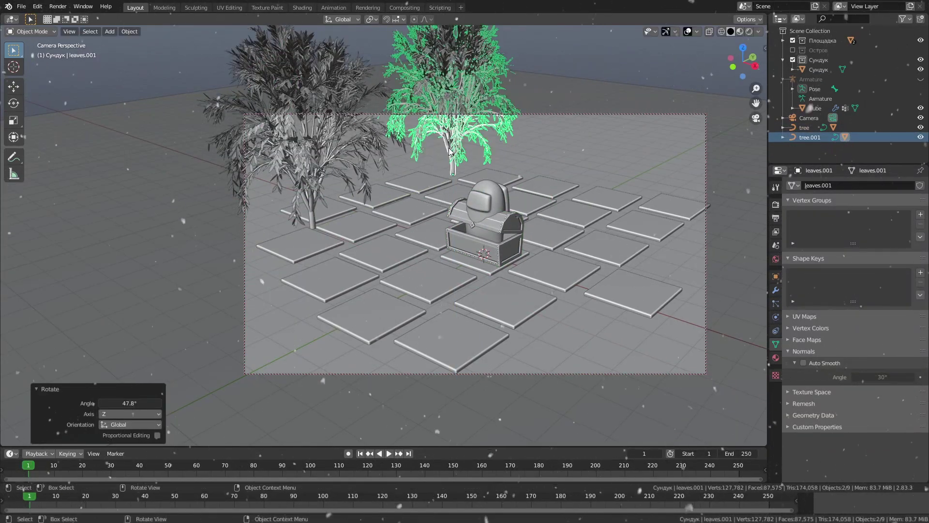
pyautogui.hotkey('shift', 'd')
pyautogui.click(660, 143)
# - Duplicate the character rig and place the copy under the right-hand tree
pyautogui.click(792, 108)
pyautogui.click(811, 79)
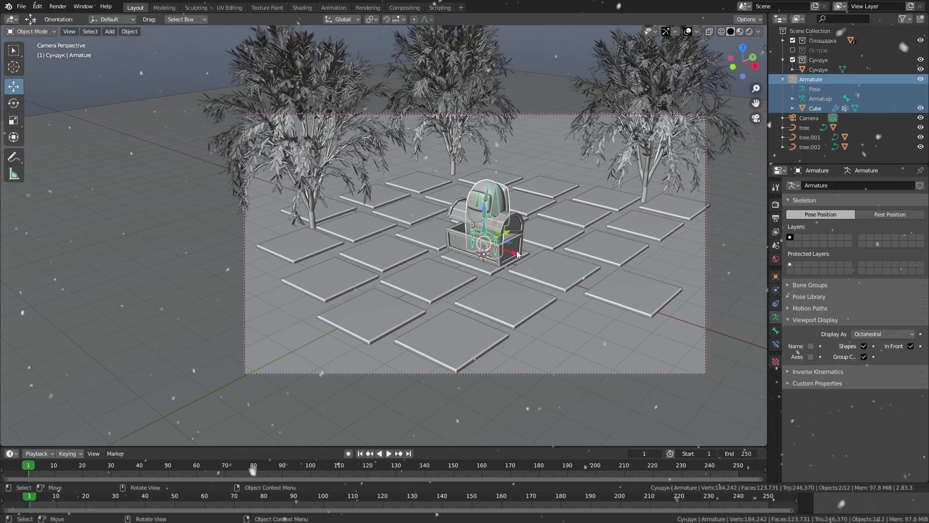
pyautogui.press('g')
pyautogui.hotkey('shift', 'd')
pyautogui.click(360, 241)
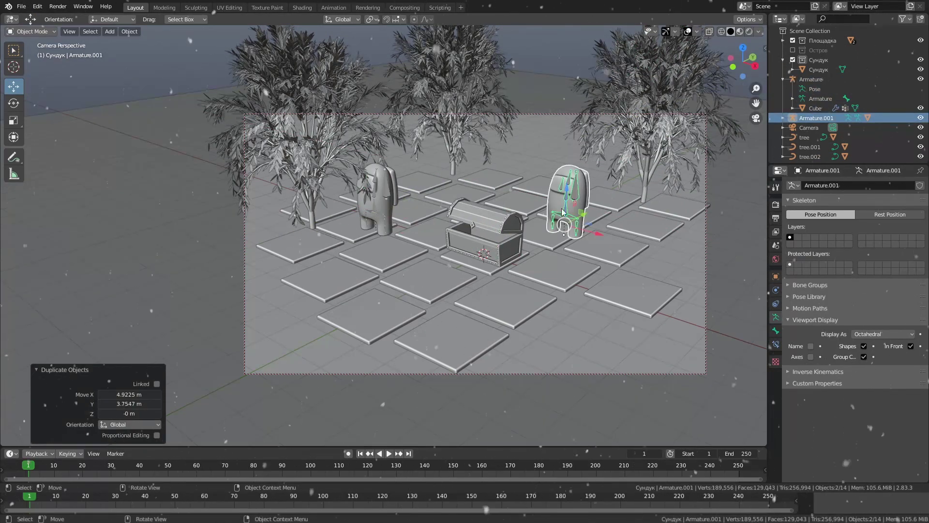
pyautogui.press('g')
pyautogui.click(624, 213)
# - Nudge the right-hand tree slightly and move the chest to the centre of the tiles
pyautogui.click(670, 170)
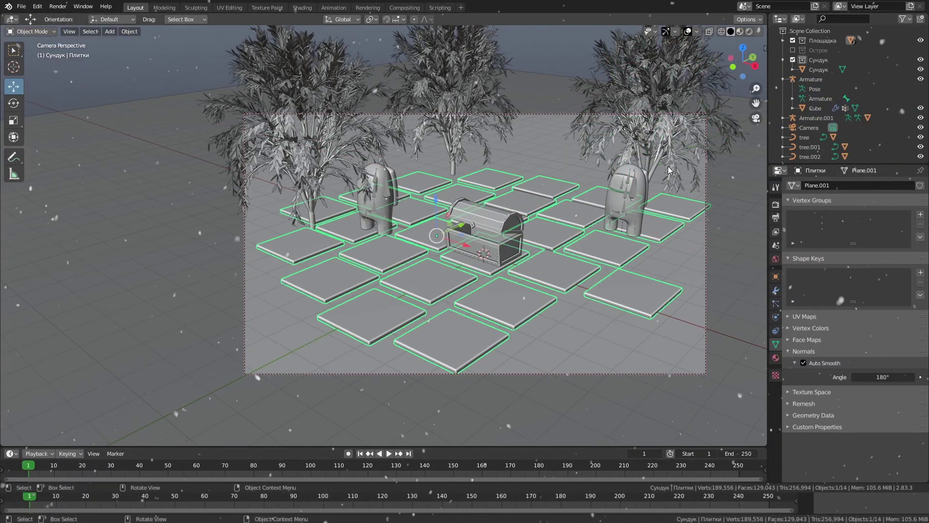
pyautogui.click(670, 170)
pyautogui.press('g')
pyautogui.click(819, 69)
pyautogui.press('g')
pyautogui.click(564, 277)
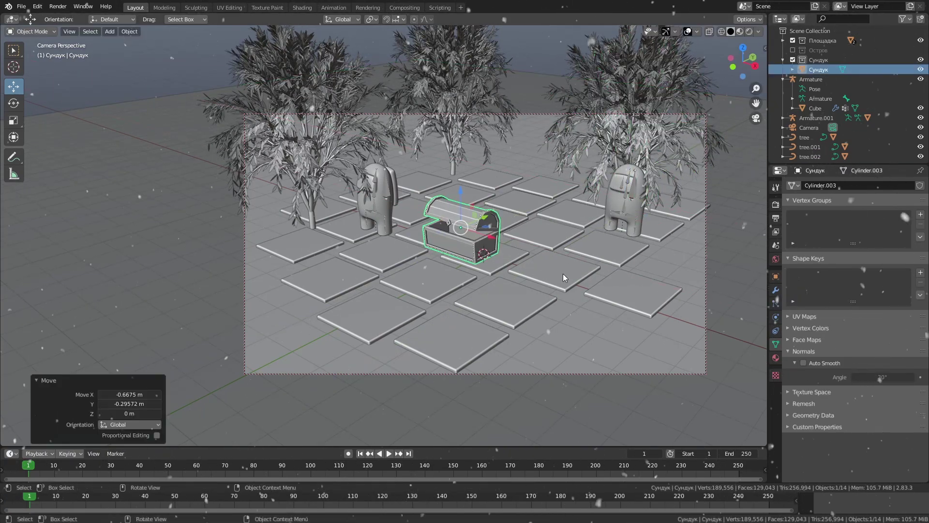
pyautogui.scroll(4, 563, 277)
pyautogui.press('g')
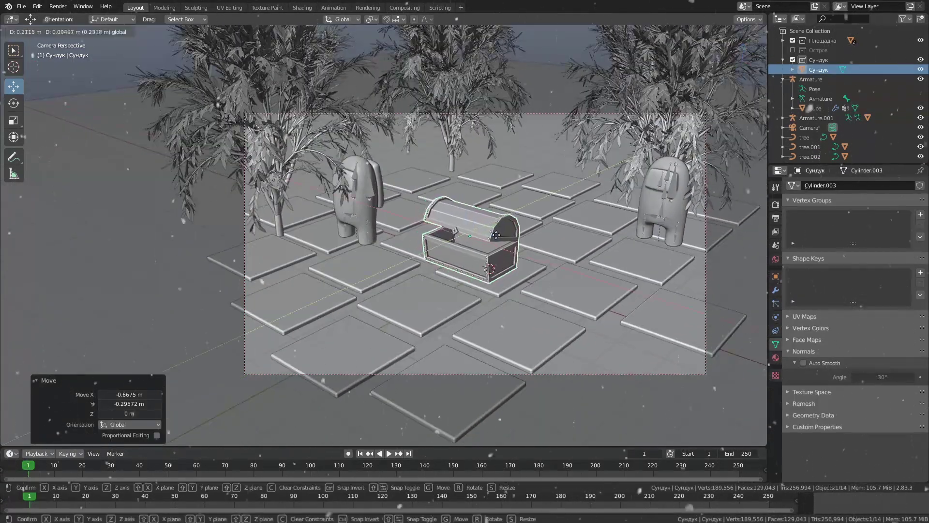
pyautogui.click(497, 237)
# - Leave the camera view and preview the scene with material shading
pyautogui.moveTo(532, 291); pyautogui.dragTo(532, 339, button='middle')
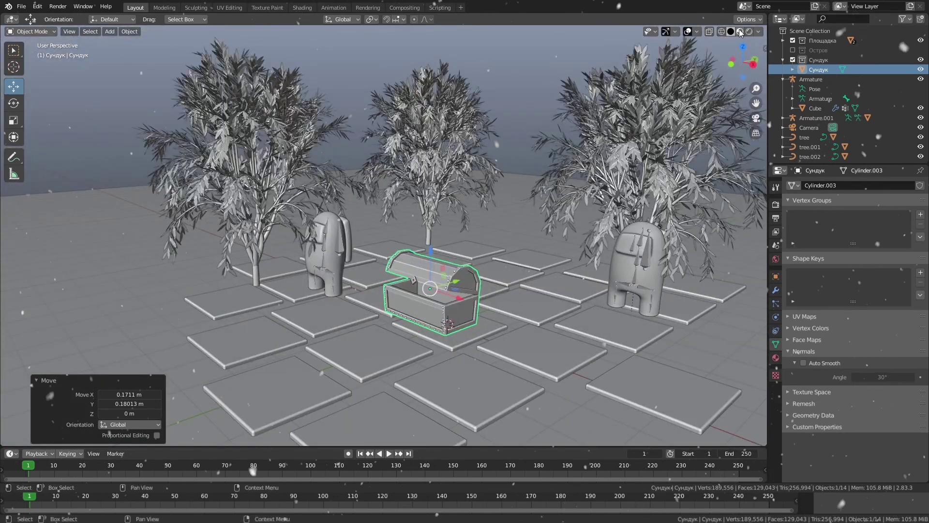
pyautogui.click(740, 31)
pyautogui.click(776, 203)
# - Set Color Management exposure to 1.000 in the Shading workspace and preview in Rendered shading
pyautogui.hotkey('ctrl', 'pagedown')
pyautogui.hotkey('ctrl', 'pagedown')
pyautogui.hotkey('ctrl', 'pagedown')
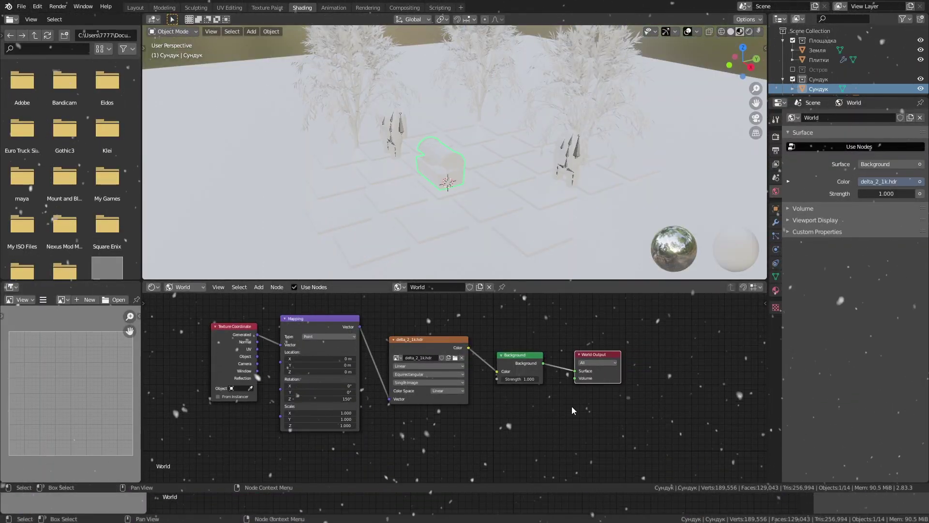
pyautogui.click(776, 120)
pyautogui.write('1')
pyautogui.press('Return')
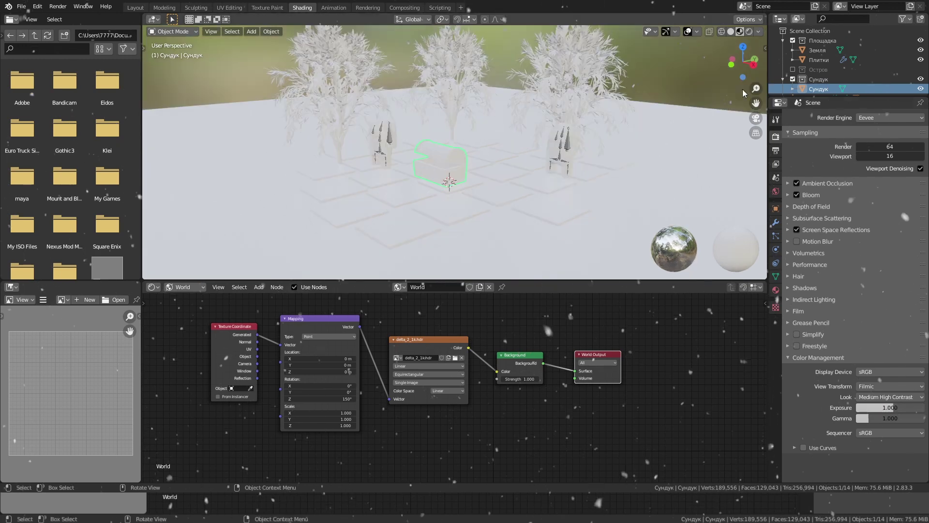
pyautogui.click(749, 32)
pyautogui.click(136, 7)
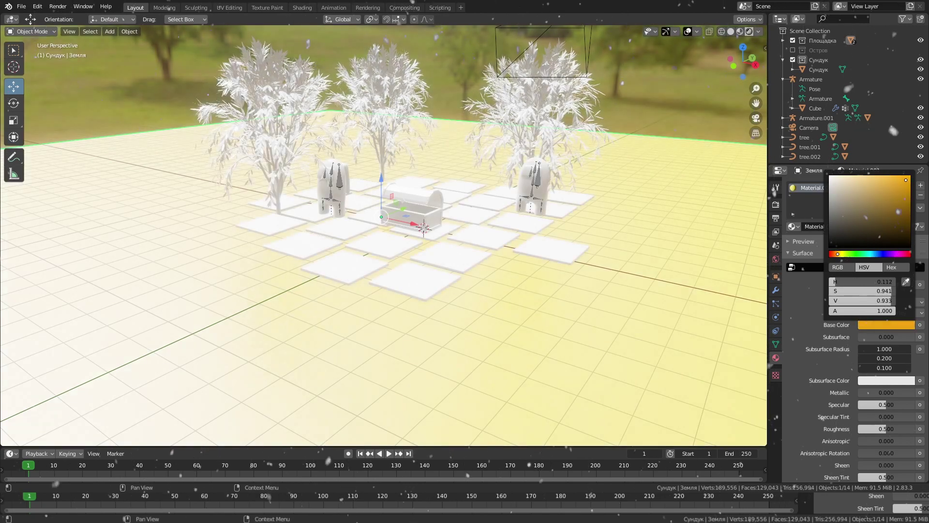
# - Give the floor tiles a new light yellow-orange material
pyautogui.click(450, 261)
pyautogui.click(867, 226)
pyautogui.click(886, 325)
pyautogui.moveTo(866, 203); pyautogui.dragTo(880, 184)
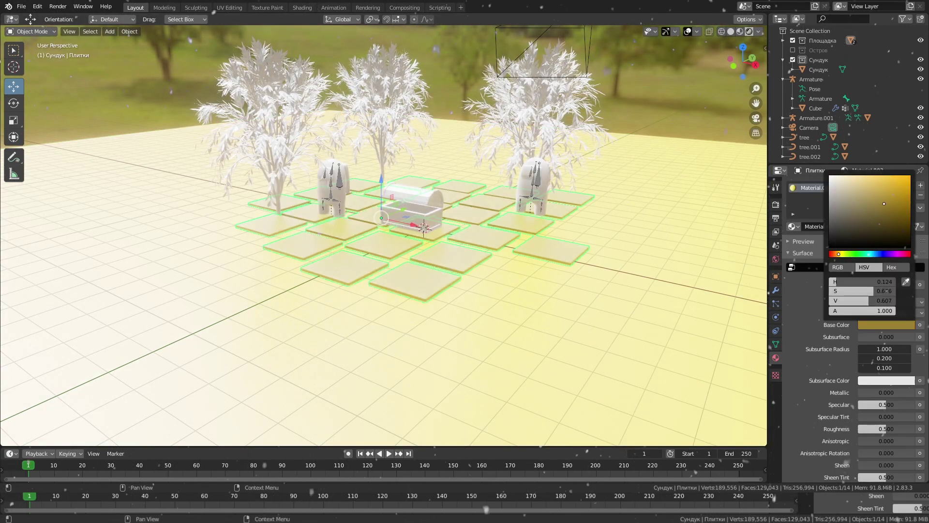
# - Colour the first tree's trunk material brown
pyautogui.click(886, 325)
pyautogui.click(804, 137)
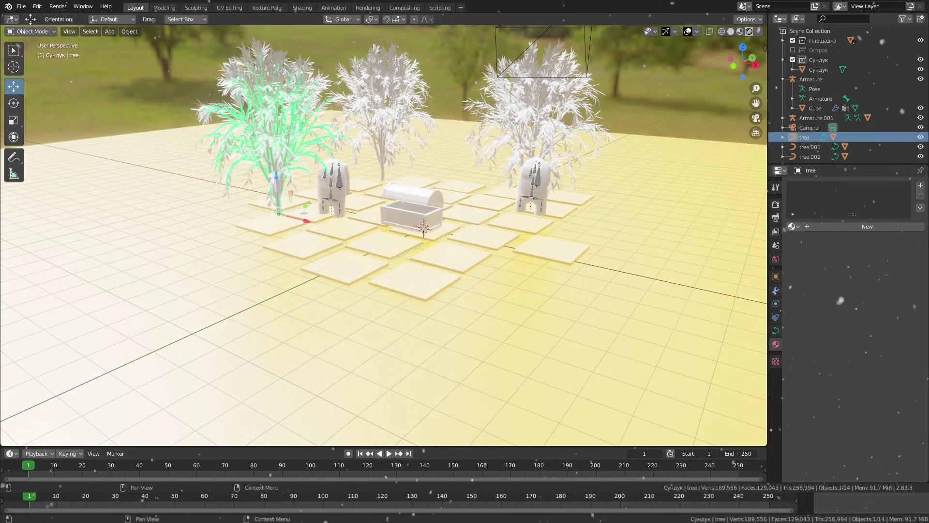
pyautogui.click(886, 324)
pyautogui.scroll(3, 285, 184)
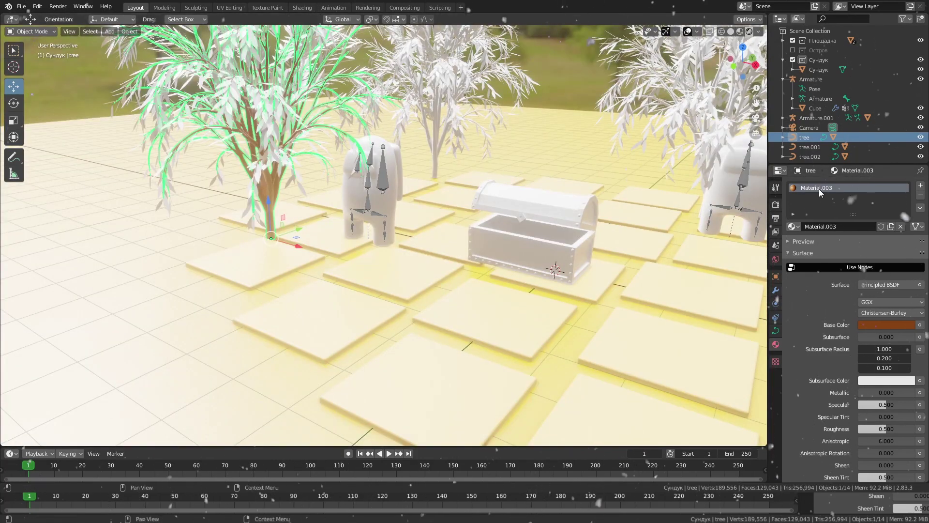
pyautogui.click(886, 324)
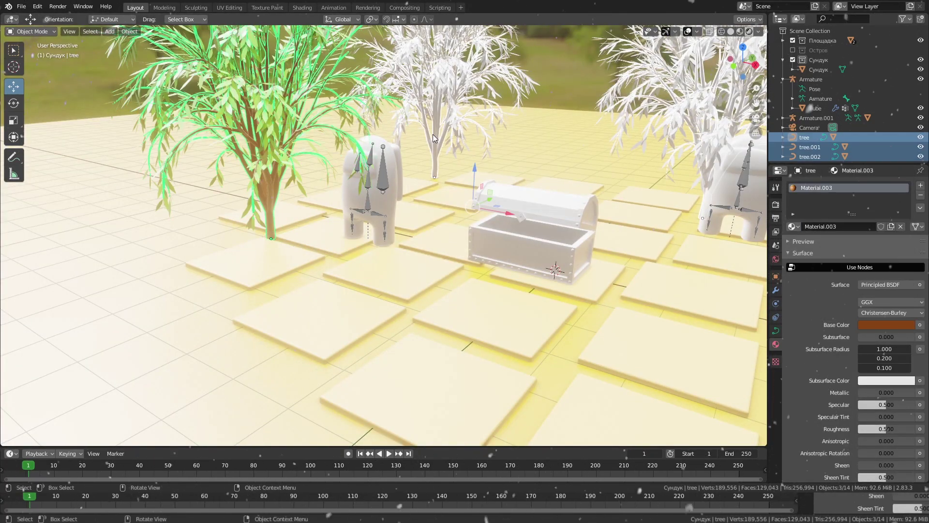
# - Link the brown trunk and green leaf materials to tree.001 and tree.002 with Ctrl+L
pyautogui.keyDown('shift'); pyautogui.click(433, 134); pyautogui.keyUp('shift')
pyautogui.hotkey('ctrl', 'l')
pyautogui.click(550, 131)
pyautogui.click(436, 87)
pyautogui.keyDown('shift'); pyautogui.click(270, 148); pyautogui.keyUp('shift')
pyautogui.hotkey('ctrl', 'l')
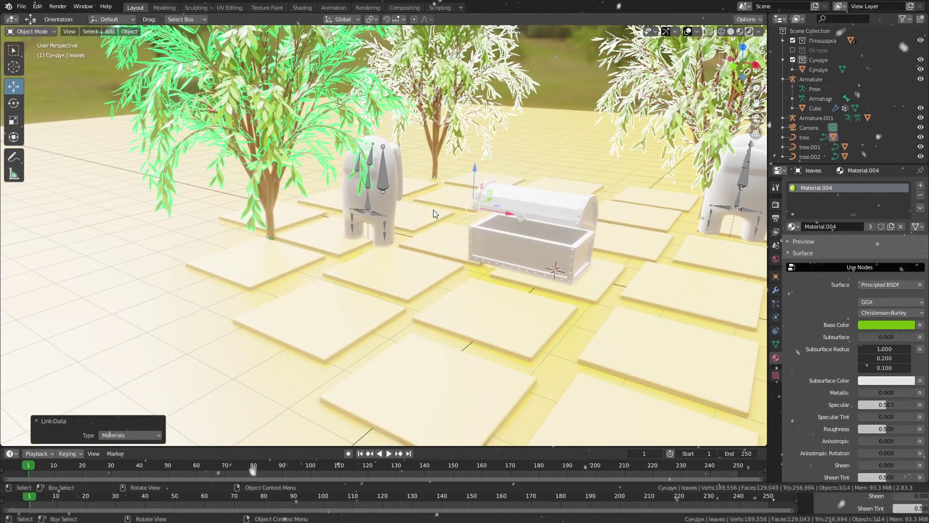
# - Lower the scene exposure slightly in the render settings
pyautogui.scroll(-3, 716, 303)
pyautogui.click(775, 205)
pyautogui.moveTo(871, 475); pyautogui.dragTo(891, 475)
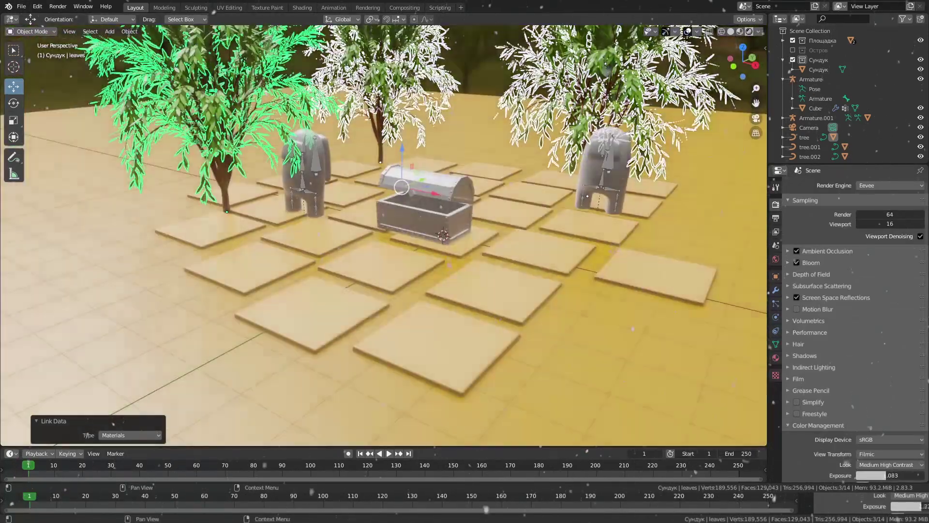
pyautogui.click(545, 185)
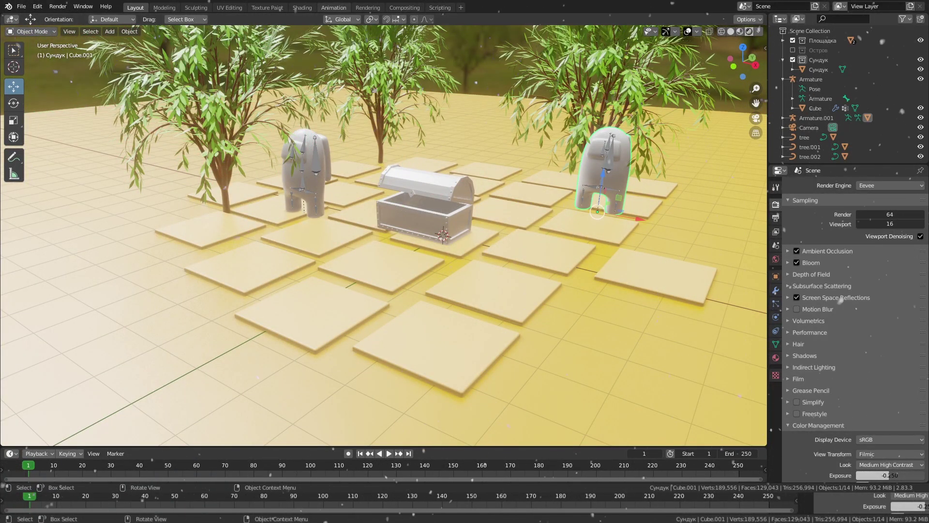
# - Isolate the white character in Edit Mode and select its visor faces
pyautogui.click(618, 181)
pyautogui.click(775, 357)
pyautogui.press('KP_Decimal')
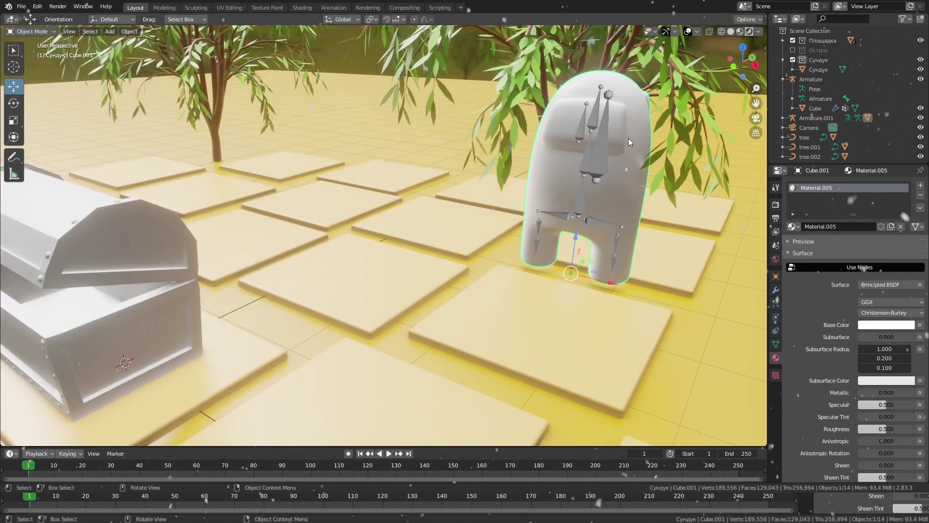
pyautogui.press('Tab')
pyautogui.press('KP_Divide')
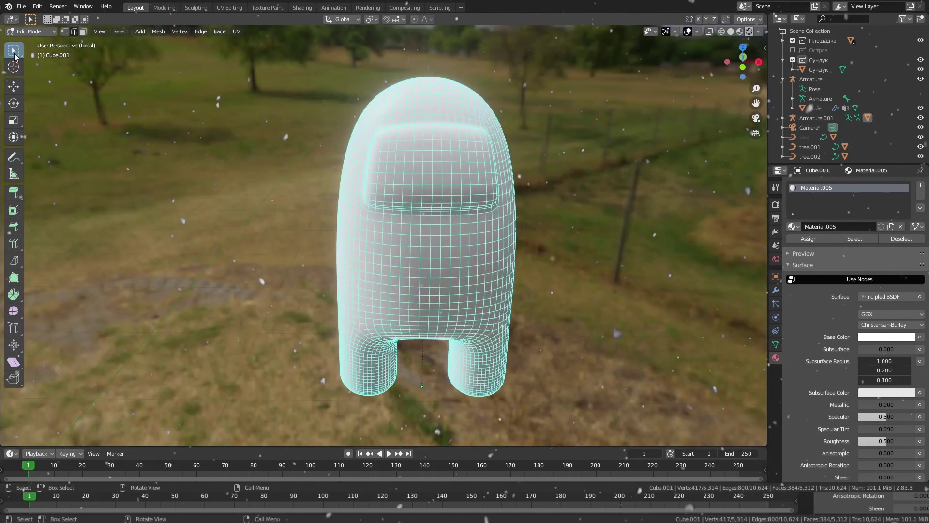
pyautogui.scroll(4, 387, 178)
pyautogui.moveTo(387, 178); pyautogui.dragTo(554, 135)
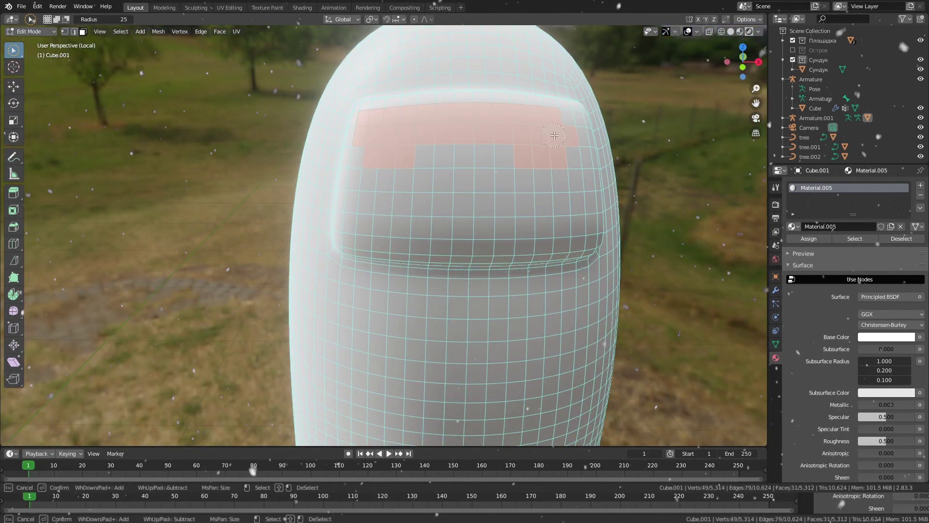
pyautogui.scroll(-3, 520, 220)
pyautogui.moveTo(629, 201); pyautogui.dragTo(649, 180, button='middle')
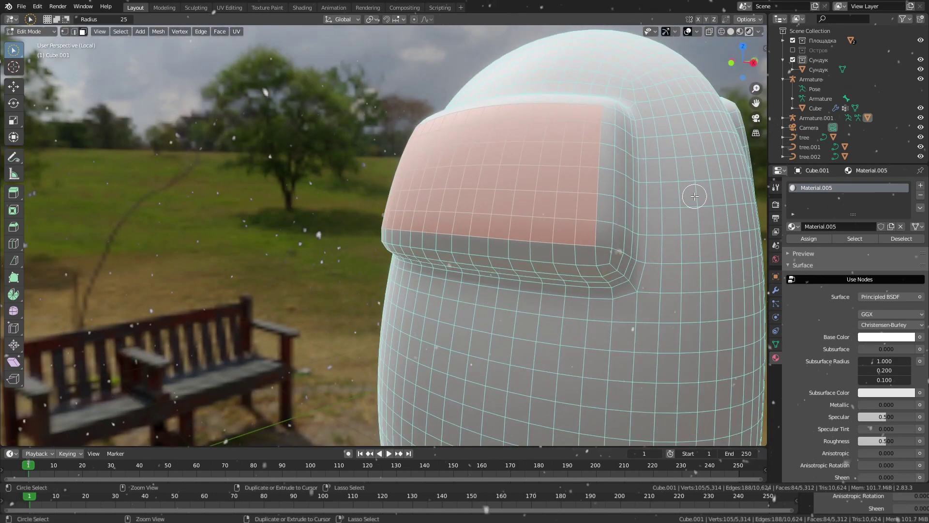
pyautogui.moveTo(638, 184); pyautogui.dragTo(629, 261)
# - Assign a new glossy visor material, then add a black visor material for the red character
pyautogui.click(921, 185)
pyautogui.click(823, 246)
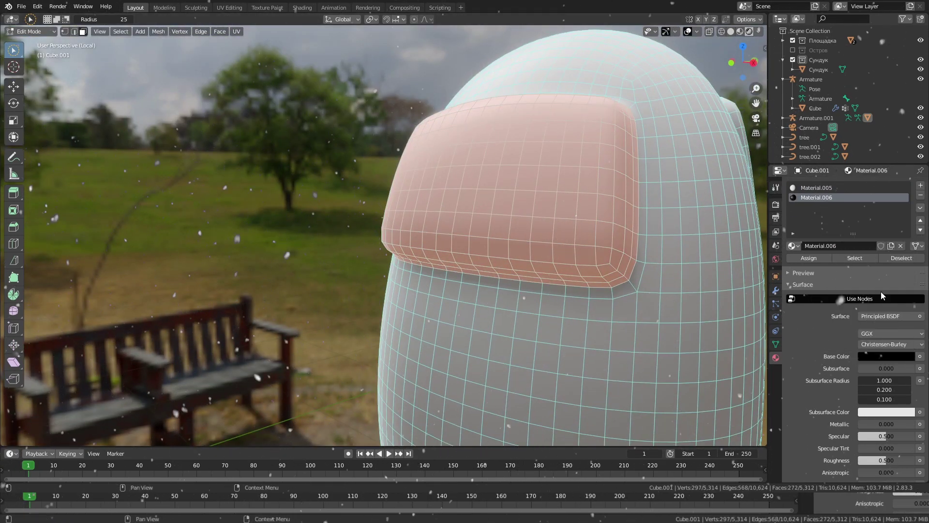
pyautogui.click(809, 258)
pyautogui.moveTo(885, 460); pyautogui.dragTo(865, 460)
pyautogui.press('KP_Divide')
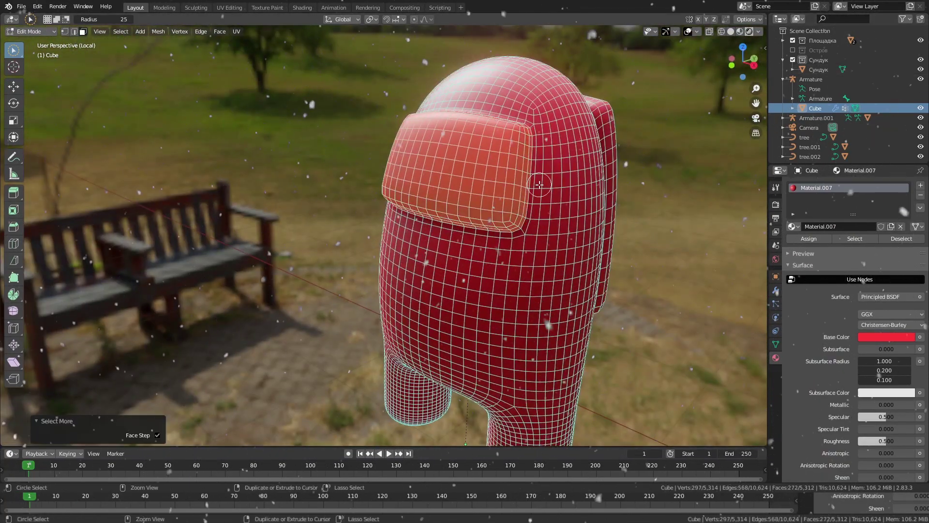
pyautogui.click(921, 185)
pyautogui.click(834, 245)
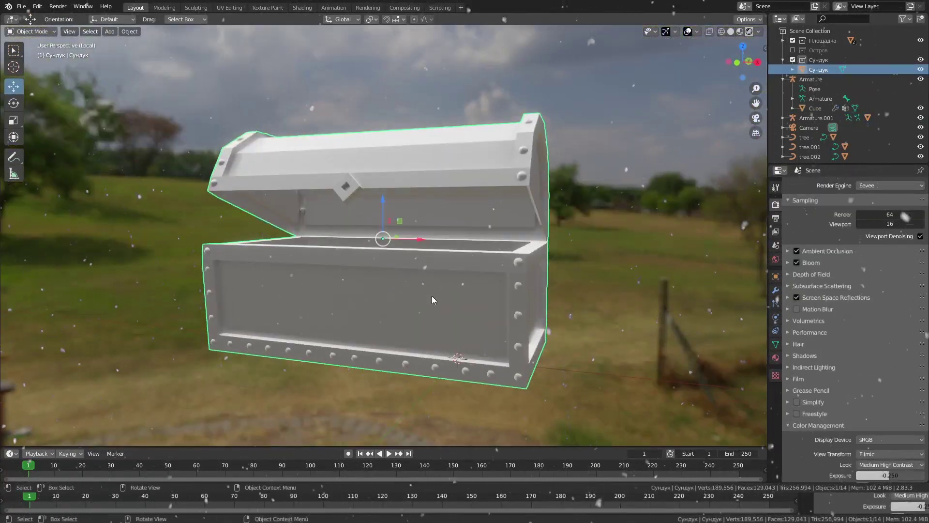
# - Colour the isolated chest's panels orange-brown and its frame gold, then return to the full scene
pyautogui.scroll(5, 593, 321)
pyautogui.moveTo(593, 320); pyautogui.dragTo(584, 175, button='middle')
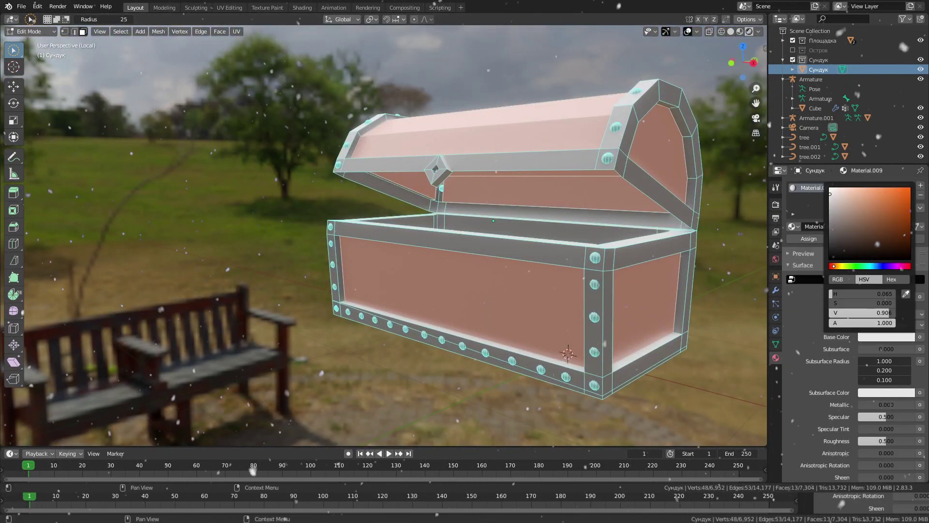
pyautogui.click(895, 193)
pyautogui.hotkey('alt', 'a')
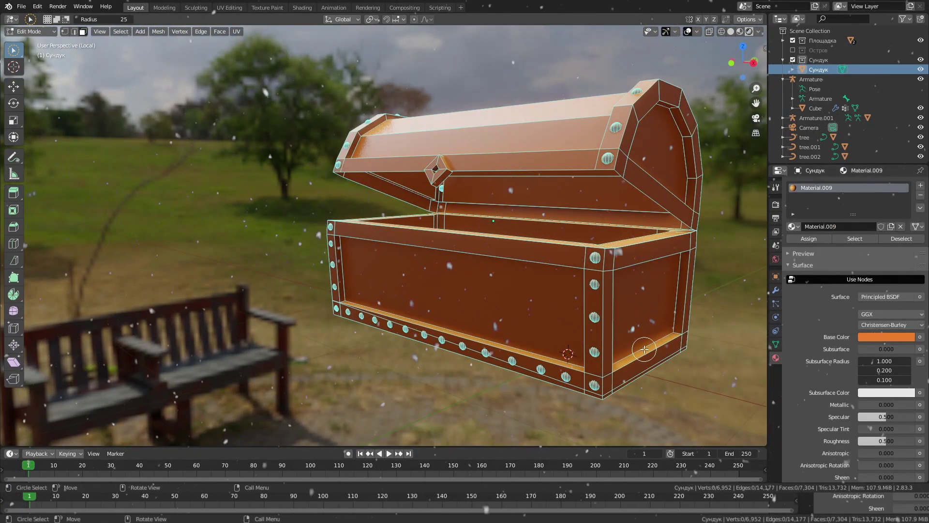
pyautogui.click(879, 338)
pyautogui.click(862, 194)
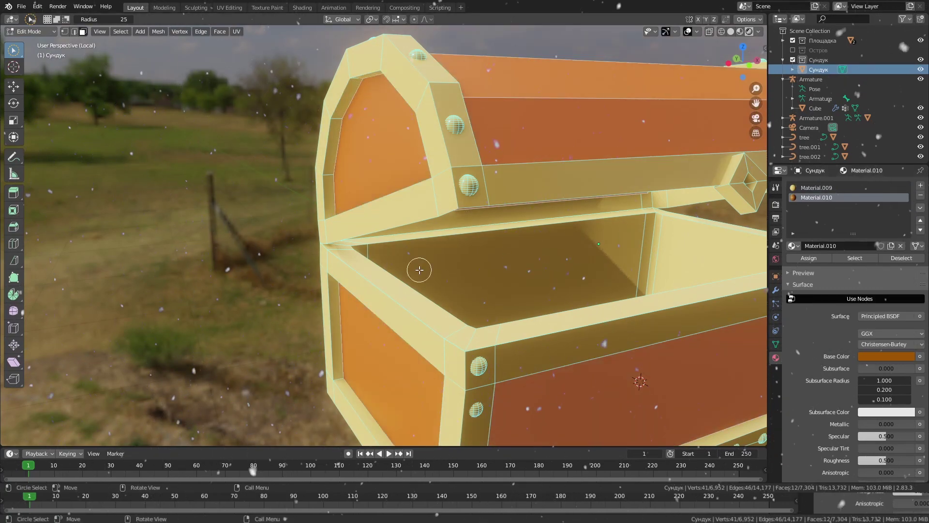
pyautogui.press('KP_Divide')
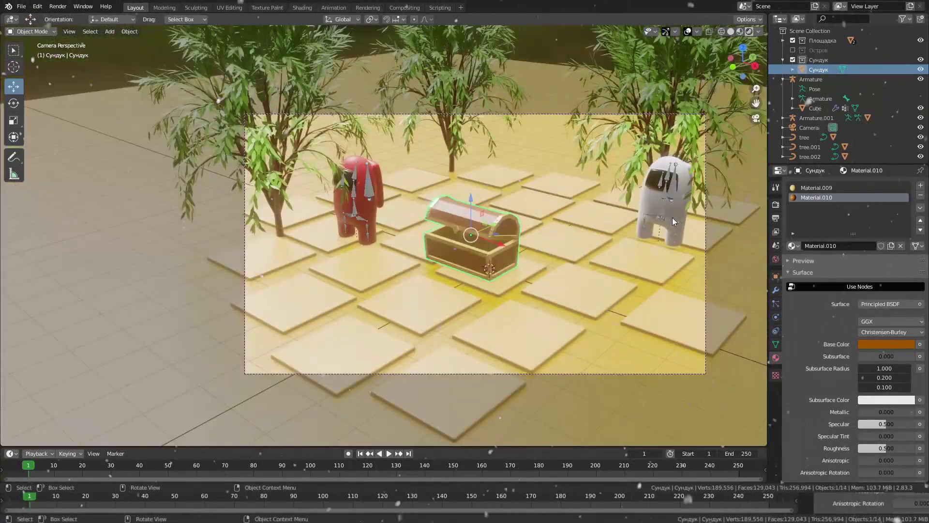
# - Add a green point light raised inside the chest and view through the camera
pyautogui.click(813, 82)
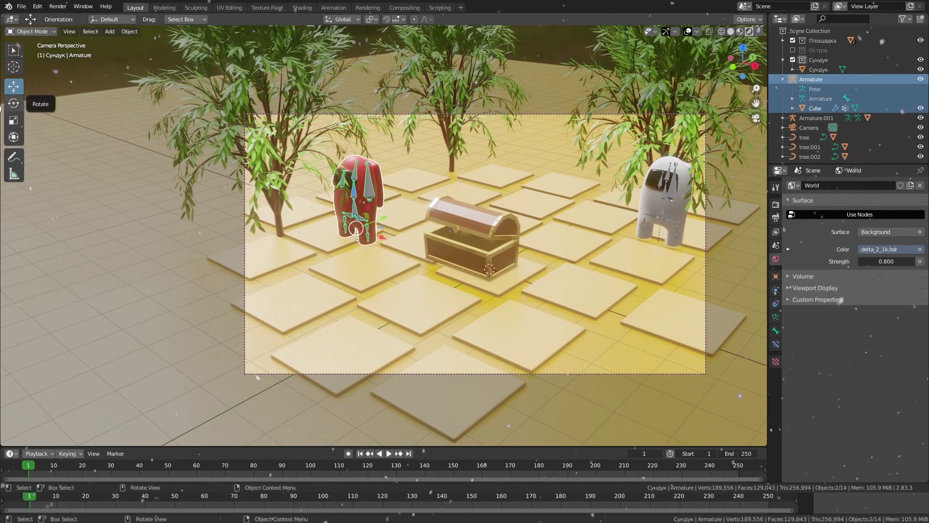
pyautogui.hotkey('shift', 'a')
pyautogui.click(458, 329)
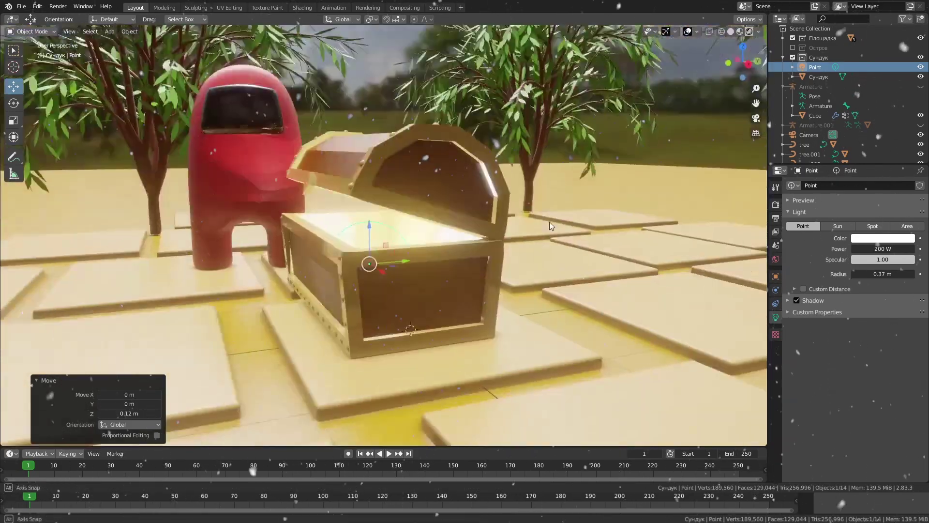
pyautogui.click(883, 238)
pyautogui.click(861, 194)
pyautogui.press('KP_0')
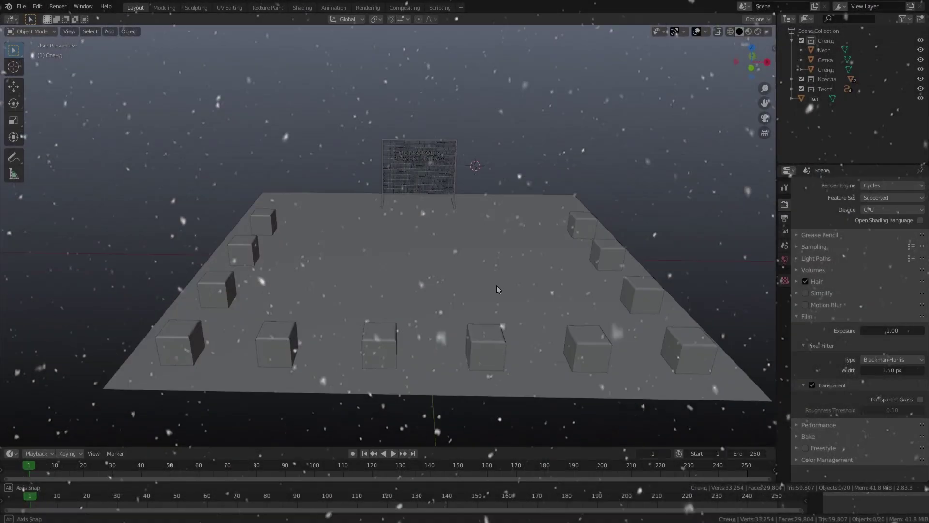
# - Reposition the area light and orbit out of the top-down view
pyautogui.scroll(-2, 460, 189)
pyautogui.press('g')
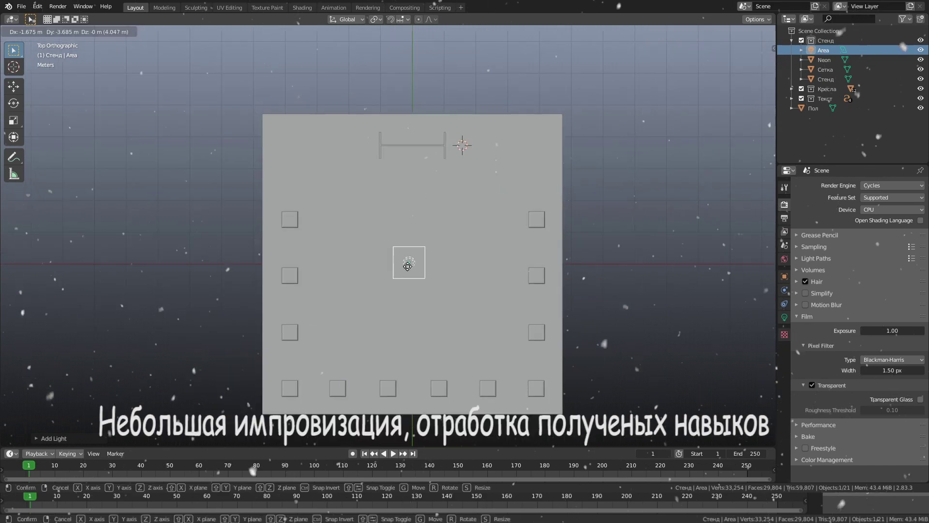
pyautogui.click(455, 234)
pyautogui.moveTo(456, 235); pyautogui.dragTo(582, 230, button='middle')
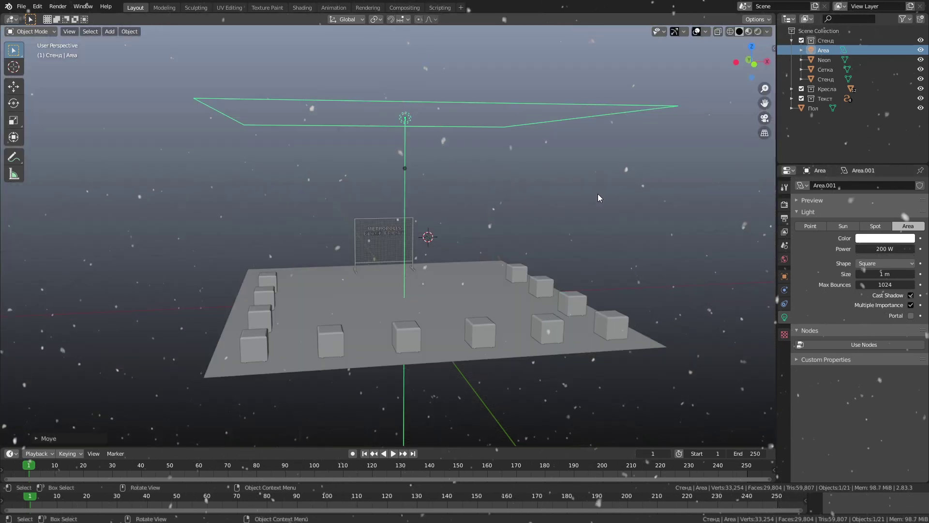
# - Scale the new plane well beyond the floor and lower it under the stage
pyautogui.press('KP_7')
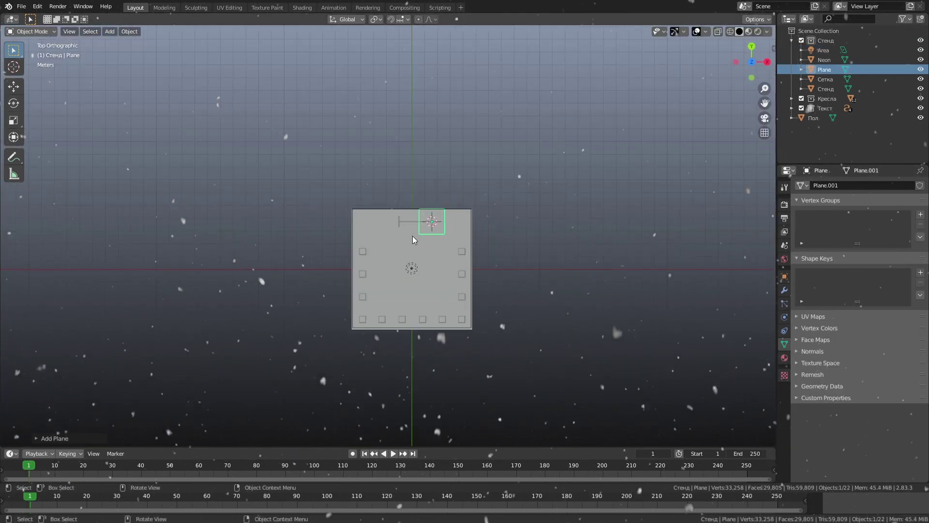
pyautogui.press('s')
pyautogui.click(490, 213)
pyautogui.press('KP_1')
pyautogui.press('g')
pyautogui.click(470, 265)
pyautogui.scroll(4, 403, 304)
pyautogui.scroll(3, 404, 304)
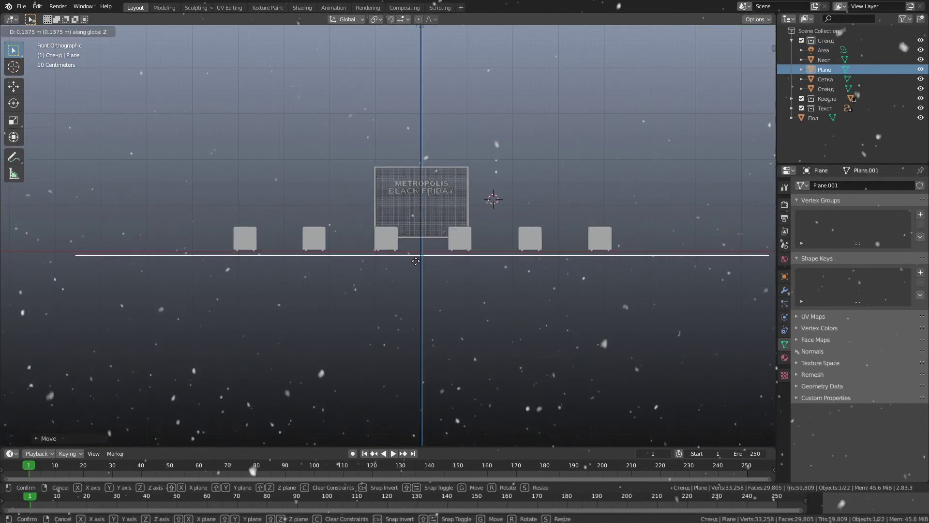
pyautogui.moveTo(404, 304); pyautogui.dragTo(573, 289, button='middle')
pyautogui.press('s')
pyautogui.click(521, 362)
# - Extrude the plane's back edge into a wall, bevel the corner smooth, and move the backdrop back
pyautogui.moveTo(521, 362); pyautogui.dragTo(374, 316, button='middle')
pyautogui.scroll(-3, 373, 317)
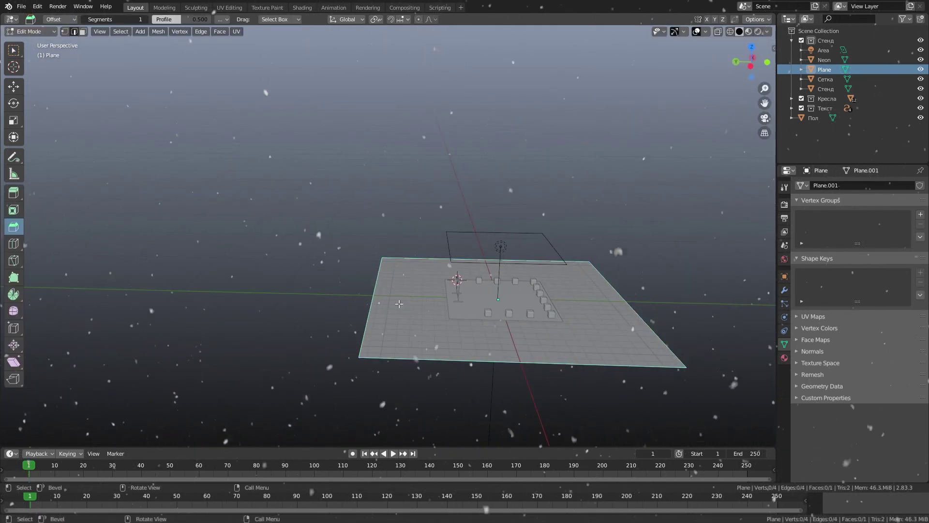
pyautogui.click(370, 306)
pyautogui.press('e')
pyautogui.click(368, 193)
pyautogui.moveTo(368, 194); pyautogui.dragTo(363, 316, button='middle')
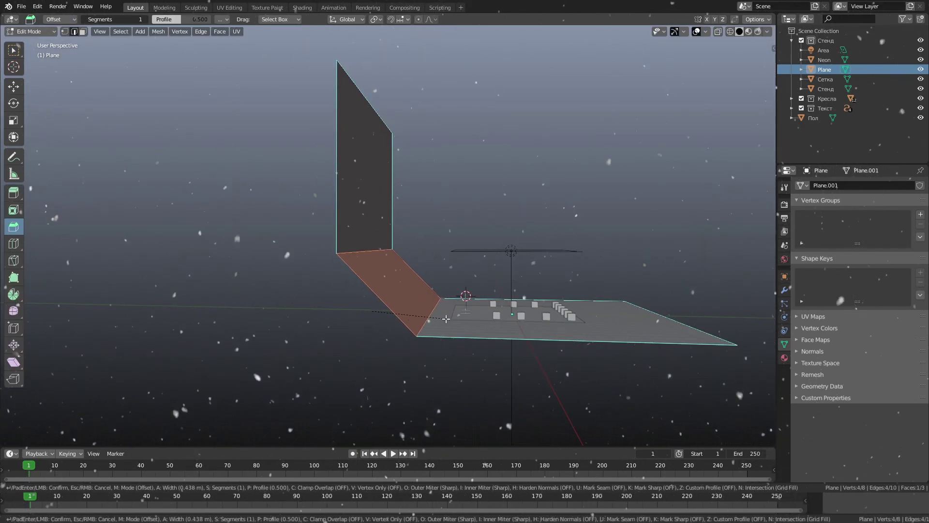
pyautogui.scroll(5, 373, 320)
pyautogui.click(373, 319)
pyautogui.press('Tab')
pyautogui.moveTo(639, 330)
pyautogui.mouseDown(button='middle')
pyautogui.moveTo(623, 299)
pyautogui.moveTo(446, 262)
pyautogui.mouseUp(button='middle')
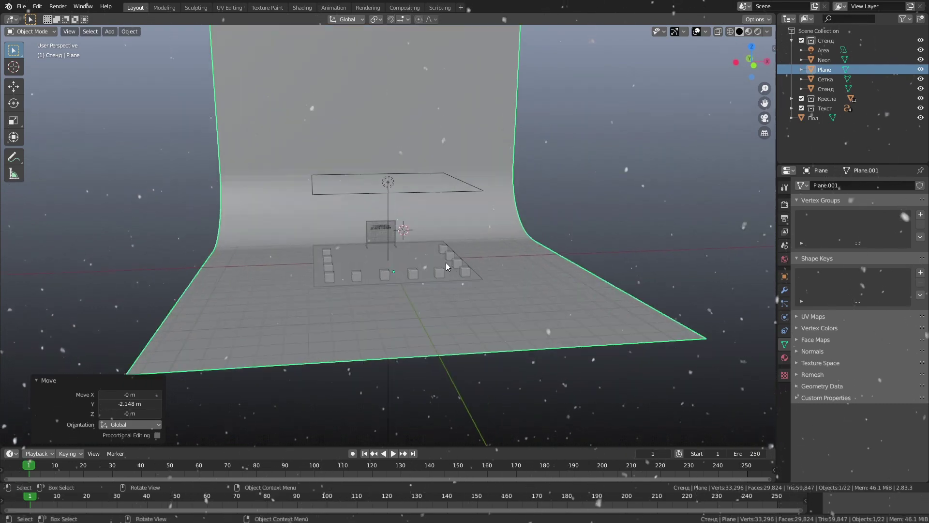
pyautogui.scroll(4, 332, 256)
# - Add a camera, look through it, and steer it toward the stand
pyautogui.hotkey('shift', 'a')
pyautogui.click(290, 276)
pyautogui.press('KP_0')
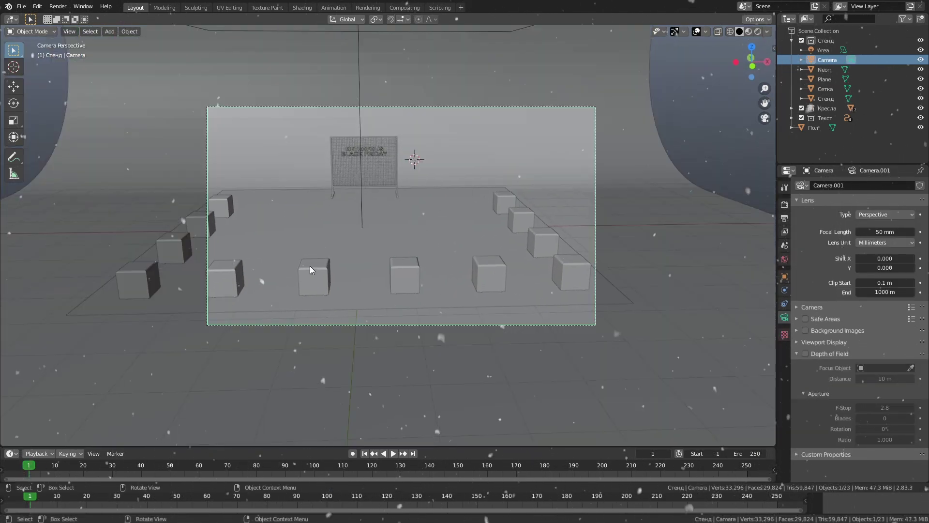
pyautogui.press('n')
pyautogui.moveTo(414, 223)
pyautogui.mouseDown(button='middle')
pyautogui.moveTo(467, 239)
pyautogui.moveTo(437, 248)
pyautogui.mouseUp(button='middle')
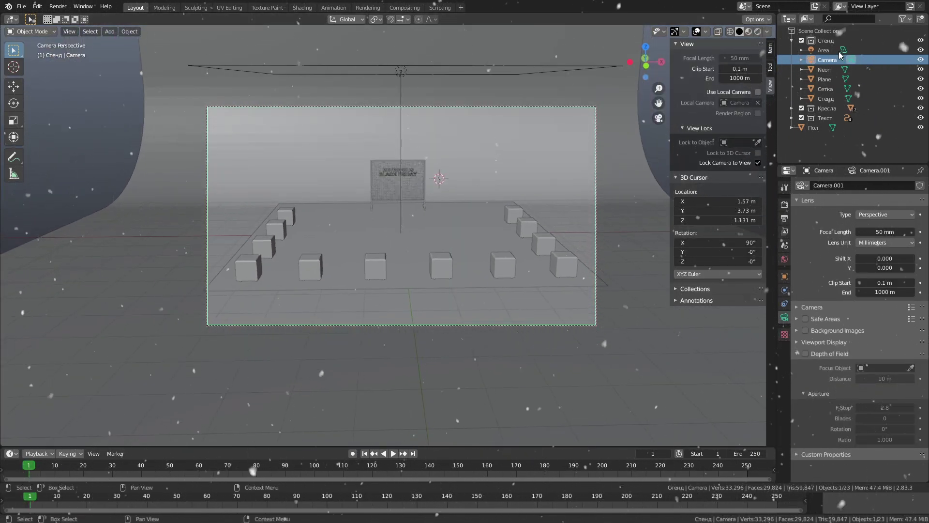
pyautogui.press('KP_0')
# - Align the camera on the stand and preview the shot with rendered shading
pyautogui.click(770, 49)
pyautogui.doubleClick(707, 68)
pyautogui.write('0')
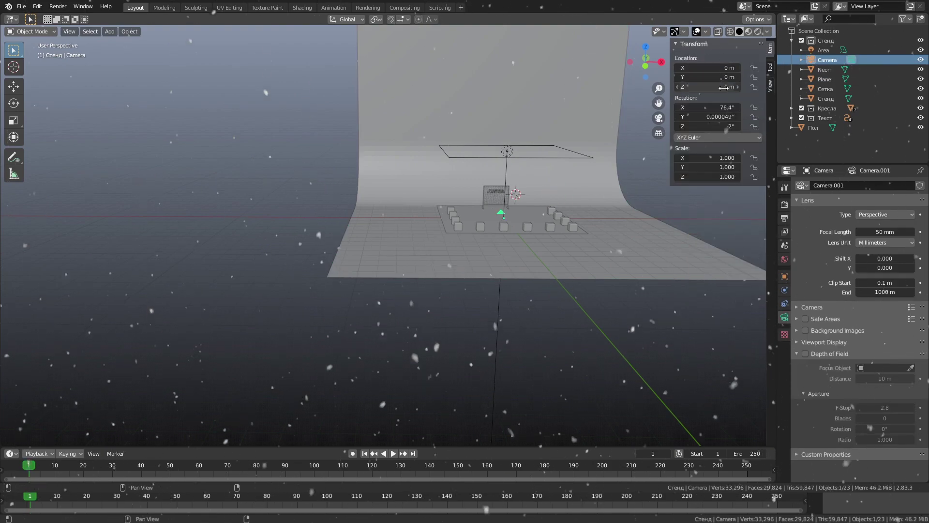
pyautogui.hotkey('ctrl', 'z')
pyautogui.hotkey('ctrl', 'z')
pyautogui.hotkey('ctrl', 'z')
pyautogui.press('KP_0')
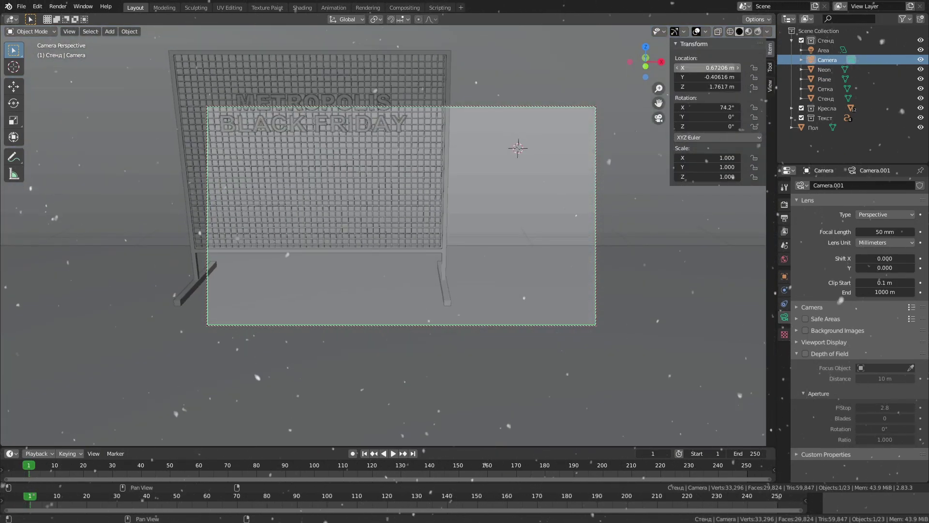
pyautogui.scroll(-5, 439, 239)
pyautogui.press('z')
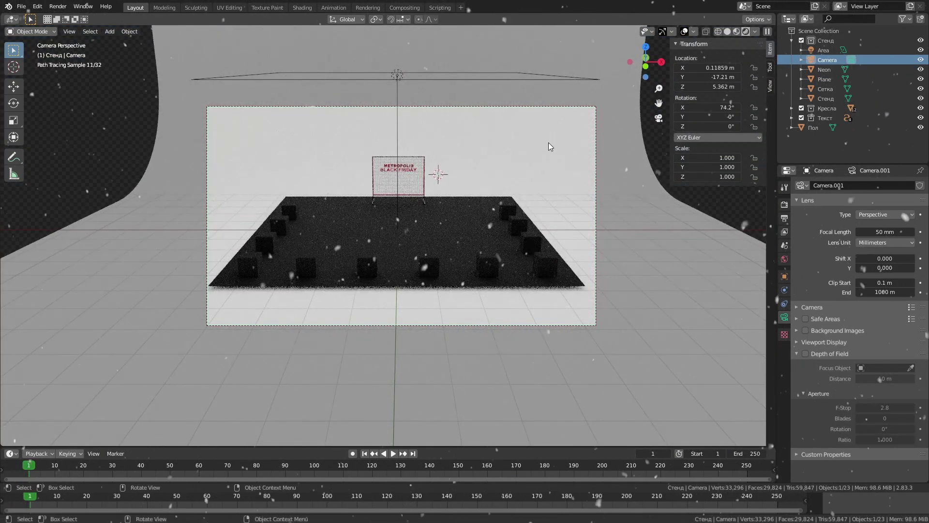
# - Select the backdrop plane and show its material settings
pyautogui.click(770, 86)
pyautogui.click(824, 79)
pyautogui.click(784, 357)
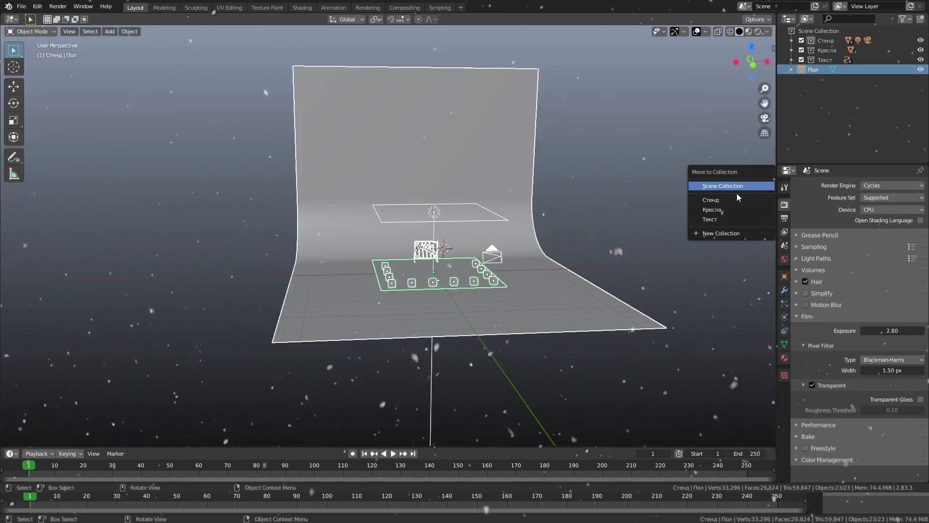
# - Scale the new cube taller along Z and add subdivision smoothing
pyautogui.press('Return')
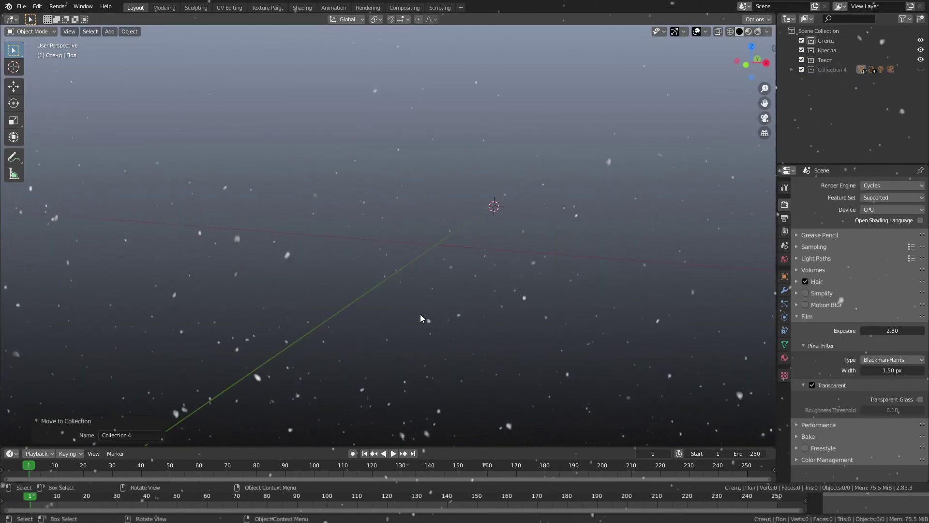
pyautogui.click(42, 370)
pyautogui.moveTo(523, 270); pyautogui.dragTo(503, 261, button='middle')
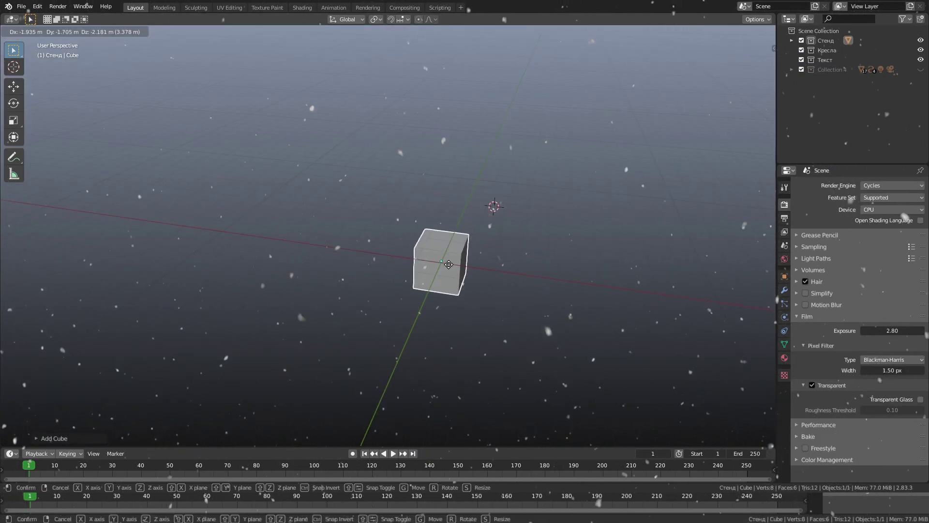
pyautogui.press('s')
pyautogui.press('z')
pyautogui.click(786, 304)
pyautogui.hotkey('ctrl', '1')
pyautogui.moveTo(460, 300); pyautogui.dragTo(432, 299, button='middle')
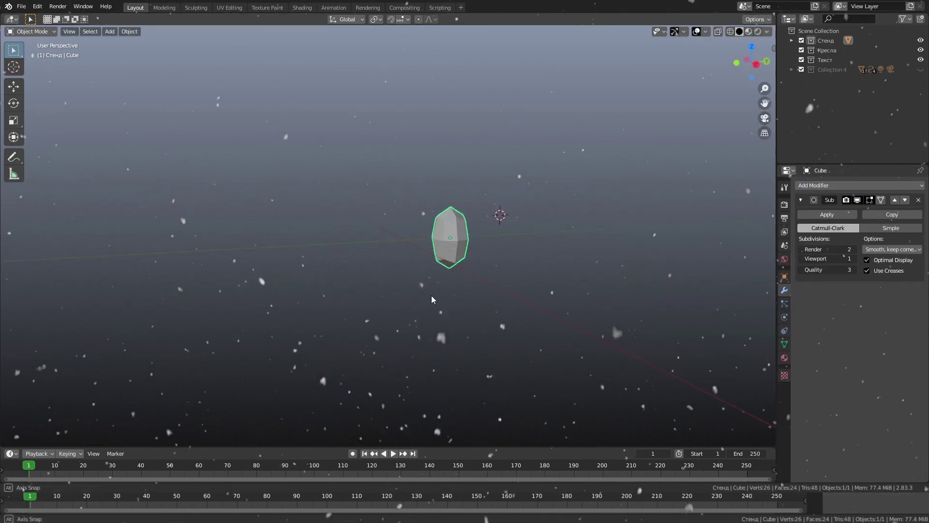
# - Undo the smoothing and view the cube mesh from below in see-through mode
pyautogui.press('Tab')
pyautogui.scroll(2, 519, 275)
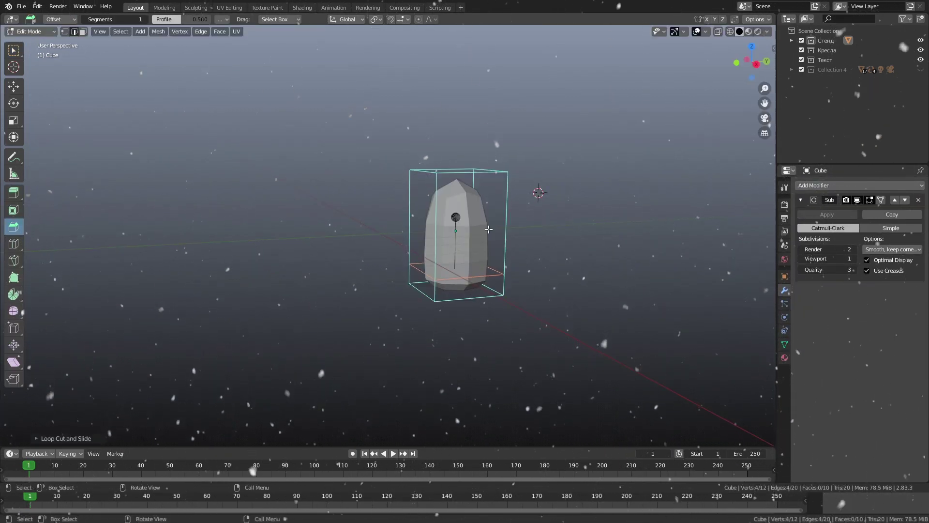
pyautogui.press('Tab')
pyautogui.press('Tab')
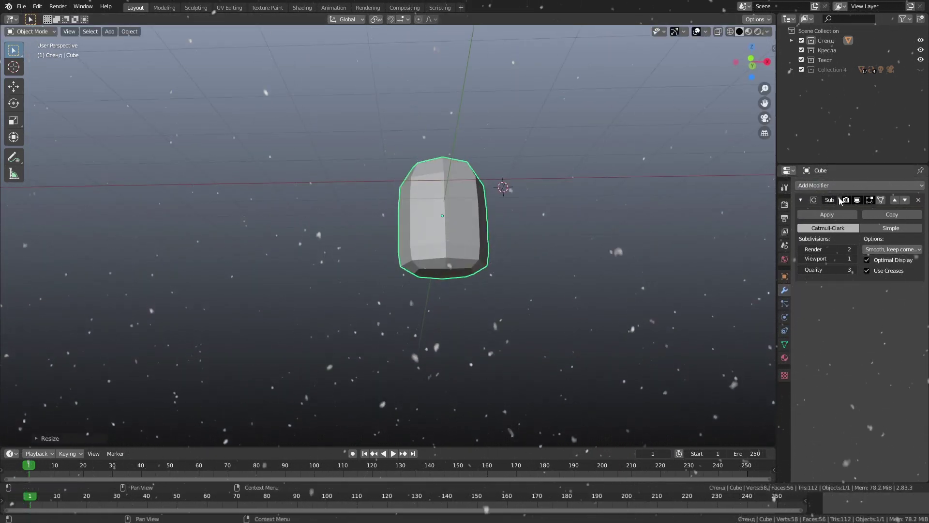
pyautogui.hotkey('ctrl', 'z')
pyautogui.press('ctrl+KP_7')
pyautogui.hotkey('alt', 'z')
pyautogui.hotkey('ctrl', 'z')
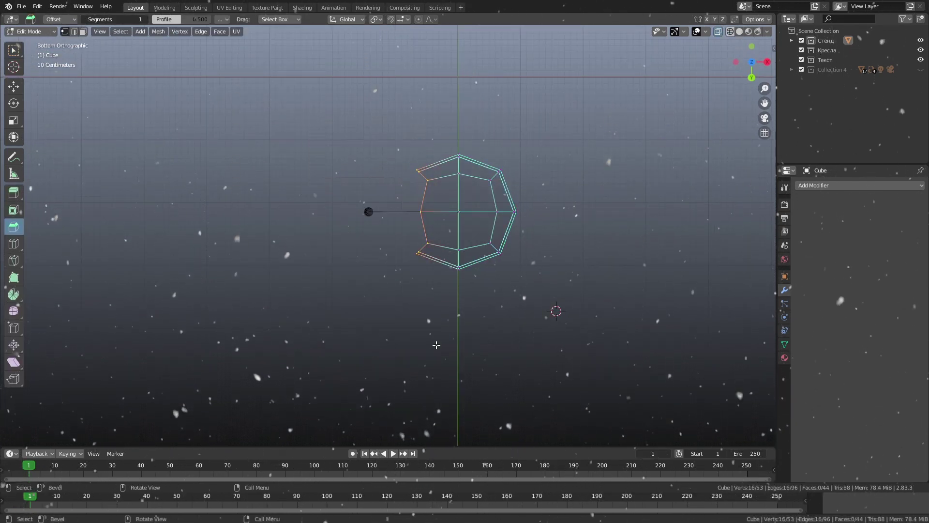
# - Add a Mirror modifier across X and move the inner vertex loop
pyautogui.click(806, 186)
pyautogui.click(734, 283)
pyautogui.hotkey('alt', 'z')
pyautogui.press('KP_Decimal')
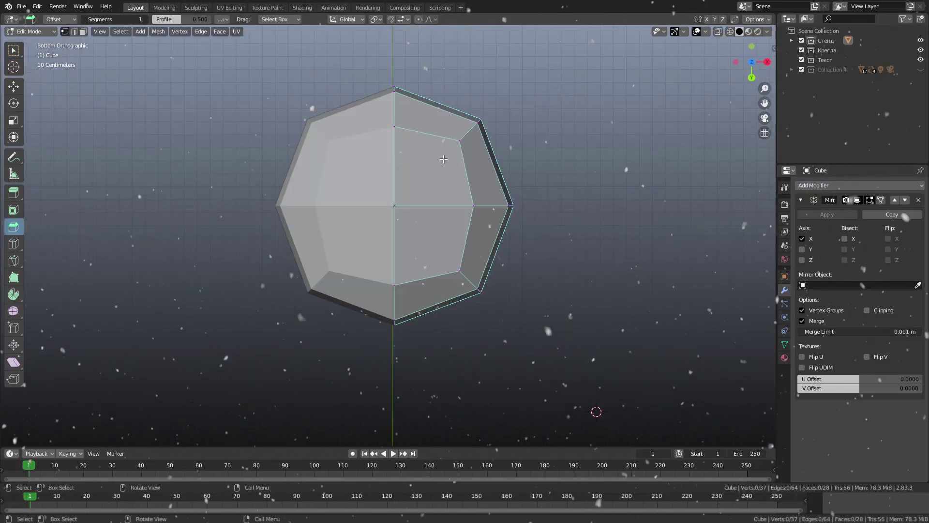
pyautogui.press('w')
pyautogui.press('g')
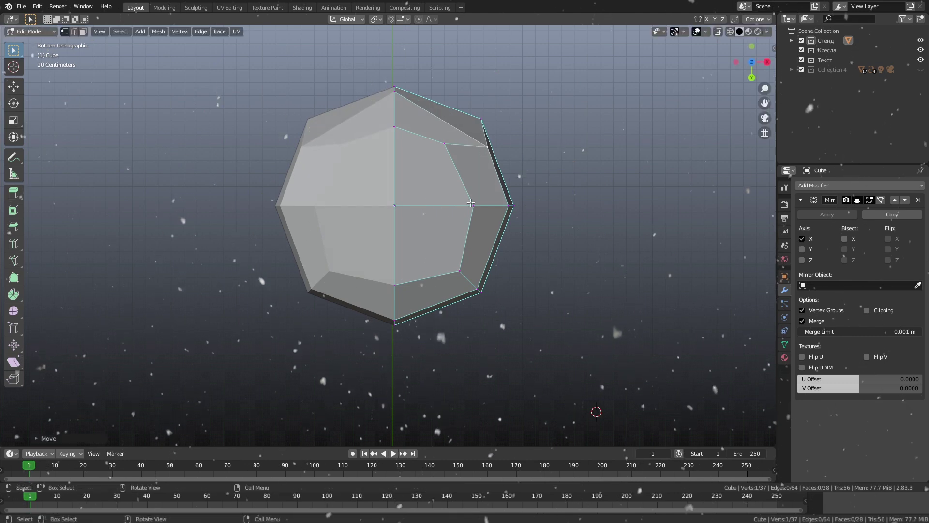
pyautogui.press('g')
pyautogui.click(422, 209)
# - Extrude the legs and add a Subdivision Surface modifier to the body
pyautogui.moveTo(422, 208); pyautogui.dragTo(489, 333, button='middle')
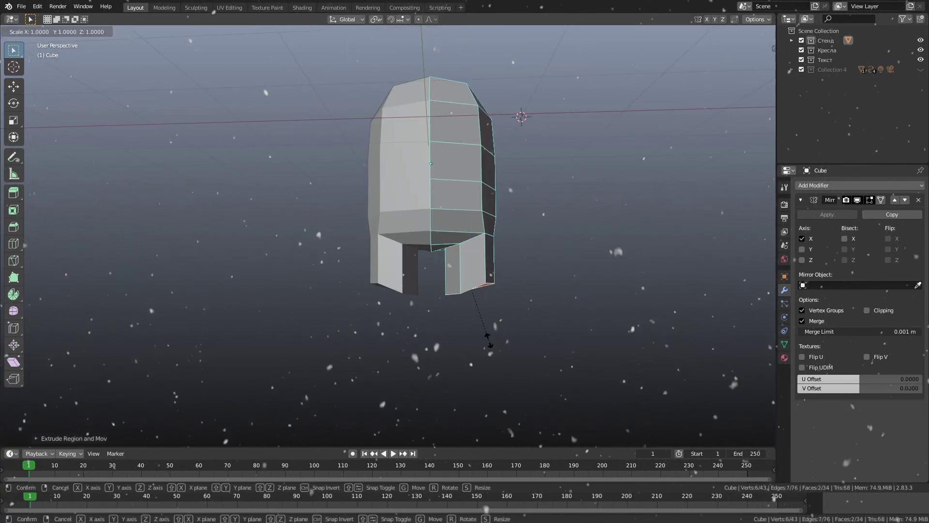
pyautogui.click(489, 339)
pyautogui.moveTo(488, 339); pyautogui.dragTo(532, 310, button='middle')
pyautogui.click(859, 185)
pyautogui.click(749, 313)
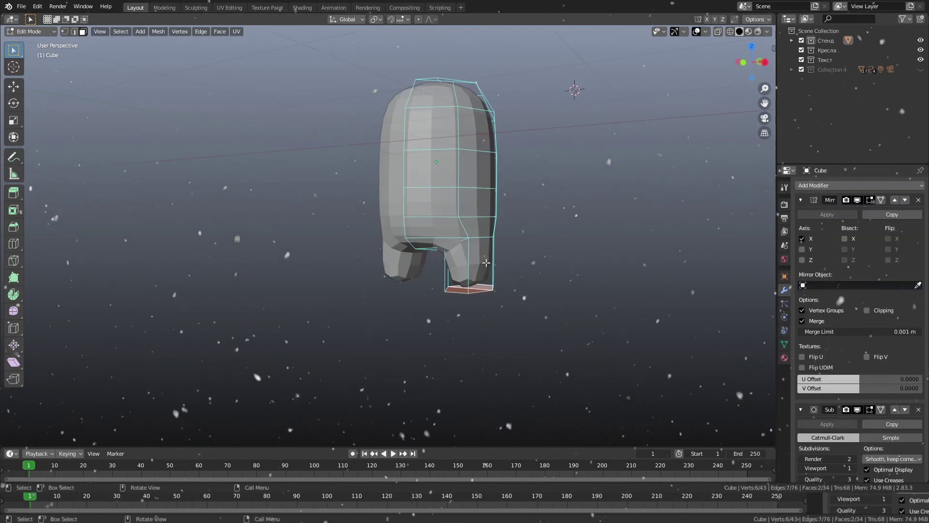
pyautogui.moveTo(483, 283); pyautogui.dragTo(577, 242, button='middle')
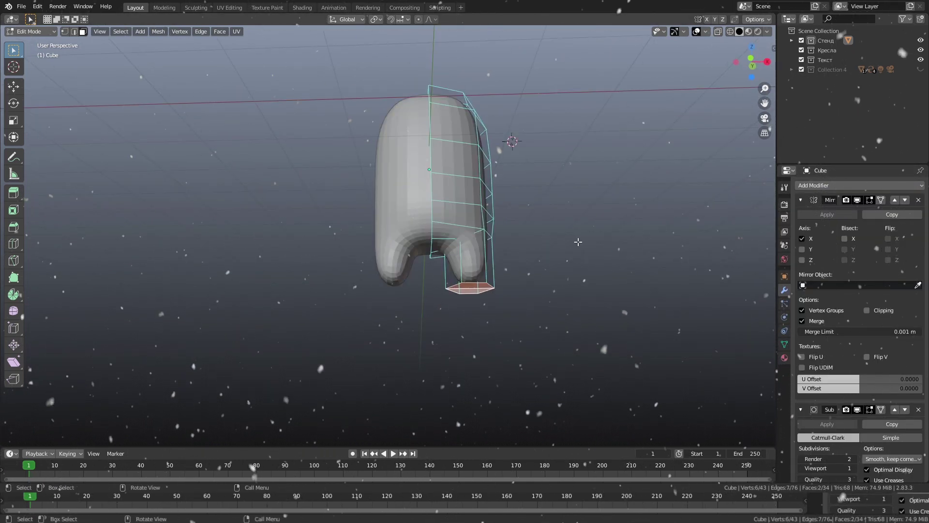
pyautogui.click(545, 268)
pyautogui.moveTo(545, 268)
pyautogui.mouseDown(button='middle')
pyautogui.moveTo(476, 281)
pyautogui.moveTo(572, 259)
pyautogui.mouseUp(button='middle')
# - Select the ring of lower leg faces, then undo that selection
pyautogui.moveTo(571, 258); pyautogui.dragTo(427, 342)
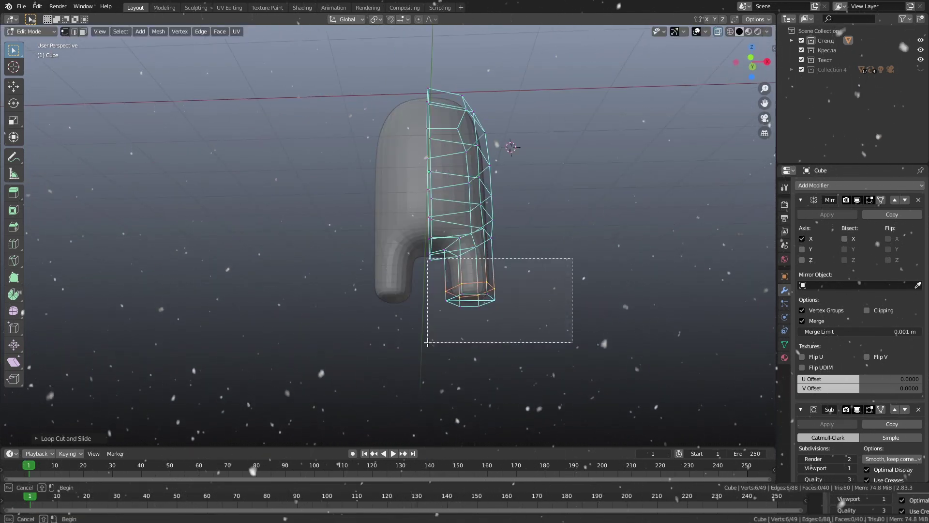
pyautogui.moveTo(427, 342); pyautogui.dragTo(527, 282, button='middle')
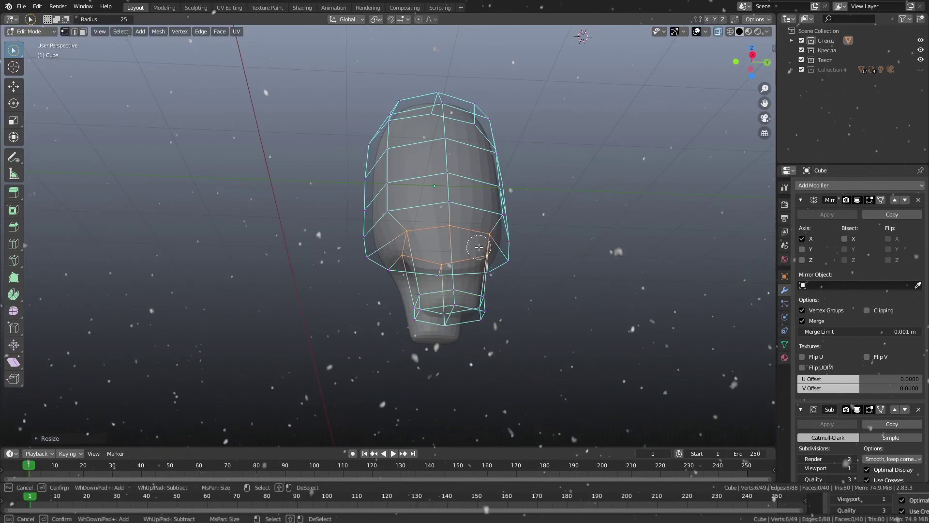
pyautogui.moveTo(478, 247); pyautogui.dragTo(486, 220, button='middle')
pyautogui.press('Escape')
pyautogui.hotkey('ctrl', 'z')
pyautogui.moveTo(498, 334)
pyautogui.mouseDown(button='middle')
pyautogui.moveTo(564, 245)
pyautogui.moveTo(513, 158)
pyautogui.mouseUp(button='middle')
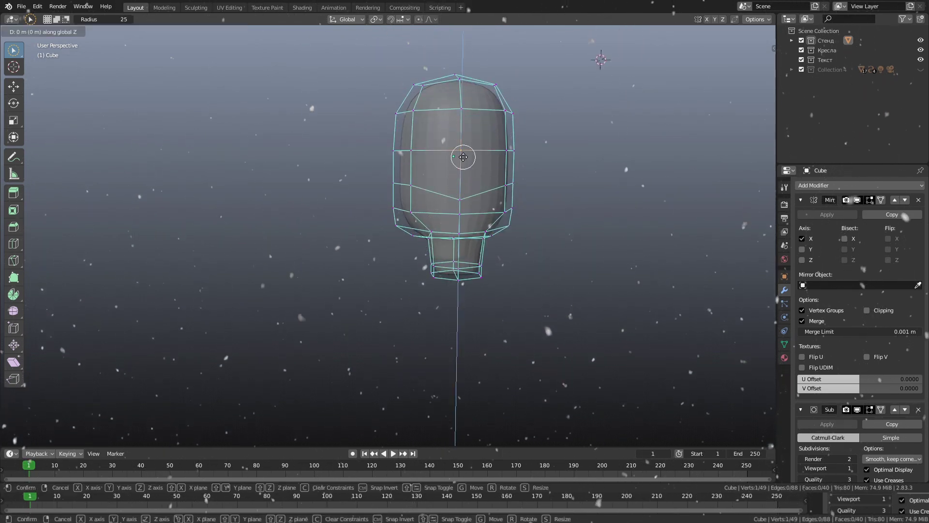
pyautogui.moveTo(507, 172); pyautogui.dragTo(560, 180, button='middle')
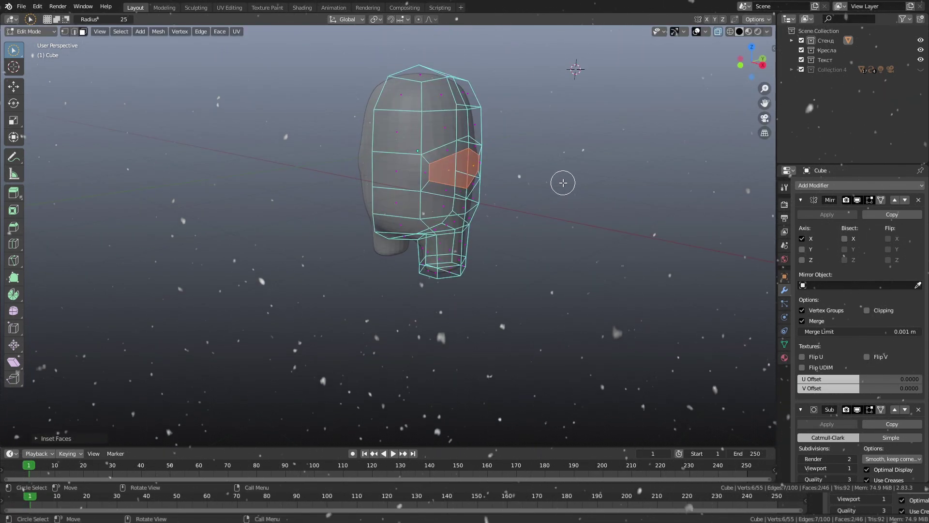
# - Extrude a side face of the head outward into an arm
pyautogui.press('e')
pyautogui.click(659, 207)
pyautogui.moveTo(659, 207)
pyautogui.mouseDown(button='middle')
pyautogui.moveTo(603, 201)
pyautogui.moveTo(535, 222)
pyautogui.moveTo(508, 243)
pyautogui.moveTo(614, 187)
pyautogui.moveTo(577, 188)
pyautogui.moveTo(596, 195)
pyautogui.moveTo(587, 142)
pyautogui.moveTo(484, 107)
pyautogui.mouseUp(button='middle')
pyautogui.press('s')
pyautogui.press('x')
pyautogui.press('y')
pyautogui.press('Escape')
pyautogui.hotkey('ctrl', 'z')
# - Inset a face on top of the head and extrude it twice into a horn
pyautogui.click(455, 94)
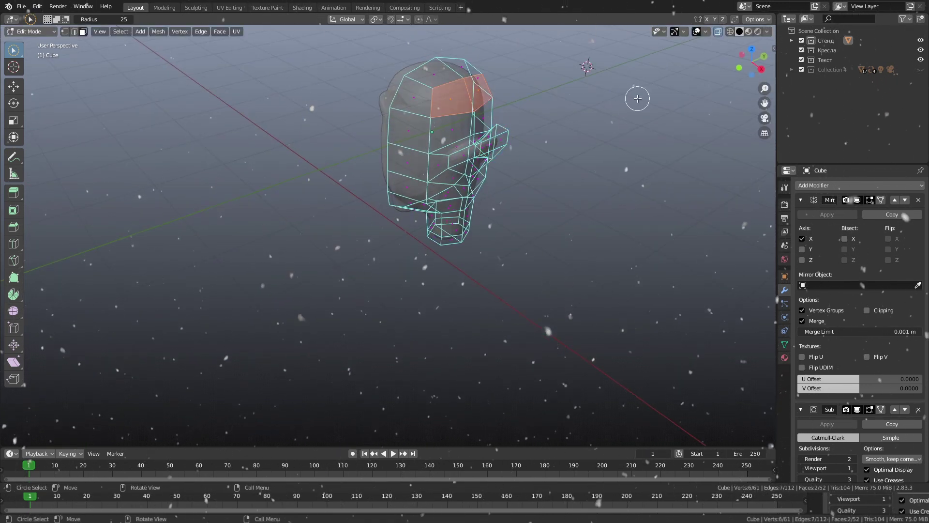
pyautogui.press('i')
pyautogui.click(539, 99)
pyautogui.press('e')
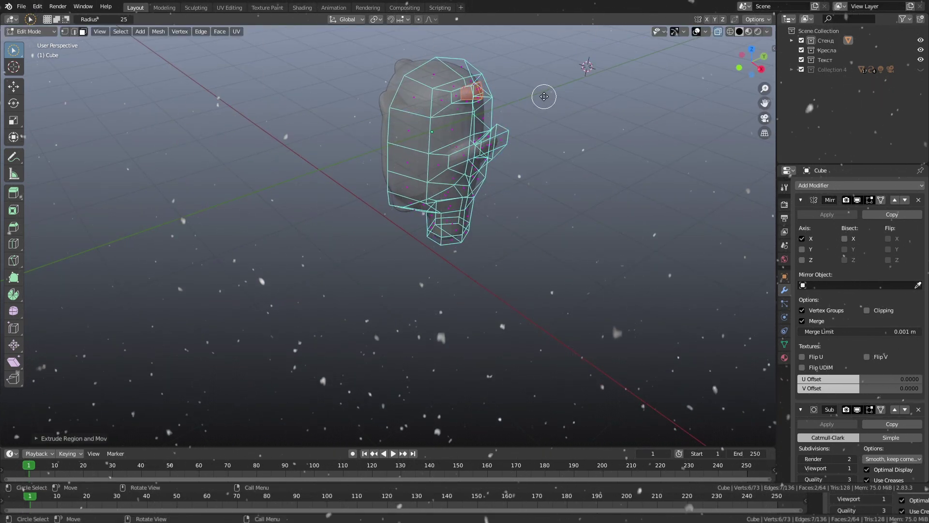
pyautogui.scroll(3, 538, 56)
pyautogui.press('e')
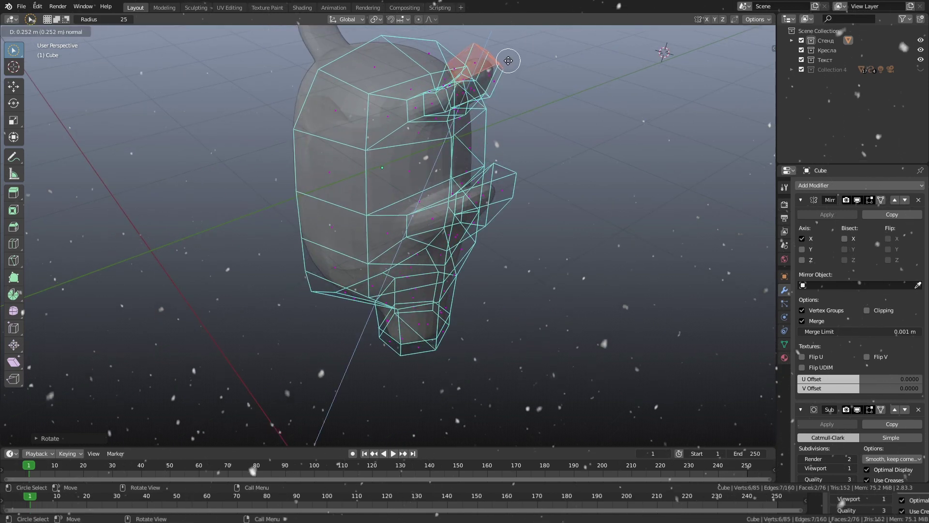
pyautogui.moveTo(574, 106); pyautogui.dragTo(263, 120, button='middle')
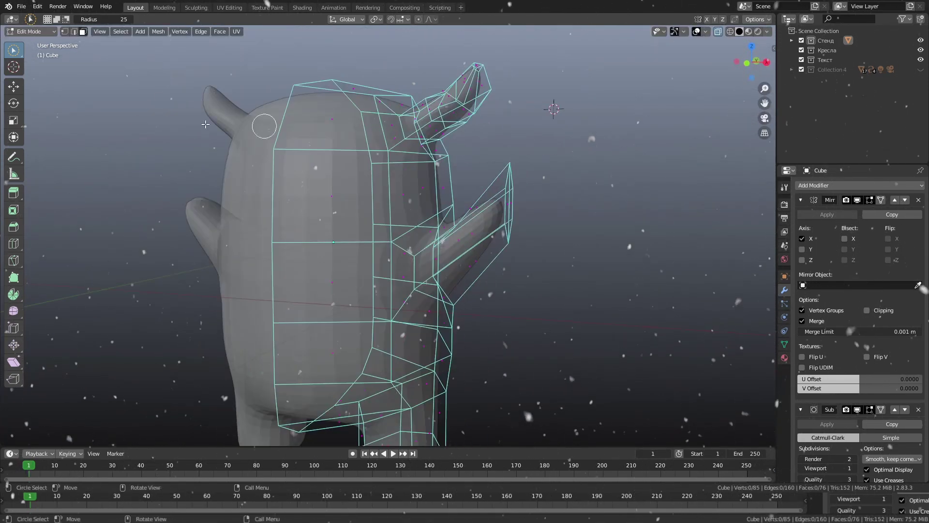
# - Move the horn-base edge loop and show mirrored edits on the cage
pyautogui.keyDown('alt'); pyautogui.click(438, 118); pyautogui.keyUp('alt')
pyautogui.moveTo(437, 118)
pyautogui.mouseDown(button='middle')
pyautogui.moveTo(497, 141)
pyautogui.moveTo(401, 71)
pyautogui.moveTo(510, 61)
pyautogui.moveTo(543, 162)
pyautogui.mouseUp(button='middle')
pyautogui.press('g')
pyautogui.click(474, 113)
pyautogui.hotkey('alt', 'a')
pyautogui.press('c')
pyautogui.click(477, 68)
pyautogui.click(497, 108)
pyautogui.scroll(-5, 557, 169)
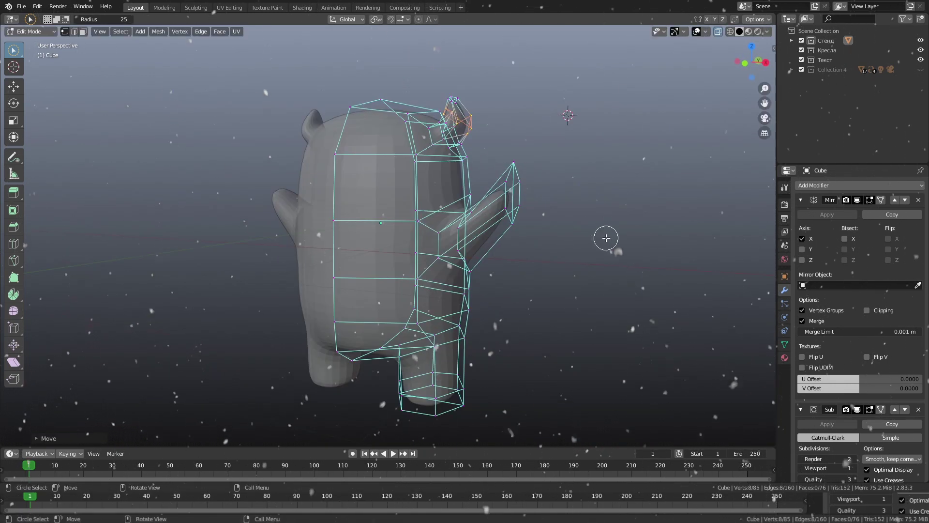
pyautogui.click(878, 199)
# - Inset a front face for the eye and flatten it along Y
pyautogui.moveTo(435, 155); pyautogui.dragTo(396, 149, button='middle')
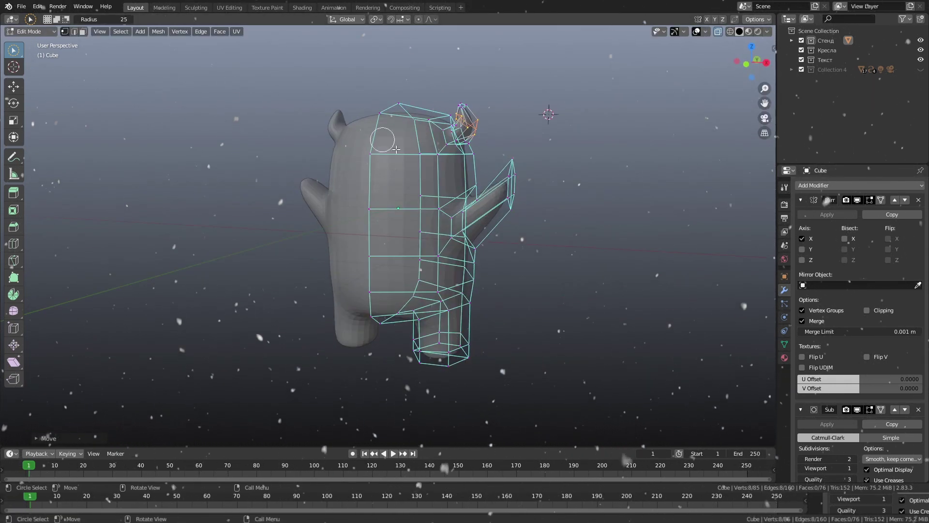
pyautogui.click(417, 185)
pyautogui.press('i')
pyautogui.click(517, 168)
pyautogui.press('s')
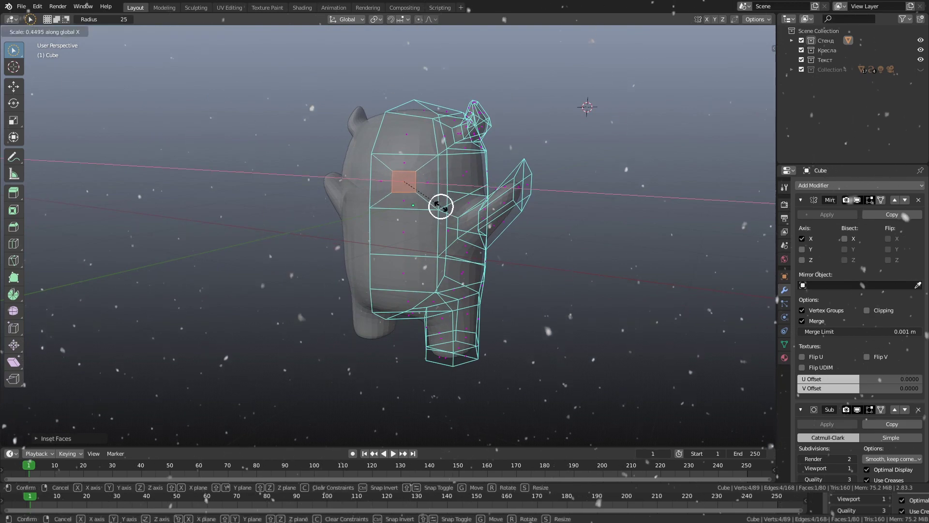
pyautogui.moveTo(441, 206)
pyautogui.mouseDown(button='middle')
pyautogui.moveTo(471, 160)
pyautogui.moveTo(472, 121)
pyautogui.moveTo(477, 137)
pyautogui.moveTo(455, 159)
pyautogui.moveTo(469, 189)
pyautogui.moveTo(595, 160)
pyautogui.mouseUp(button='middle')
pyautogui.press('y')
pyautogui.press('r')
pyautogui.click(459, 172)
# - Move and shrink the eye socket, then apply the Mirror modifier in Object Mode
pyautogui.press('g')
pyautogui.click(458, 160)
pyautogui.press('s')
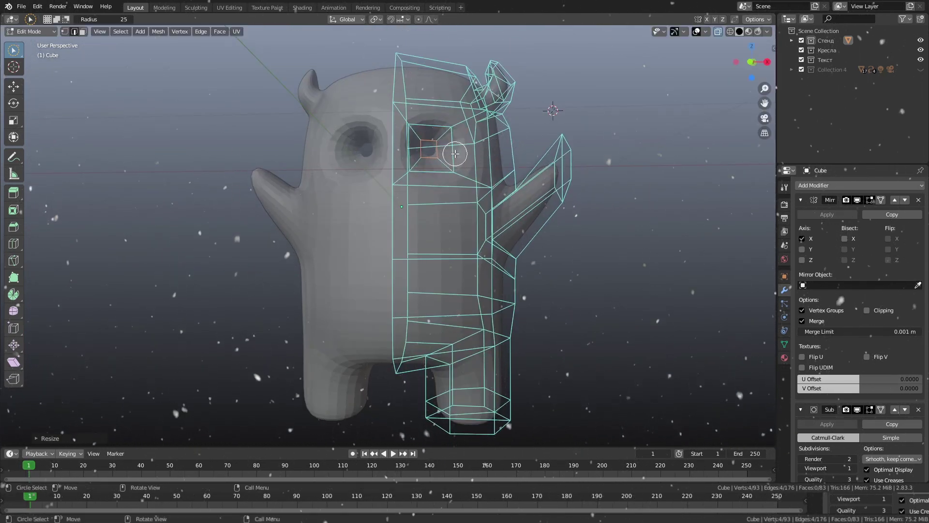
pyautogui.click(467, 156)
pyautogui.moveTo(466, 156)
pyautogui.mouseDown(button='middle')
pyautogui.moveTo(618, 255)
pyautogui.moveTo(594, 246)
pyautogui.mouseUp(button='middle')
pyautogui.moveTo(597, 283)
pyautogui.mouseDown(button='middle')
pyautogui.moveTo(575, 294)
pyautogui.moveTo(584, 262)
pyautogui.mouseUp(button='middle')
pyautogui.press('Tab')
pyautogui.click(801, 200)
pyautogui.click(800, 217)
# - Apply the Subdivision modifier and add a UV sphere for an eyeball
pyautogui.click(818, 247)
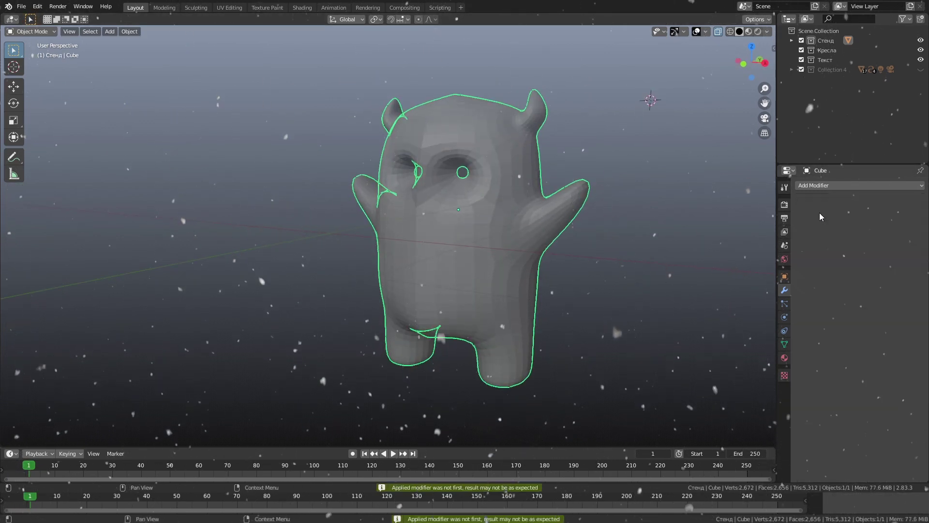
pyautogui.moveTo(702, 271); pyautogui.dragTo(631, 331, button='middle')
pyautogui.click(109, 31)
pyautogui.click(203, 73)
pyautogui.moveTo(581, 242); pyautogui.dragTo(658, 222, button='middle')
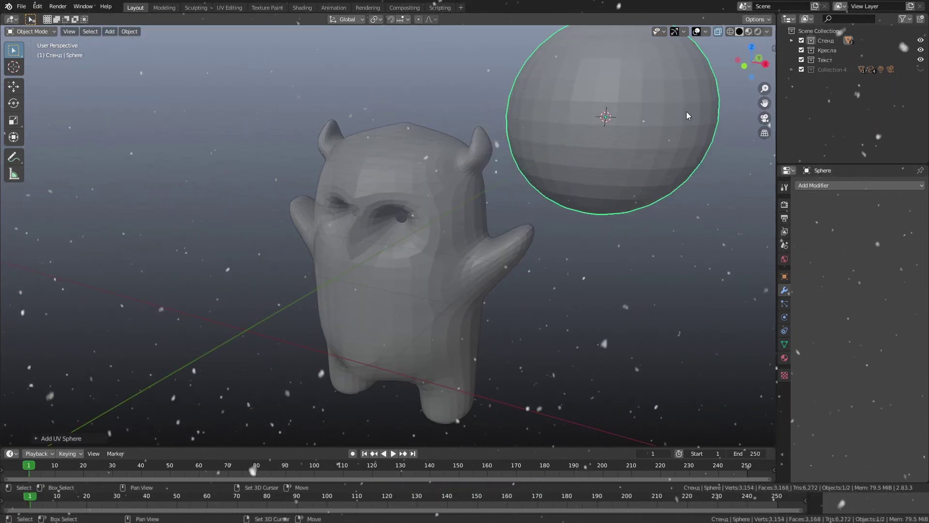
# - Shrink the sphere into the eye socket and duplicate it for the second eye
pyautogui.press('s')
pyautogui.press('Return')
pyautogui.press('KP_1')
pyautogui.press('g')
pyautogui.click(521, 198)
pyautogui.moveTo(522, 198)
pyautogui.mouseDown(button='middle')
pyautogui.moveTo(422, 174)
pyautogui.moveTo(379, 239)
pyautogui.moveTo(391, 171)
pyautogui.mouseUp(button='middle')
pyautogui.moveTo(380, 194); pyautogui.dragTo(374, 190)
pyautogui.rightClick(374, 190)
pyautogui.moveTo(374, 190)
pyautogui.mouseDown(button='middle')
pyautogui.moveTo(394, 209)
pyautogui.moveTo(487, 241)
pyautogui.mouseUp(button='middle')
pyautogui.moveTo(387, 194)
pyautogui.mouseDown(button='middle')
pyautogui.moveTo(435, 241)
pyautogui.moveTo(435, 208)
pyautogui.moveTo(442, 289)
pyautogui.moveTo(341, 215)
pyautogui.moveTo(402, 289)
pyautogui.mouseUp(button='middle')
pyautogui.hotkey('shift', 'd')
pyautogui.rightClick(434, 209)
# - Edit the body mesh, painting a vertex selection and scaling it
pyautogui.click(402, 290)
pyautogui.press('Tab')
pyautogui.press('c')
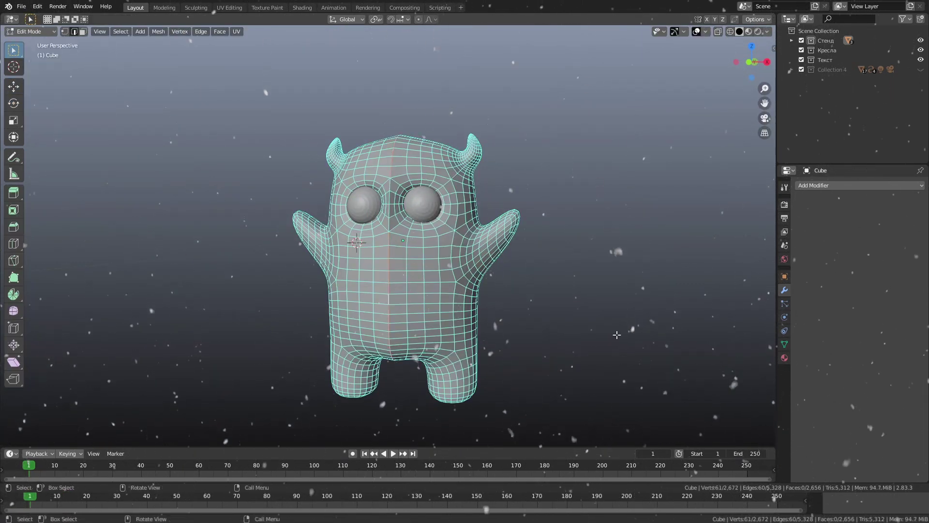
pyautogui.moveTo(616, 334); pyautogui.dragTo(643, 218, button='middle')
pyautogui.press('s')
pyautogui.click(696, 303)
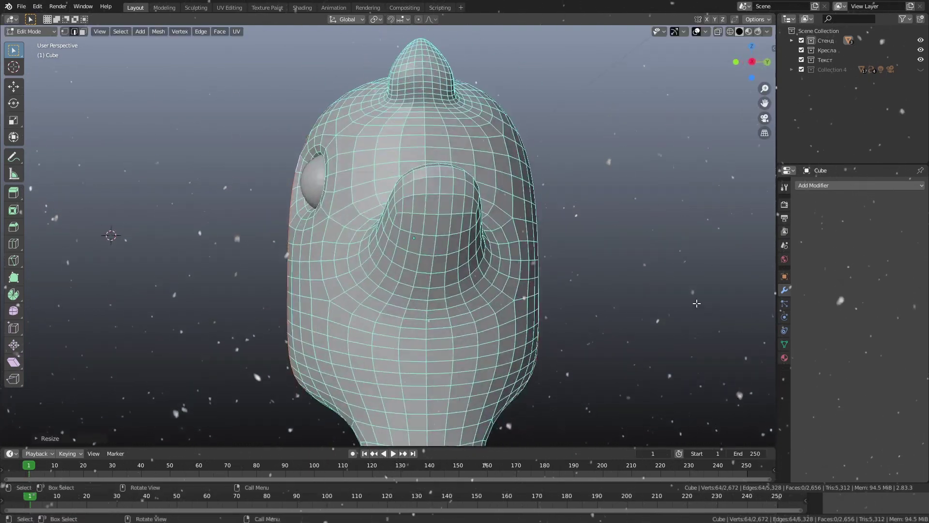
pyautogui.moveTo(696, 303); pyautogui.dragTo(535, 318, button='middle')
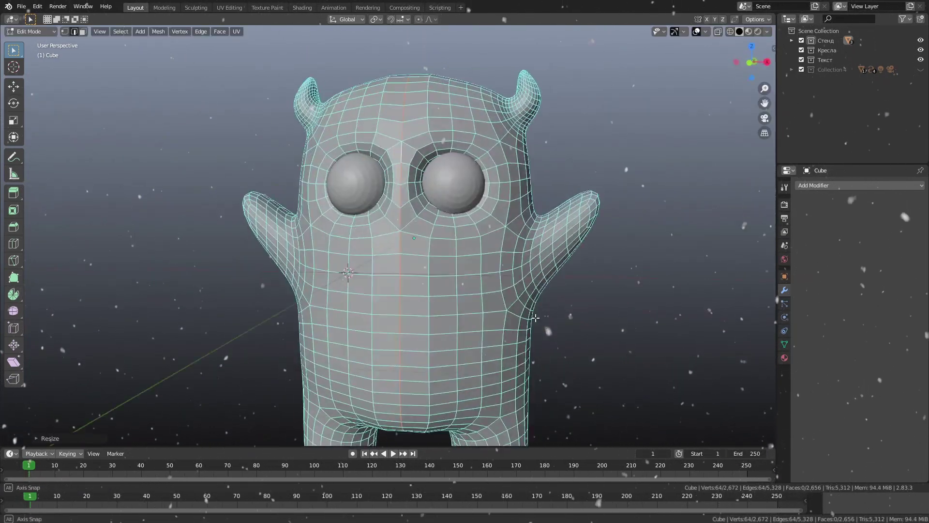
pyautogui.scroll(-2, 535, 318)
pyautogui.moveTo(535, 318); pyautogui.dragTo(423, 289, button='middle')
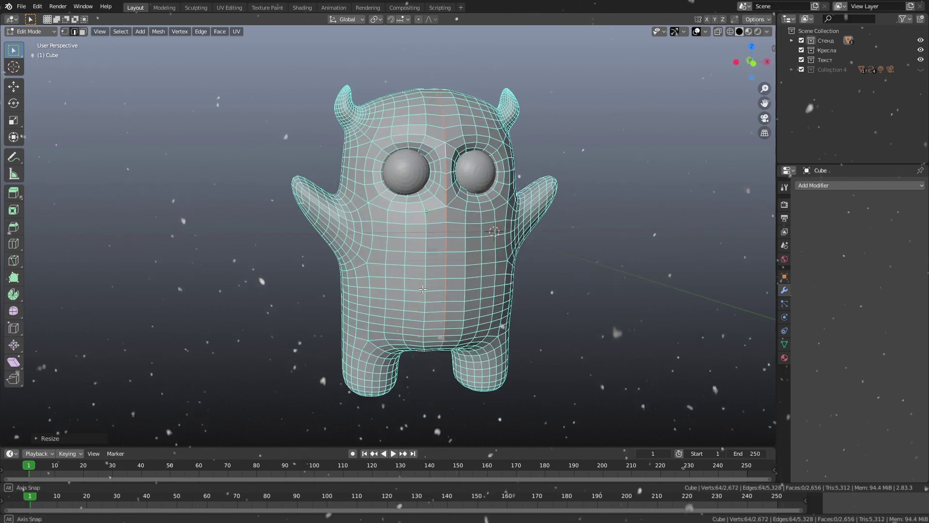
# - Select the faces below the eyes and begin the knife cut for the mouth
pyautogui.moveTo(413, 268); pyautogui.dragTo(464, 275)
pyautogui.moveTo(465, 276); pyautogui.dragTo(552, 277, button='middle')
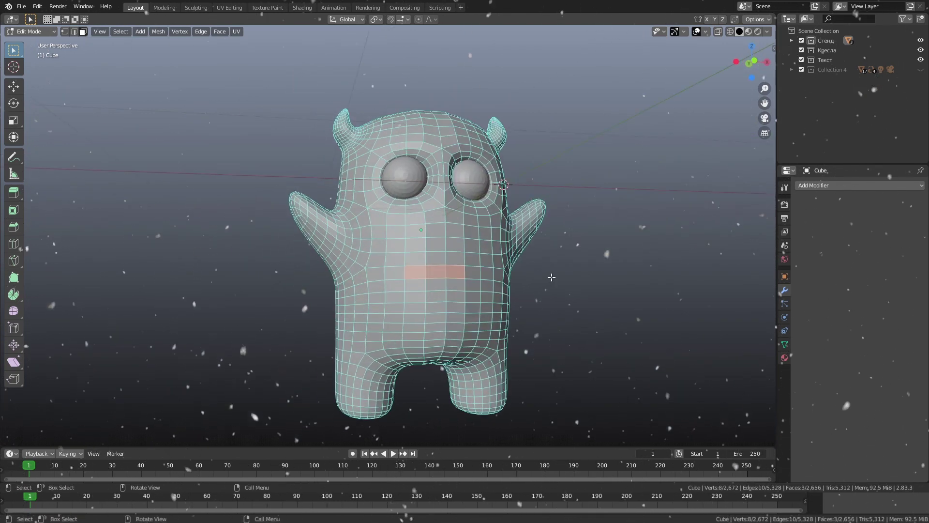
pyautogui.click(14, 260)
pyautogui.scroll(3, 688, 347)
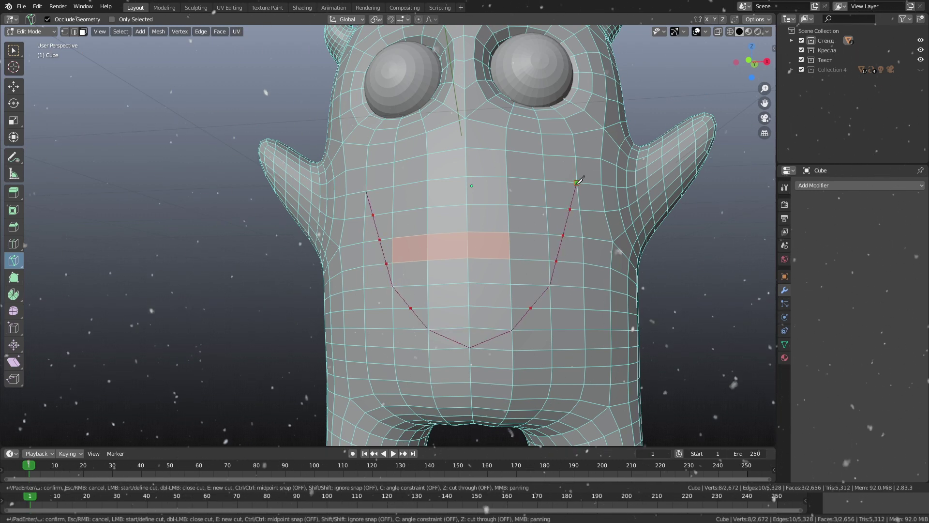
# - Finish the knife cut and delete the faces inside the smile outline to open a mouth hole
pyautogui.press('Return')
pyautogui.press('c')
pyautogui.press('Return')
pyautogui.press('x')
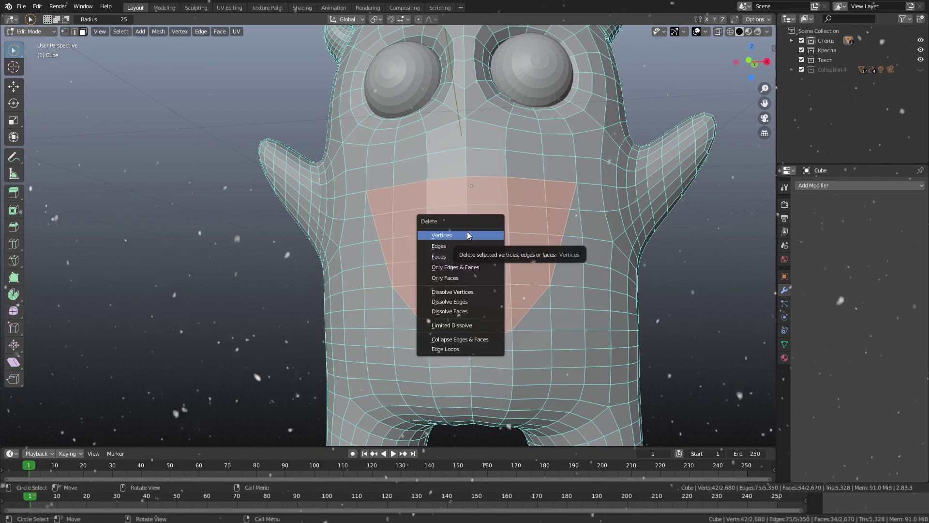
pyautogui.click(466, 231)
pyautogui.moveTo(467, 232)
pyautogui.mouseDown(button='middle')
pyautogui.moveTo(527, 305)
pyautogui.moveTo(664, 269)
pyautogui.mouseUp(button='middle')
pyautogui.scroll(-5, 527, 305)
pyautogui.press('KP_1')
# - Box-select the left half of the monster in front view and delete it
pyautogui.click(31, 32)
pyautogui.press('Escape')
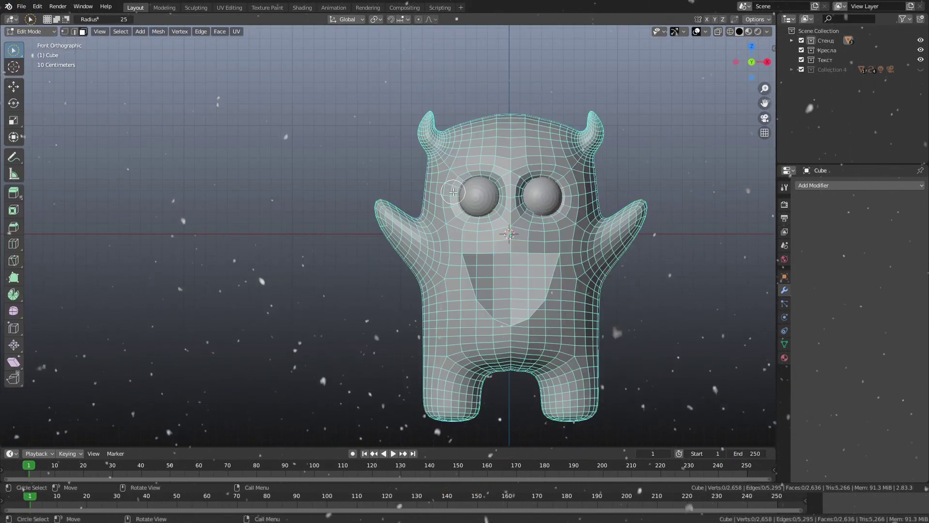
pyautogui.moveTo(13, 50); pyautogui.dragTo(44, 63)
pyautogui.moveTo(269, 62); pyautogui.dragTo(498, 446)
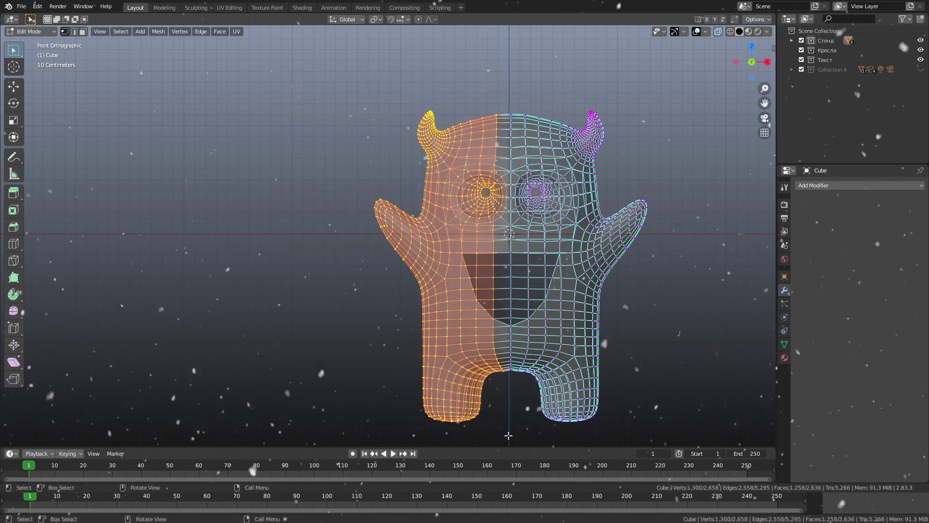
pyautogui.press('x')
# - Add a Mirror modifier to the half body
pyautogui.click(860, 185)
pyautogui.click(732, 347)
pyautogui.scroll(5, 533, 217)
pyautogui.moveTo(533, 217); pyautogui.dragTo(486, 252, button='middle')
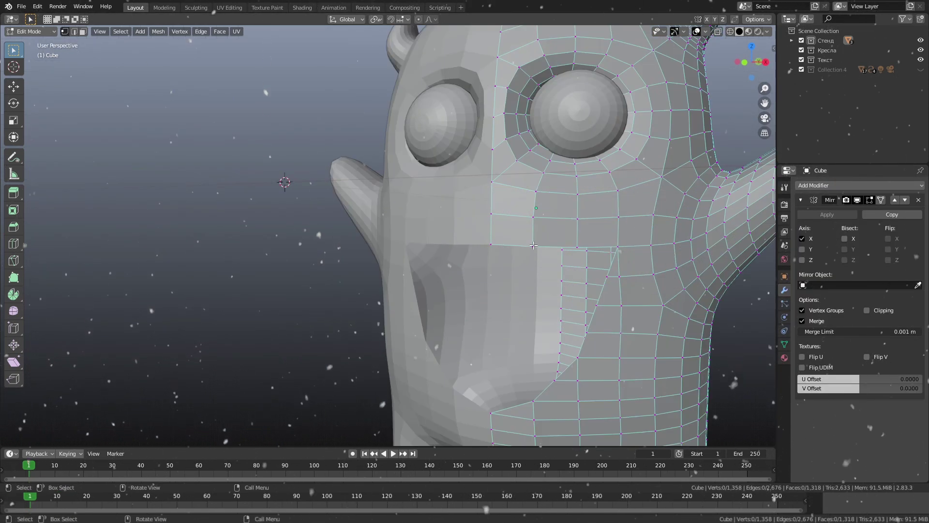
# - Move a vertex at the mouth edge while inspecting the face from several angles
pyautogui.click(485, 251)
pyautogui.press('g')
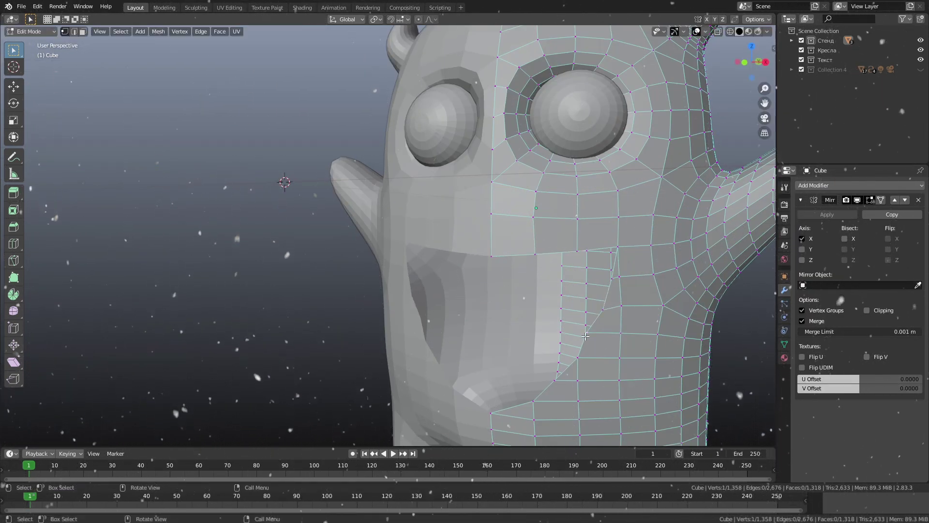
pyautogui.scroll(-4, 586, 335)
pyautogui.moveTo(585, 336)
pyautogui.mouseDown(button='middle')
pyautogui.moveTo(609, 279)
pyautogui.moveTo(586, 310)
pyautogui.moveTo(557, 242)
pyautogui.mouseUp(button='middle')
pyautogui.scroll(3, 608, 279)
pyautogui.scroll(-3, 591, 321)
pyautogui.scroll(3, 533, 229)
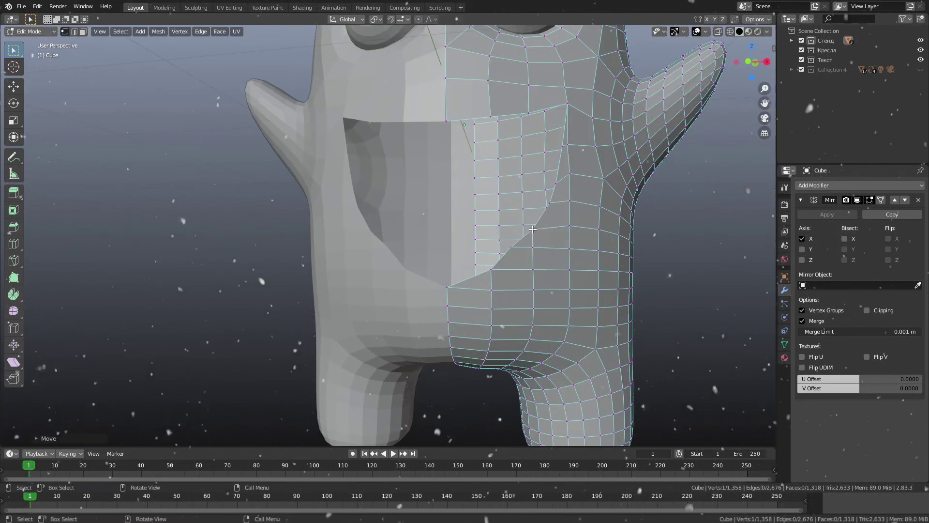
pyautogui.scroll(-2, 631, 194)
pyautogui.moveTo(631, 194)
pyautogui.mouseDown(button='middle')
pyautogui.moveTo(424, 241)
pyautogui.moveTo(23, 73)
pyautogui.mouseUp(button='middle')
pyautogui.scroll(2, 424, 241)
# - Smooth the body with level-1 subdivision and enable Mirror clipping to hold centre vertices
pyautogui.hotkey('ctrl', '1')
pyautogui.press('2')
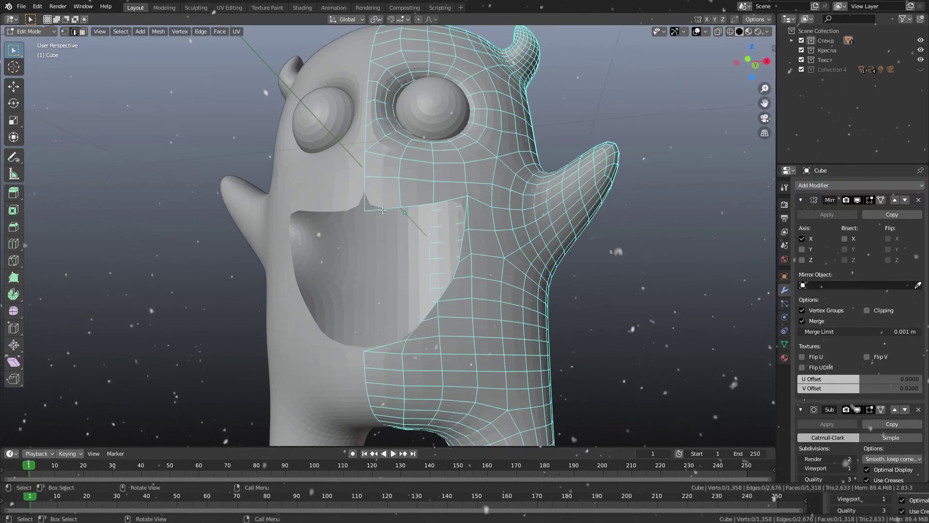
pyautogui.moveTo(382, 209); pyautogui.dragTo(533, 290, button='middle')
pyautogui.scroll(-1, 849, 455)
pyautogui.scroll(1, 826, 223)
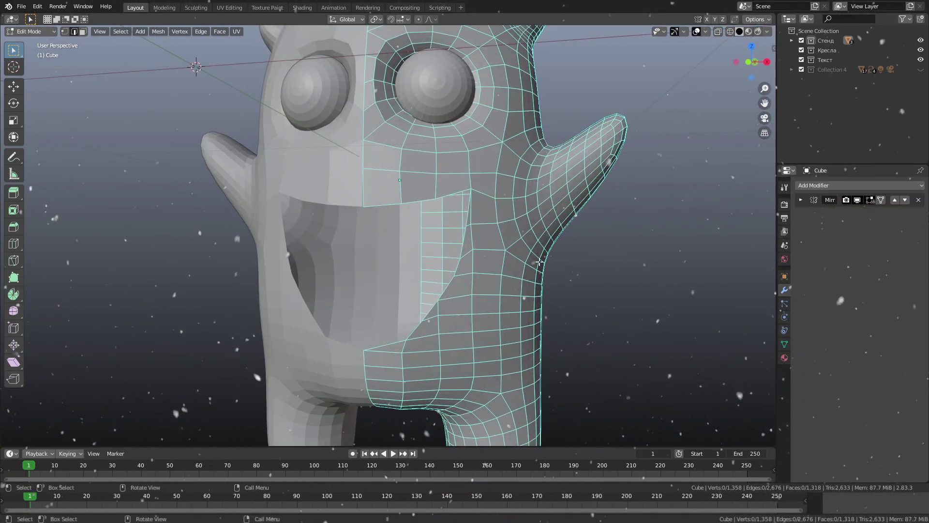
pyautogui.scroll(3, 436, 242)
pyautogui.press('1')
pyautogui.click(866, 310)
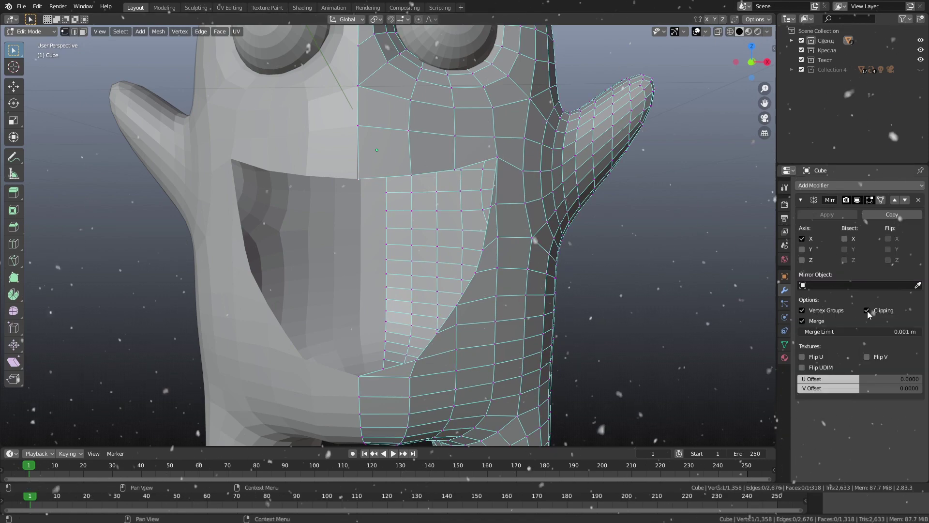
pyautogui.click(406, 197)
# - Select the mouth rim edge and extrude it inward into a cavity
pyautogui.moveTo(406, 196); pyautogui.dragTo(466, 162, button='middle')
pyautogui.keyDown('shift'); pyautogui.click(466, 161); pyautogui.keyUp('shift')
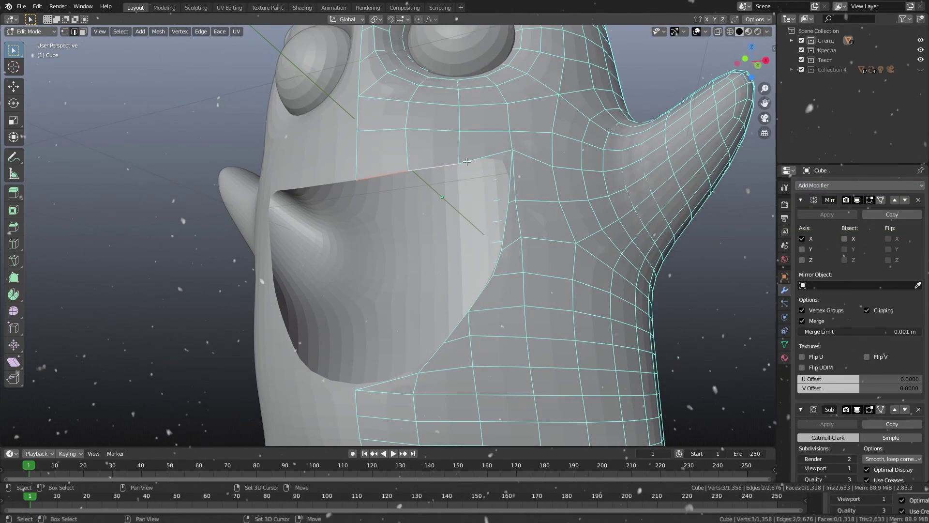
pyautogui.moveTo(555, 354); pyautogui.dragTo(484, 315, button='middle')
pyautogui.press('e')
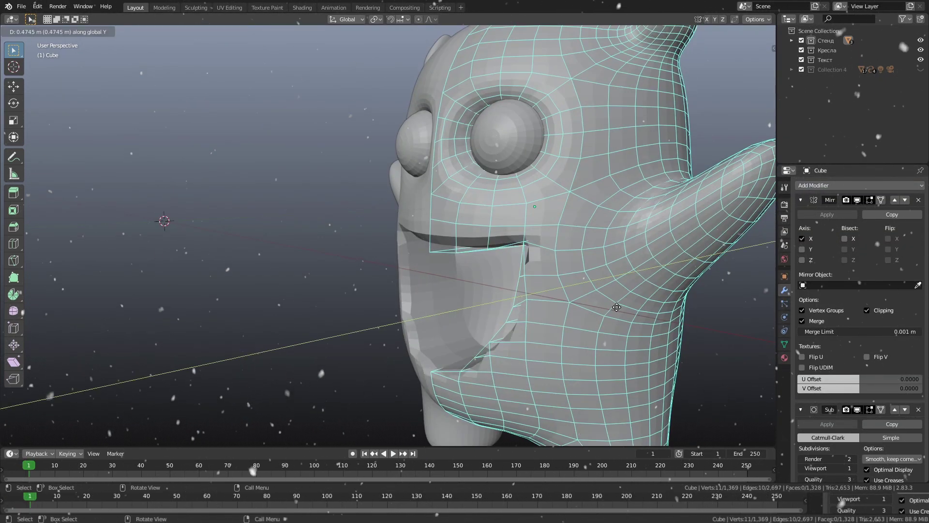
pyautogui.click(394, 322)
pyautogui.moveTo(394, 322); pyautogui.dragTo(587, 312, button='middle')
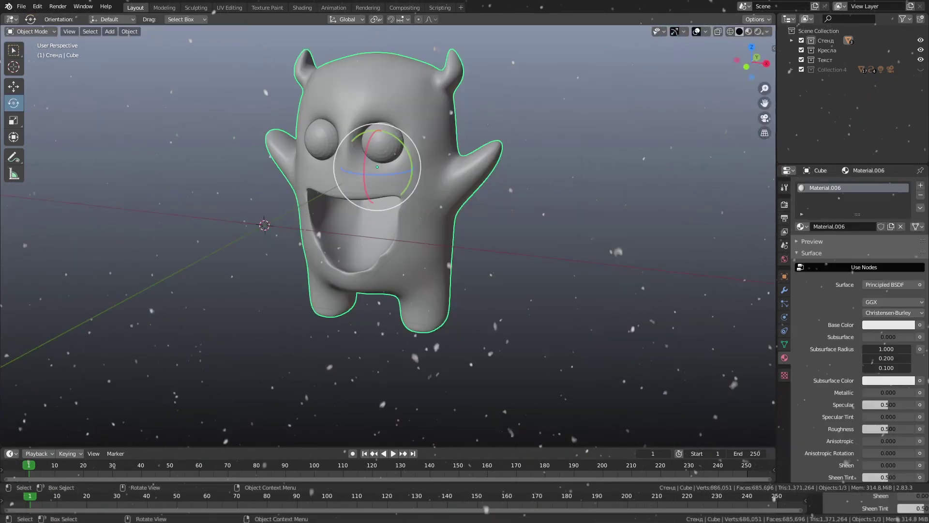
# - Narrow the cone, point it downward and shrink it into a tooth shape
pyautogui.moveTo(360, 337); pyautogui.dragTo(245, 292)
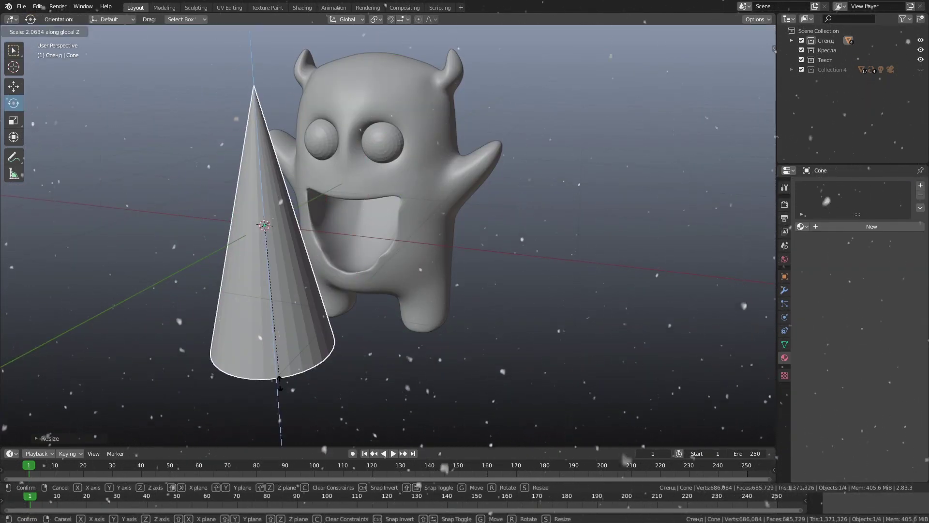
pyautogui.click(245, 292)
pyautogui.press('Tab')
pyautogui.press('Tab')
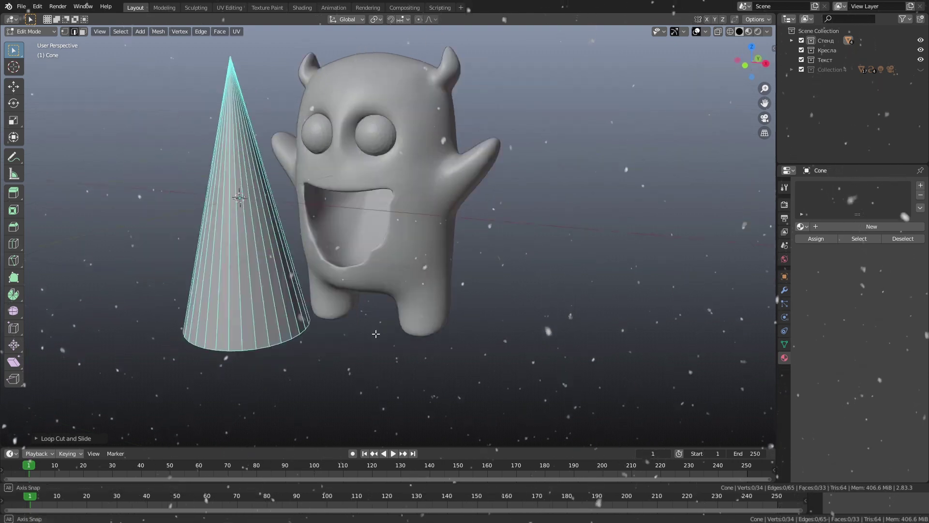
pyautogui.moveTo(265, 273); pyautogui.dragTo(388, 250, button='middle')
pyautogui.moveTo(389, 250); pyautogui.dragTo(352, 166)
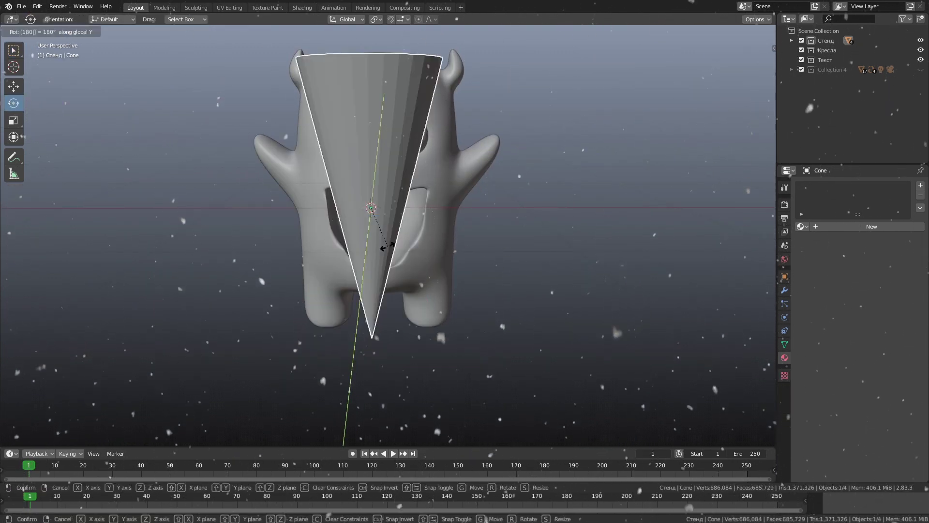
pyautogui.press('s')
pyautogui.click(380, 217)
# - Position and rotate the cone as a tooth inside the monster's mouth
pyautogui.moveTo(380, 218); pyautogui.dragTo(368, 207, button='middle')
pyautogui.moveTo(675, 164); pyautogui.dragTo(705, 32, button='middle')
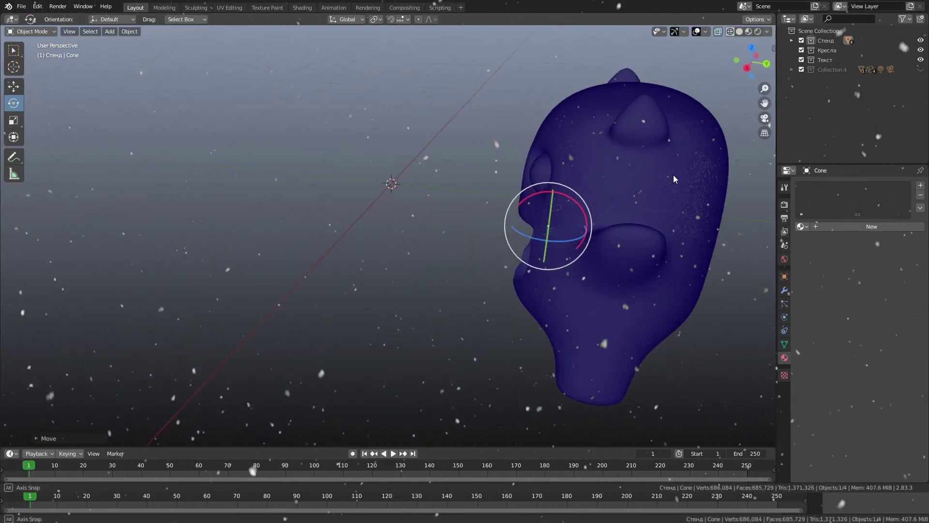
pyautogui.moveTo(625, 212); pyautogui.dragTo(716, 58, button='middle')
pyautogui.click(740, 32)
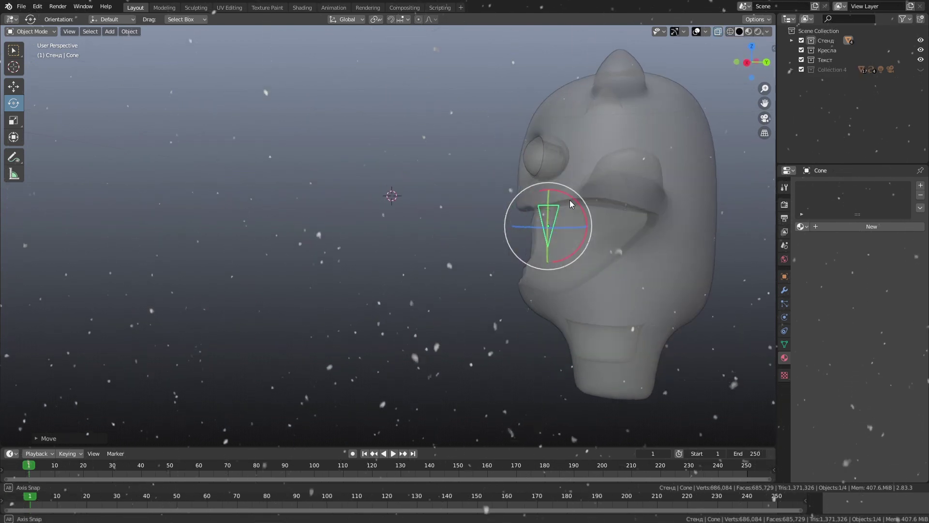
pyautogui.press('g')
pyautogui.moveTo(570, 199)
pyautogui.mouseDown(button='middle')
pyautogui.moveTo(675, 233)
pyautogui.moveTo(631, 237)
pyautogui.moveTo(675, 230)
pyautogui.moveTo(655, 149)
pyautogui.moveTo(689, 208)
pyautogui.mouseUp(button='middle')
pyautogui.click(669, 228)
pyautogui.press('r')
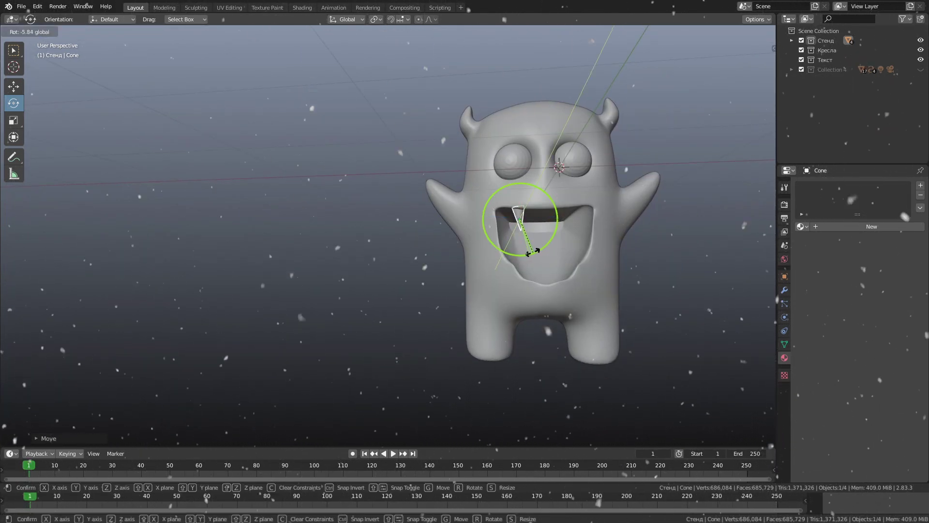
pyautogui.click(696, 218)
# - Duplicate the tooth several times along X into a row across the mouth
pyautogui.hotkey('shift', 'd')
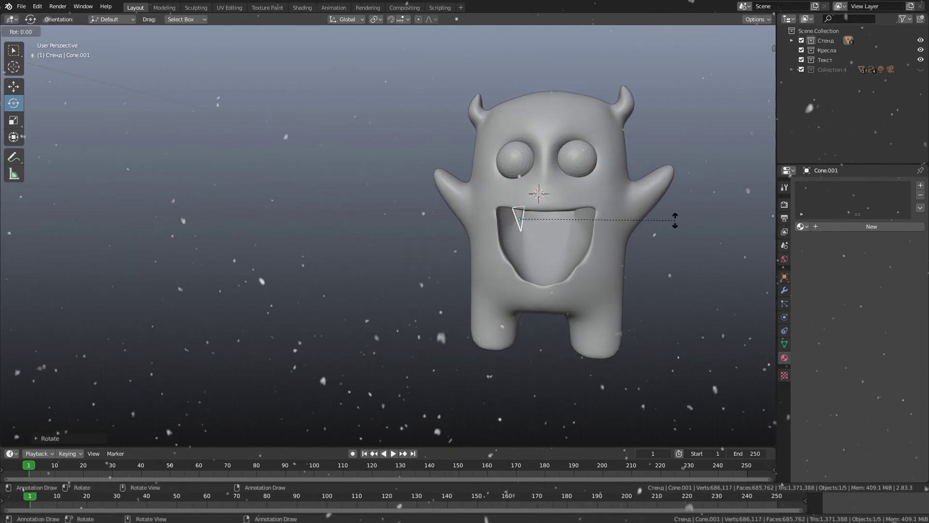
pyautogui.rightClick(674, 219)
pyautogui.moveTo(675, 219)
pyautogui.mouseDown(button='middle')
pyautogui.moveTo(694, 248)
pyautogui.moveTo(686, 199)
pyautogui.mouseUp(button='middle')
pyautogui.hotkey('shift', 'd')
pyautogui.click(608, 241)
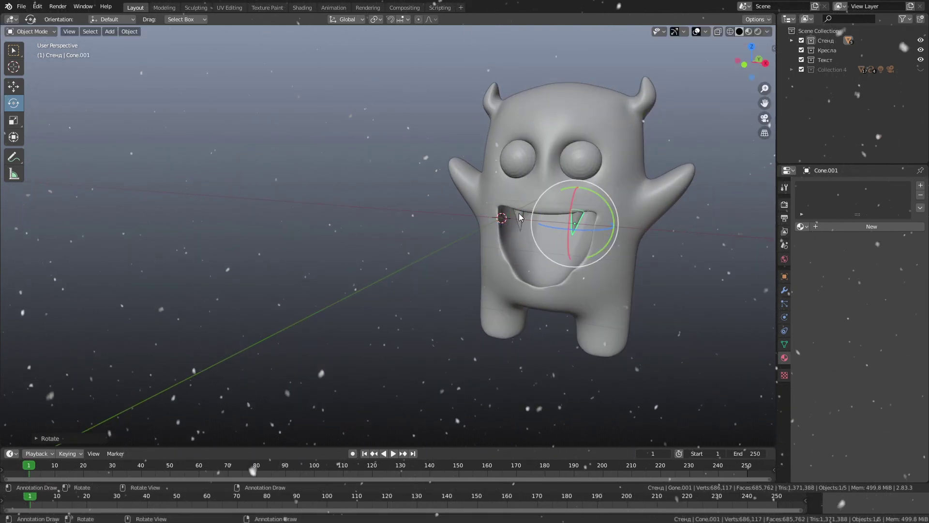
pyautogui.hotkey('shift', 'd')
pyautogui.press('x')
pyautogui.click(561, 220)
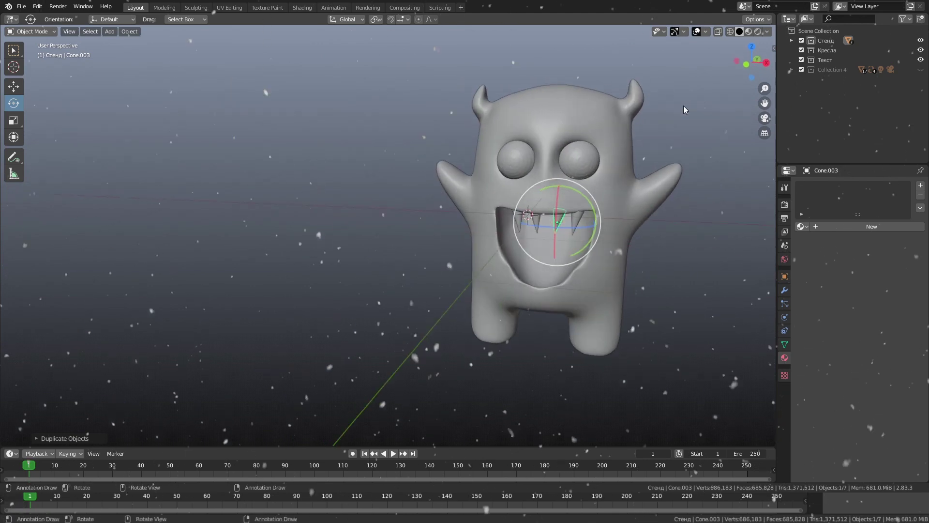
# - Select all the teeth and give them a new peach-coloured material
pyautogui.click(645, 234)
pyautogui.click(872, 226)
pyautogui.click(888, 324)
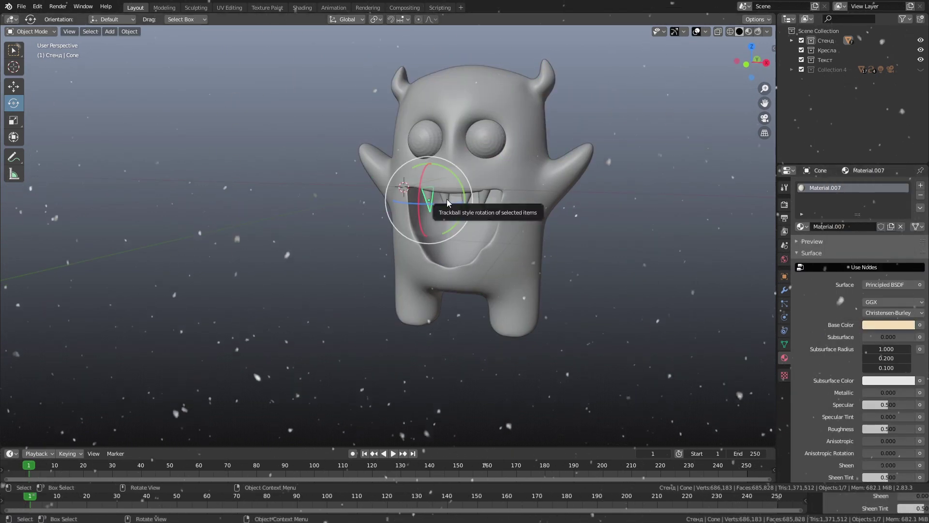
pyautogui.keyDown('shift'); pyautogui.click(464, 201); pyautogui.keyUp('shift')
pyautogui.keyDown('shift'); pyautogui.click(430, 203); pyautogui.keyUp('shift')
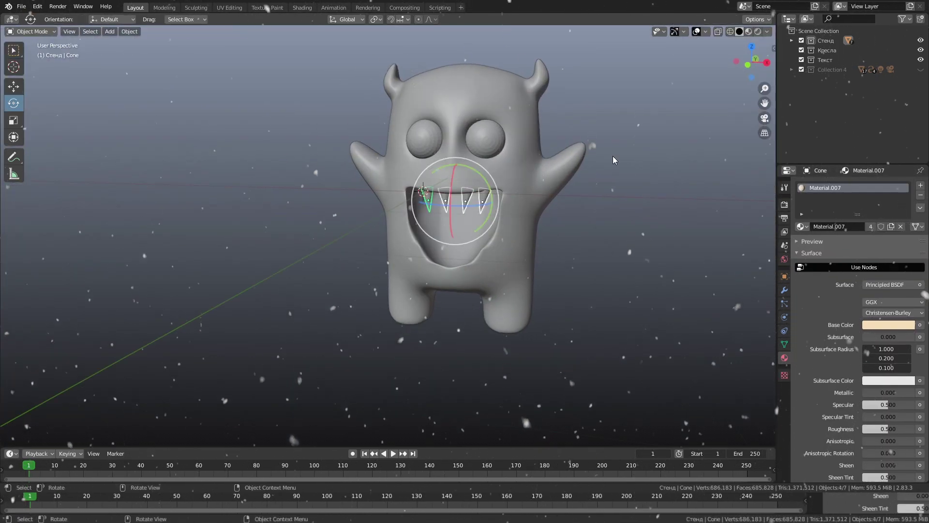
# - Select the right eye sphere and create a new material for it
pyautogui.click(612, 155)
pyautogui.press('Tab')
pyautogui.scroll(3, 510, 86)
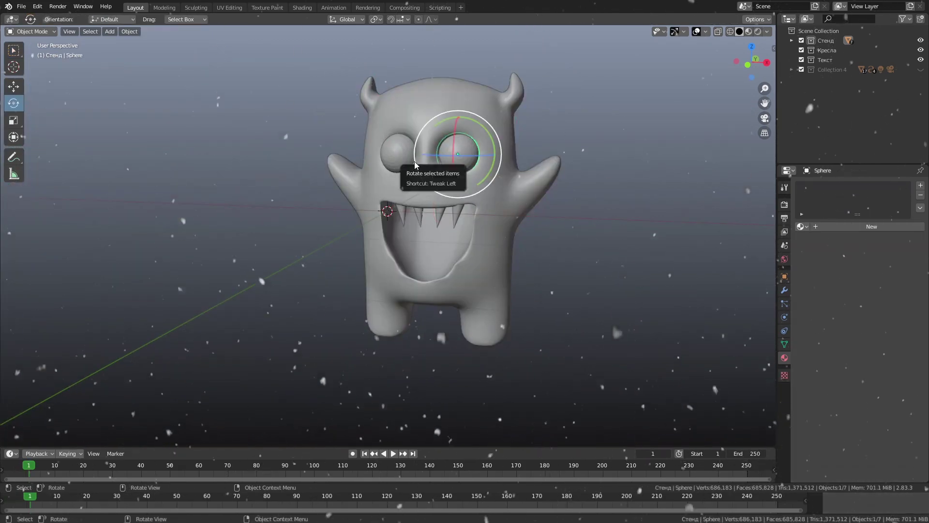
pyautogui.click(872, 226)
pyautogui.click(758, 32)
pyautogui.scroll(3, 457, 130)
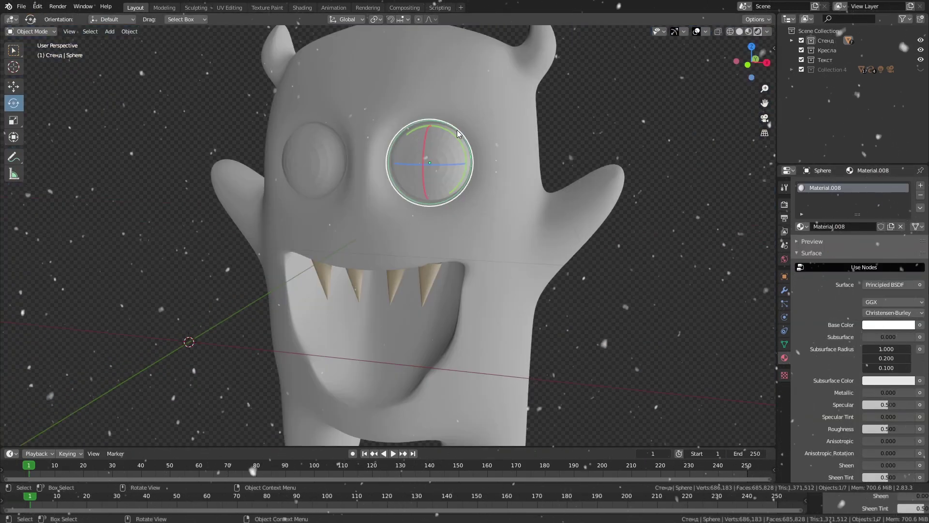
# - Select the eye's centre faces and assign them a second, new material slot
pyautogui.press('Tab')
pyautogui.moveTo(423, 160); pyautogui.dragTo(437, 167)
pyautogui.click(921, 185)
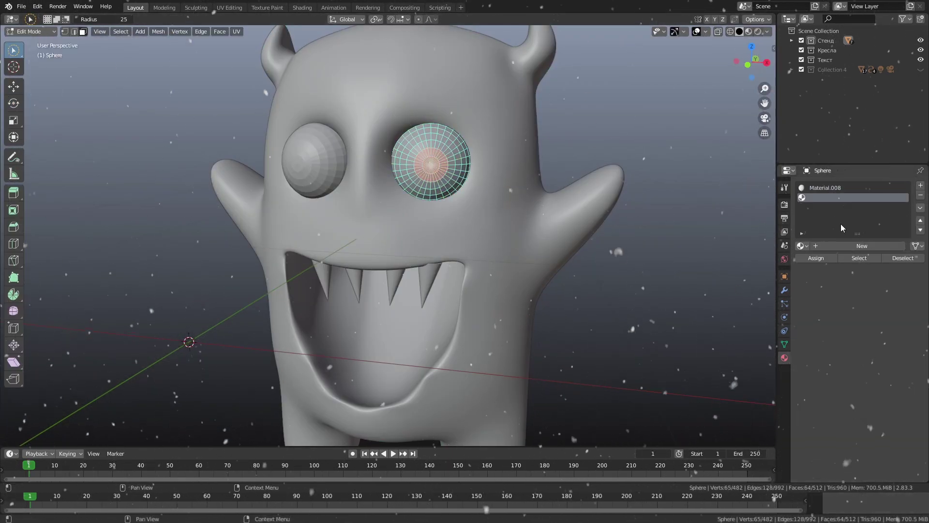
pyautogui.click(823, 246)
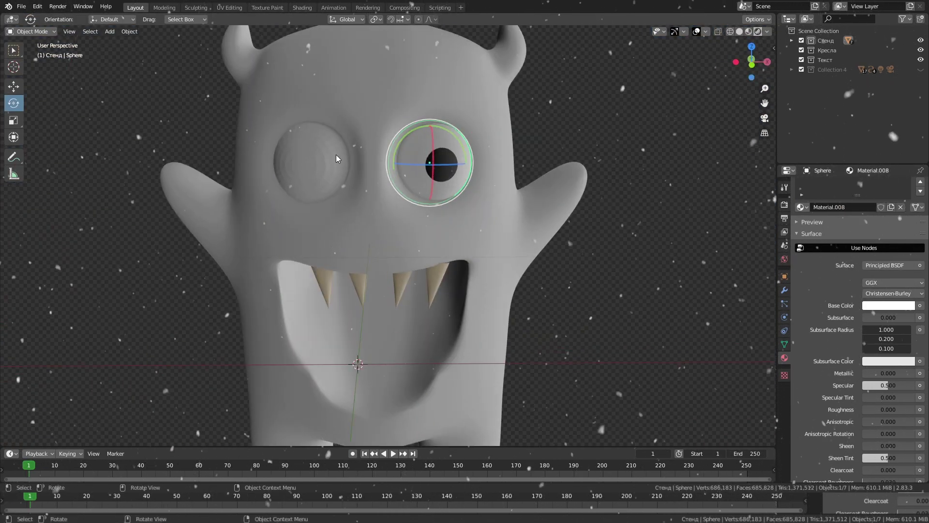
# - Raise the monster straight up onto the stage in front view, then orbit to check the placement
pyautogui.click(337, 158)
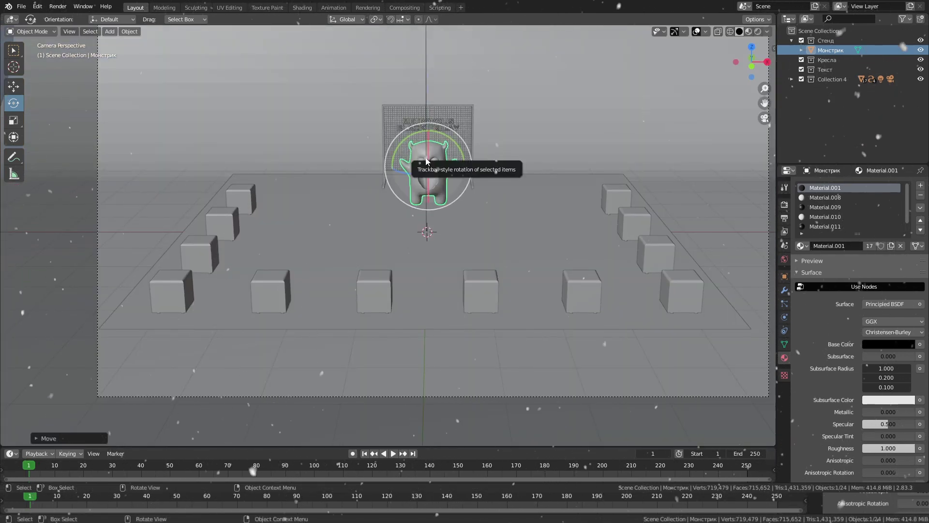
pyautogui.press('KP_1')
pyautogui.press('g')
pyautogui.press('z')
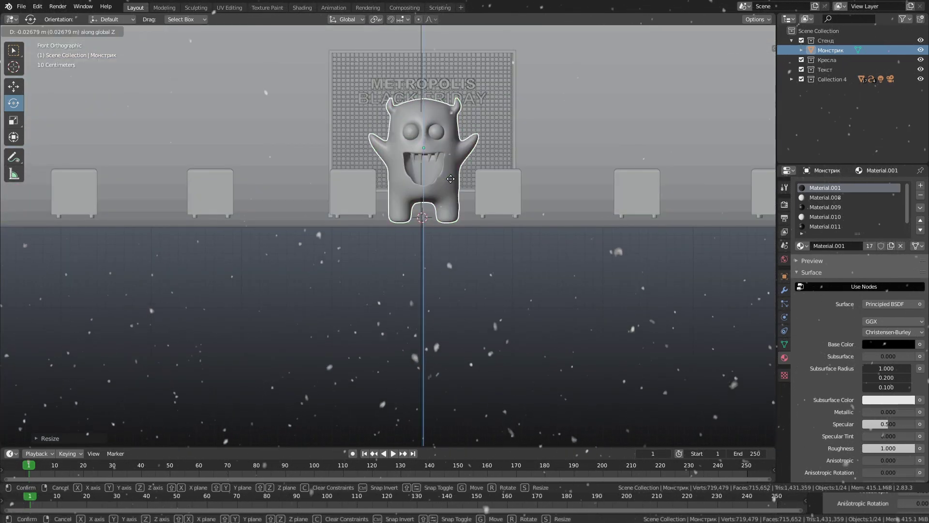
pyautogui.click(451, 179)
pyautogui.moveTo(450, 179); pyautogui.dragTo(573, 143, button='middle')
pyautogui.moveTo(471, 202); pyautogui.dragTo(488, 258, button='middle')
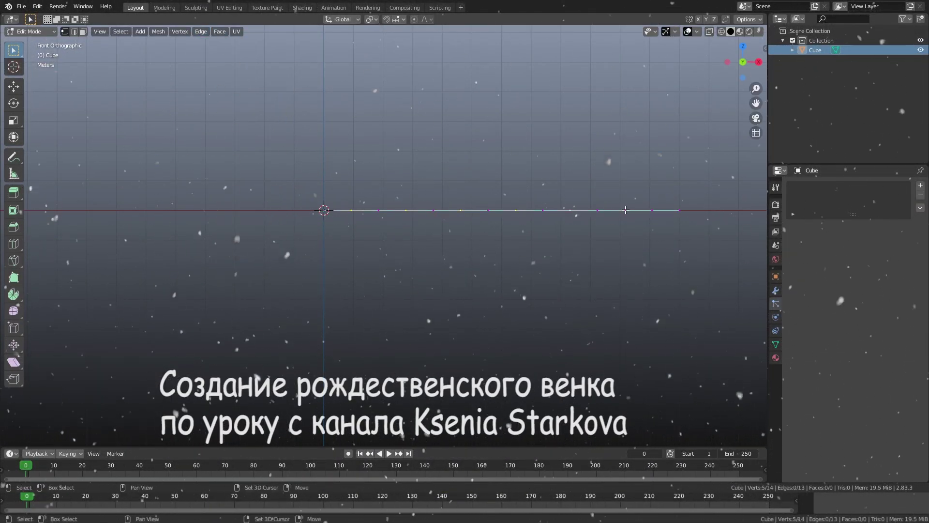
# - Extrude the selected line vertices along Z into side branches above and below the edge
pyautogui.press('e')
pyautogui.press('z')
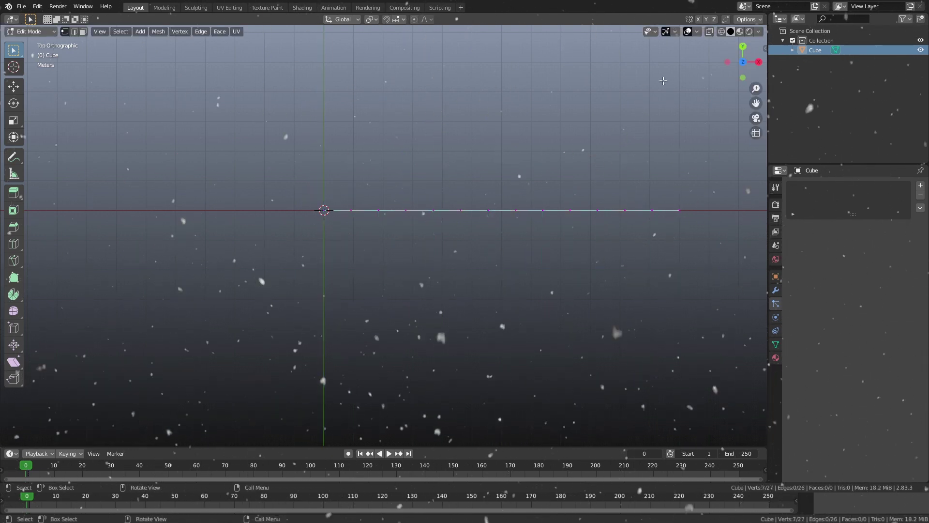
pyautogui.click(583, 63)
pyautogui.moveTo(583, 62); pyautogui.dragTo(357, 89, button='middle')
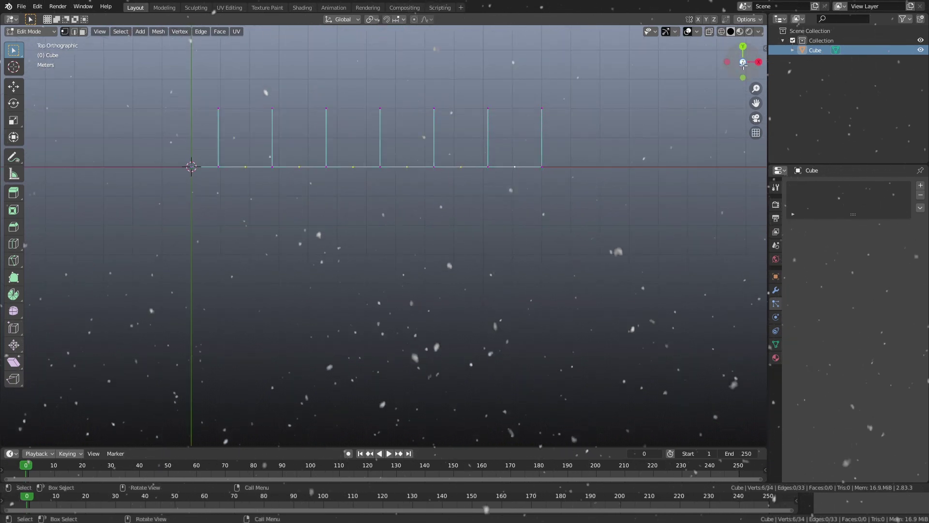
pyautogui.click(405, 157)
pyautogui.press('KP_1')
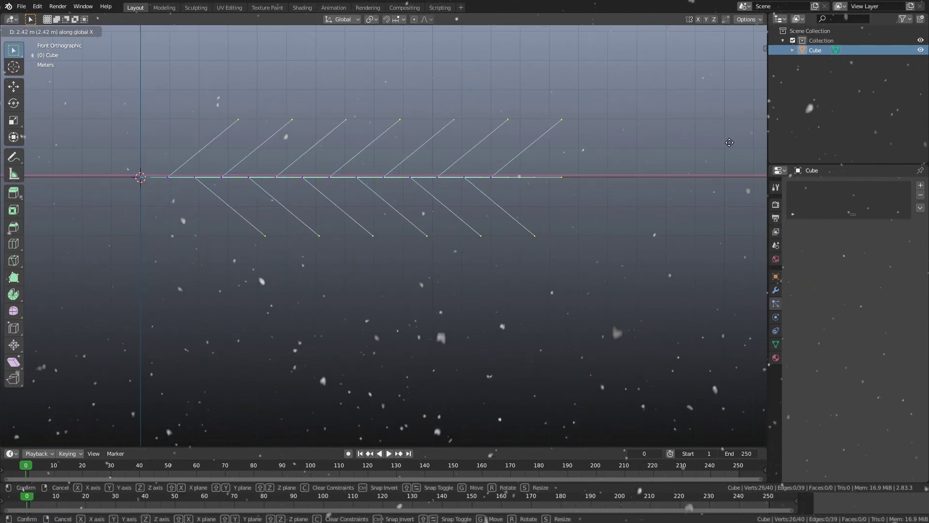
# - Add a Skin modifier to the branch skeleton and shrink its skin radius with Ctrl+A
pyautogui.click(655, 137)
pyautogui.click(776, 290)
pyautogui.click(855, 186)
pyautogui.click(736, 325)
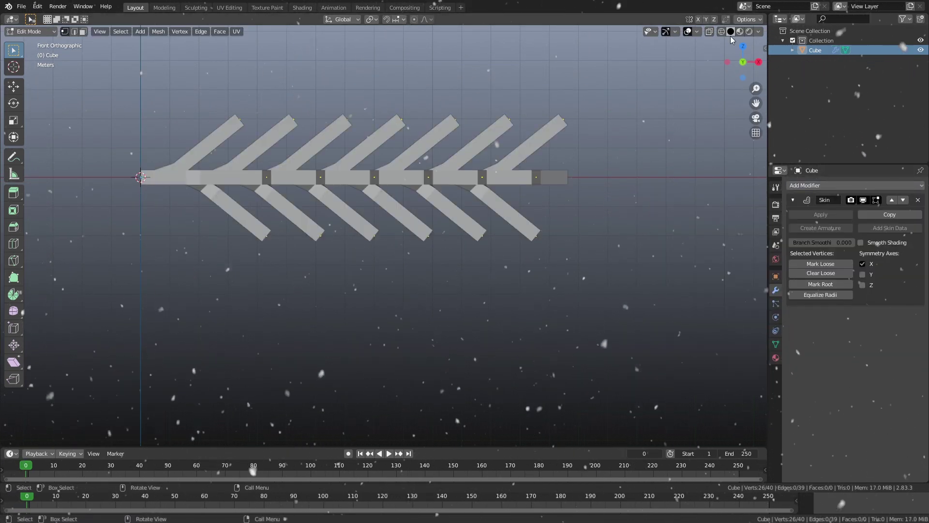
pyautogui.hotkey('ctrl', 'a')
pyautogui.click(445, 159)
pyautogui.moveTo(445, 160); pyautogui.dragTo(484, 146, button='middle')
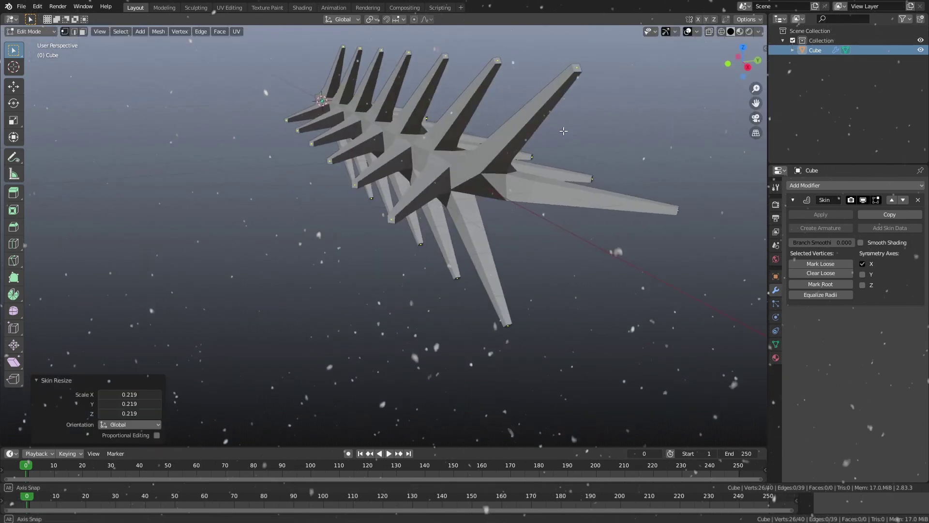
pyautogui.press('KP_1')
# - With X-ray on, reposition two branch tips in front and top views
pyautogui.hotkey('alt', 'z')
pyautogui.click(293, 119)
pyautogui.press('g')
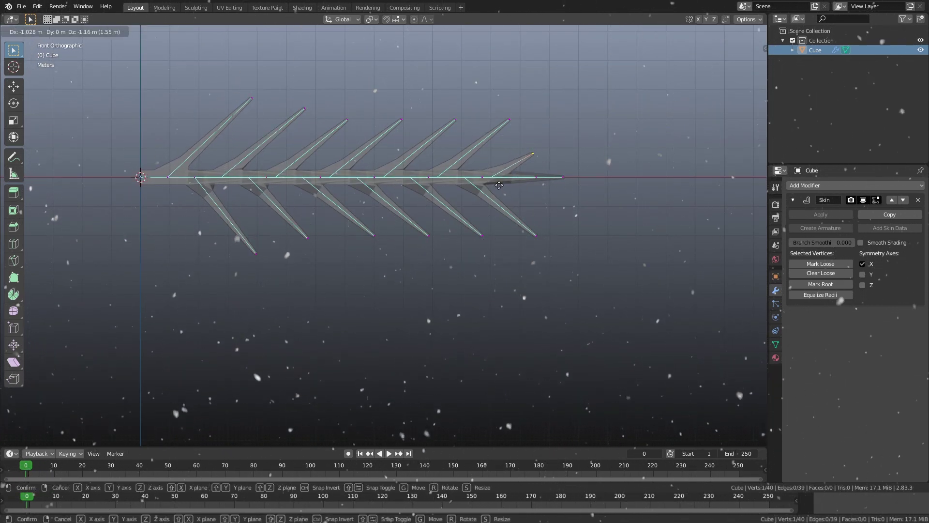
pyautogui.click(474, 234)
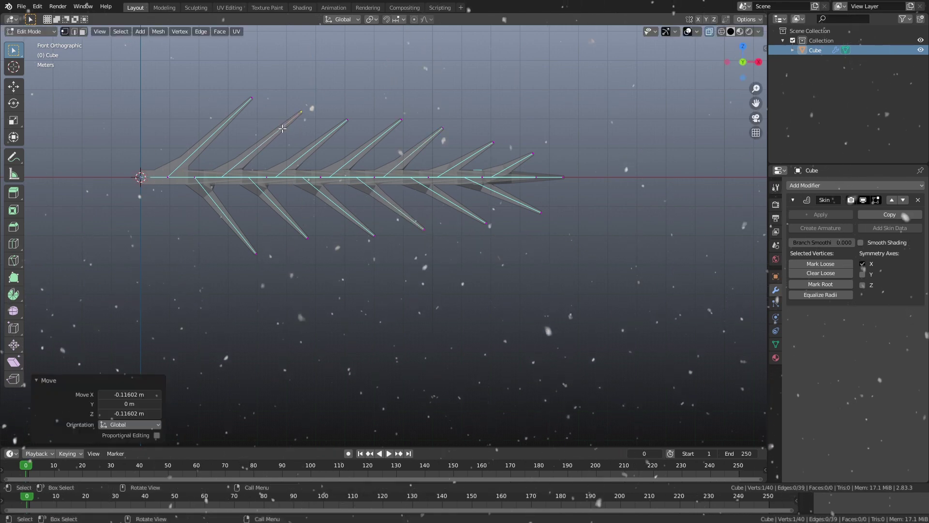
pyautogui.click(374, 236)
pyautogui.press('g')
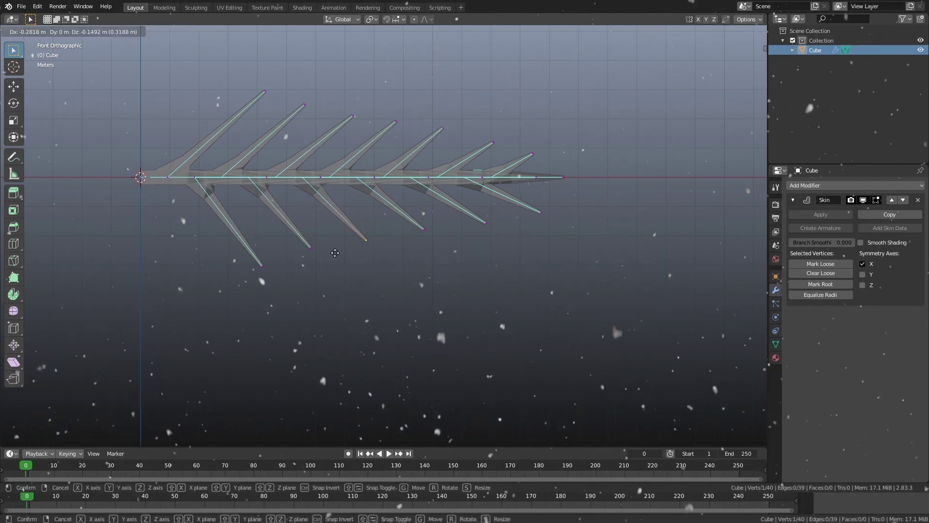
pyautogui.press('KP_7')
pyautogui.click(425, 209)
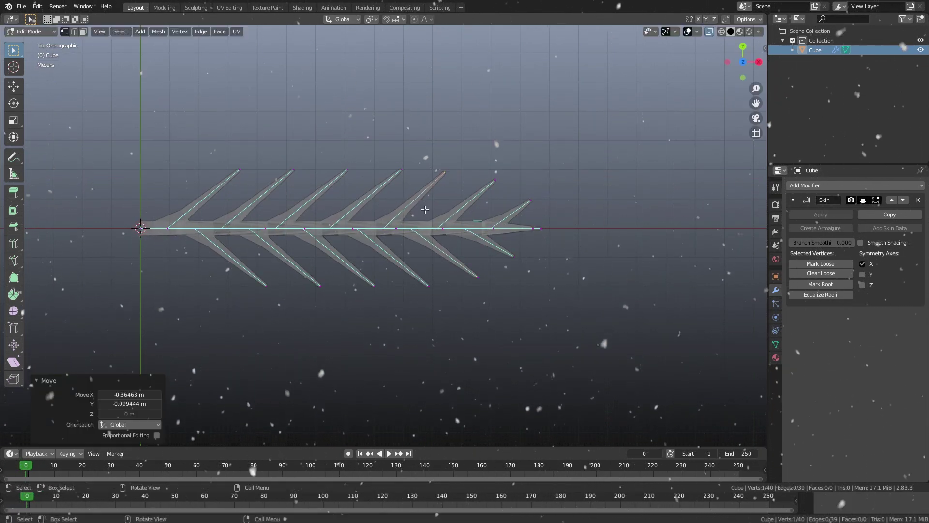
# - Pull three upper tips outward and two lower tips downward, undoing the last move
pyautogui.moveTo(374, 285); pyautogui.dragTo(381, 299)
pyautogui.moveTo(239, 170); pyautogui.dragTo(262, 143)
pyautogui.moveTo(293, 169)
pyautogui.mouseDown()
pyautogui.moveTo(307, 153)
pyautogui.moveTo(357, 154)
pyautogui.mouseUp()
pyautogui.moveTo(319, 286); pyautogui.dragTo(333, 319)
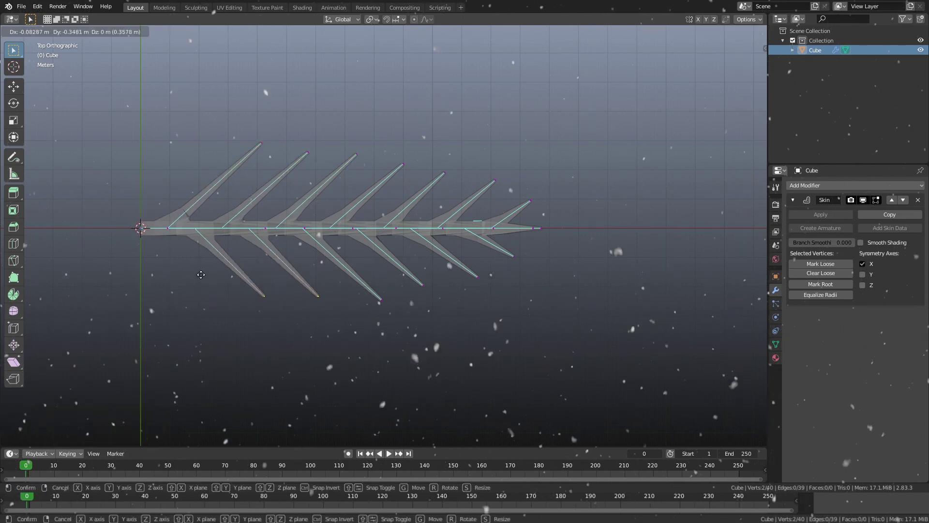
pyautogui.moveTo(266, 285); pyautogui.dragTo(254, 310)
pyautogui.moveTo(254, 311); pyautogui.dragTo(273, 327, button='middle')
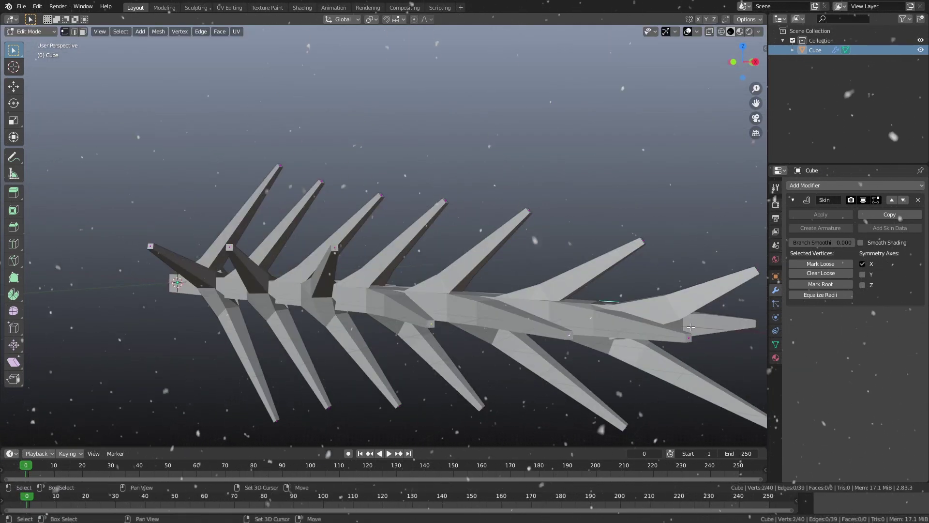
pyautogui.hotkey('ctrl', 'z')
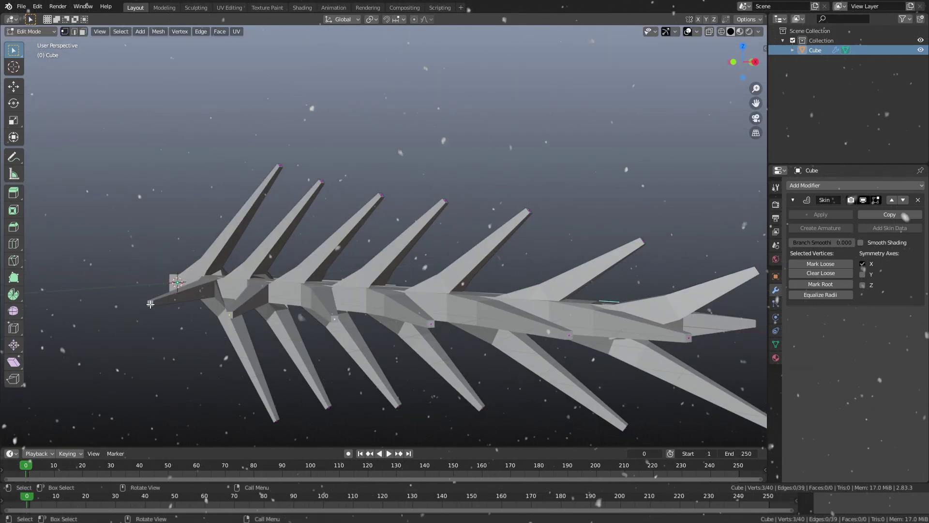
# - Raise selected branch tips along Z and shift another tip along Y
pyautogui.click(664, 334)
pyautogui.moveTo(664, 335); pyautogui.dragTo(528, 316, button='middle')
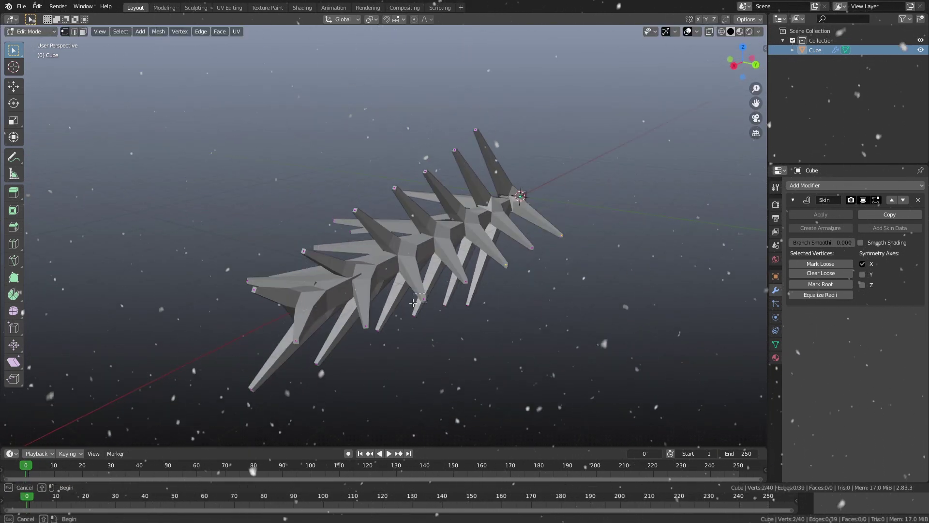
pyautogui.press('g')
pyautogui.press('z')
pyautogui.click(585, 243)
pyautogui.moveTo(359, 330); pyautogui.dragTo(262, 164, button='middle')
pyautogui.click(262, 164)
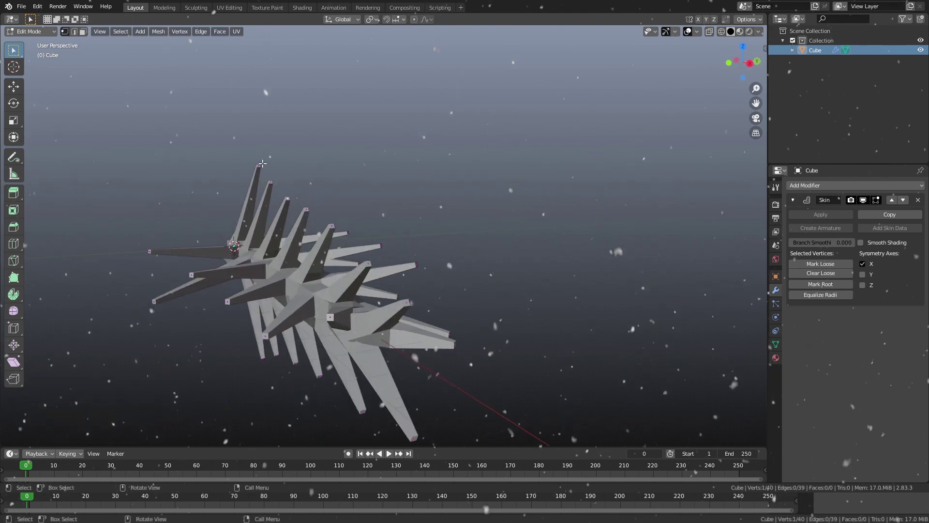
pyautogui.press('g')
pyautogui.press('y')
pyautogui.click(290, 193)
# - Move the remaining branch tips in varied directions, then leave Edit Mode in front view
pyautogui.moveTo(279, 181); pyautogui.dragTo(265, 188)
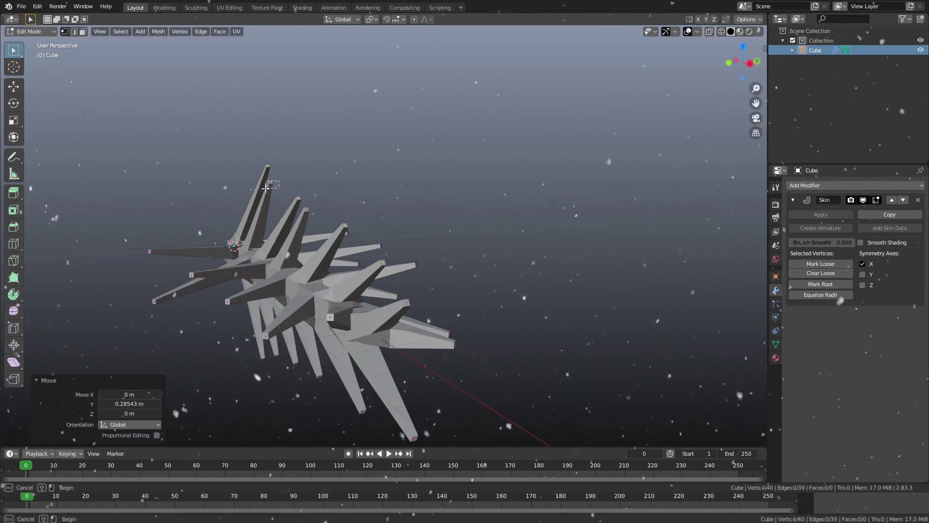
pyautogui.click(304, 222)
pyautogui.moveTo(303, 222); pyautogui.dragTo(314, 326, button='middle')
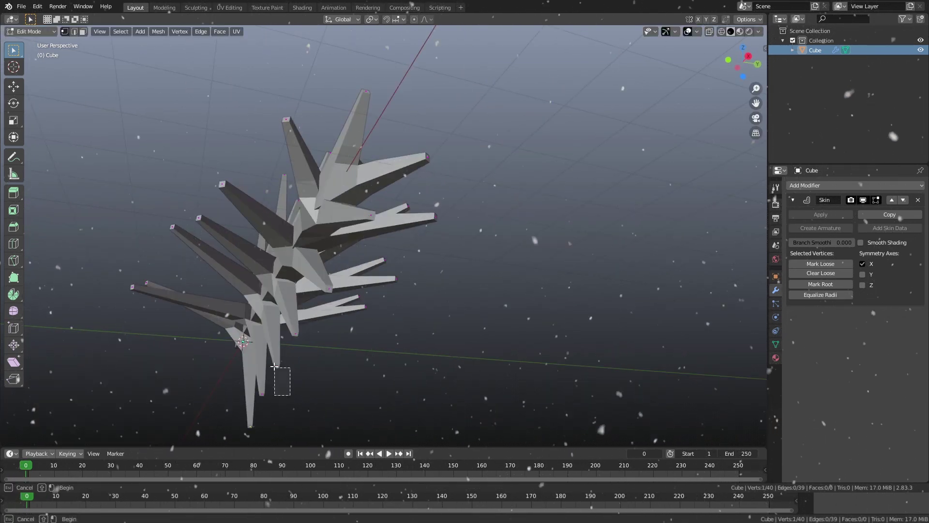
pyautogui.press('g')
pyautogui.click(319, 290)
pyautogui.moveTo(319, 290)
pyautogui.mouseDown(button='middle')
pyautogui.moveTo(356, 215)
pyautogui.moveTo(524, 196)
pyautogui.mouseUp(button='middle')
pyautogui.press('g')
pyautogui.click(356, 214)
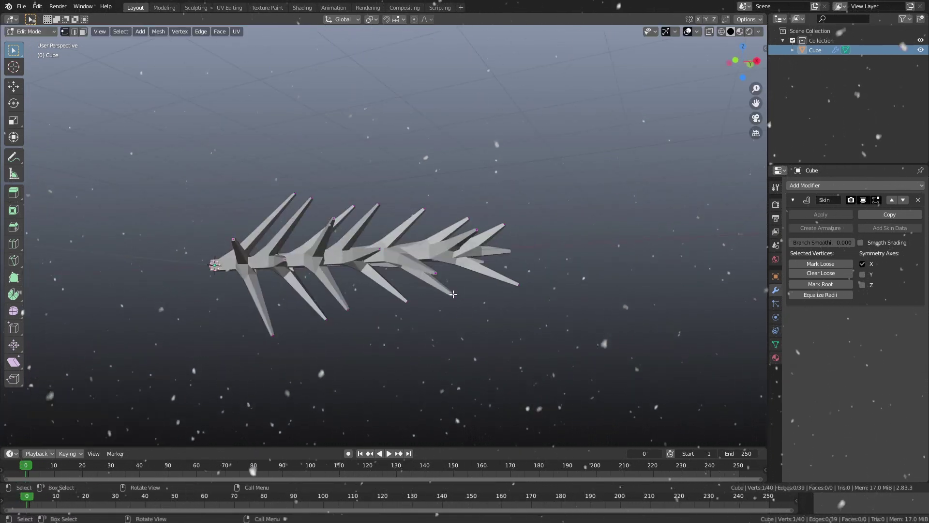
pyautogui.press('Tab')
pyautogui.press('KP_1')
# - Add a circle mesh and stand it upright by rotating it 90° on X
pyautogui.click(109, 31)
pyautogui.click(239, 60)
pyautogui.scroll(3, 307, 249)
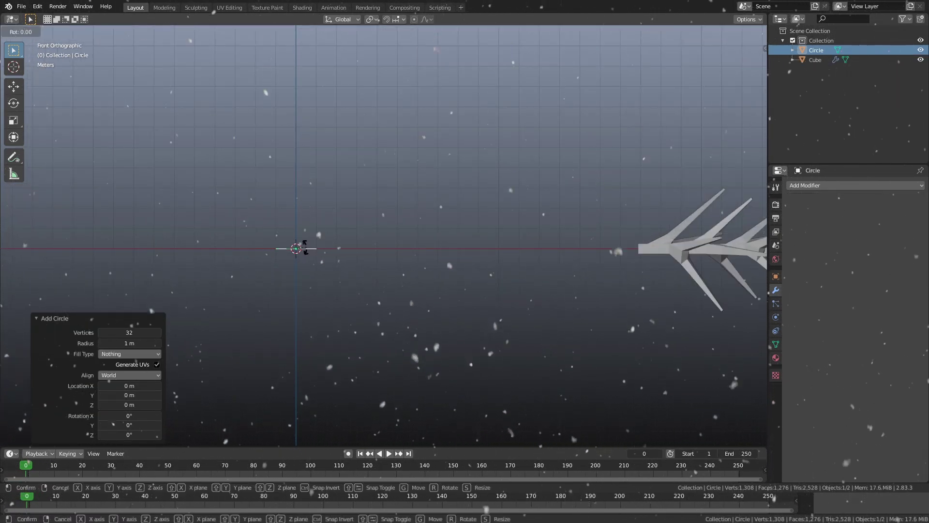
pyautogui.write('rx90')
pyautogui.press('Return')
pyautogui.scroll(6, 290, 256)
# - Set the fir-branch particle emitter to end frame 200 and scale randomness 0.17
pyautogui.press('Tab')
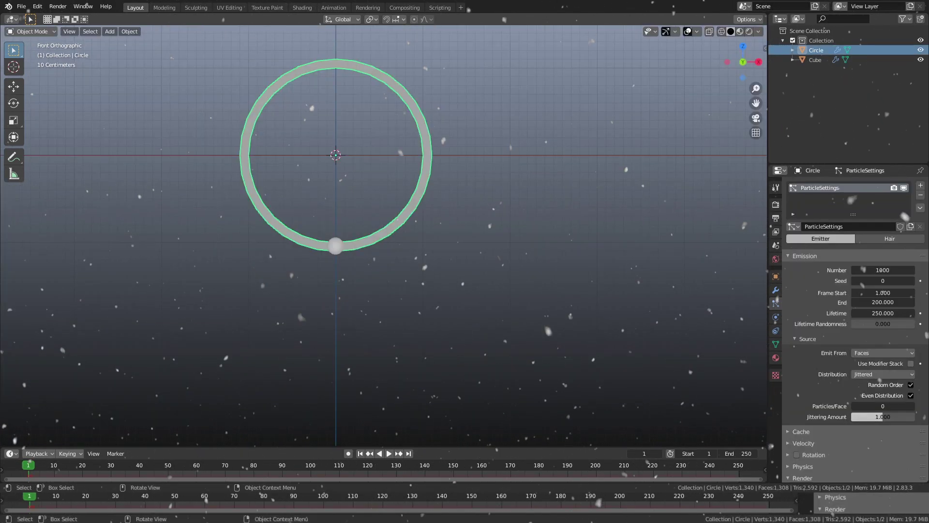
pyautogui.press('Return')
pyautogui.scroll(-8, 852, 309)
pyautogui.write('0.')
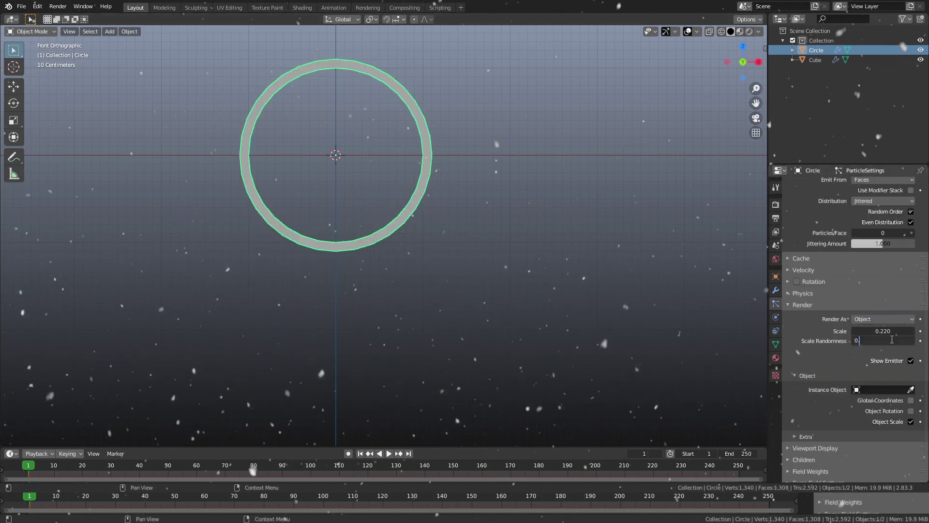
pyautogui.write('17')
pyautogui.press('Return')
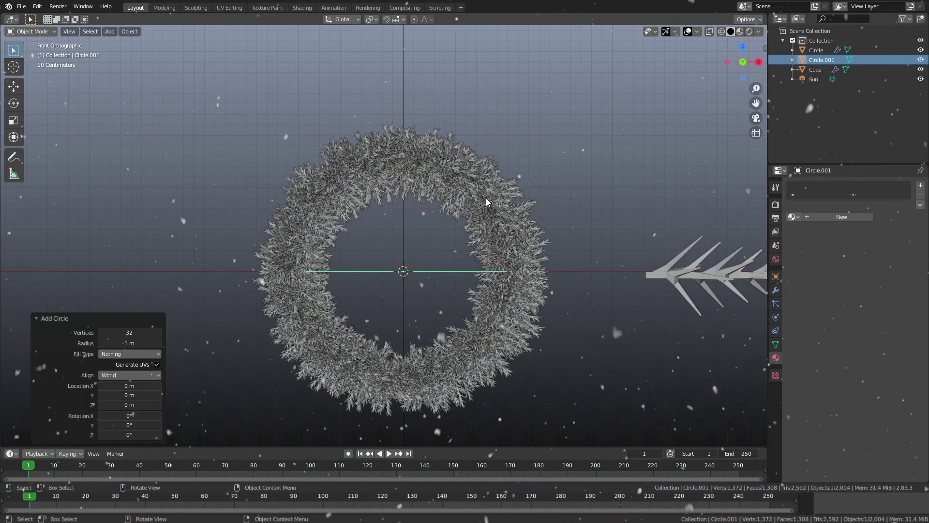
# - Extrude the small circle upward twice and taper the top into a bell body
pyautogui.press('Tab')
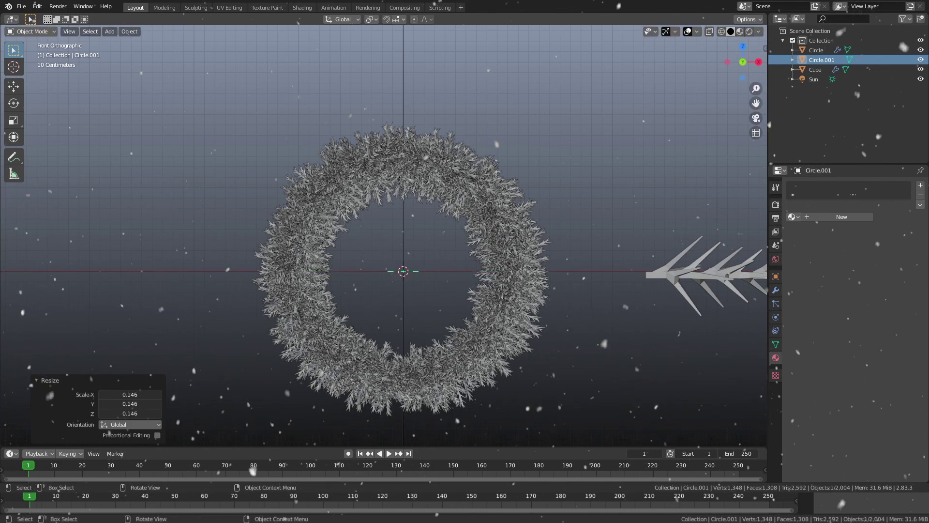
pyautogui.scroll(5, 403, 288)
pyautogui.press('e')
pyautogui.click(390, 199)
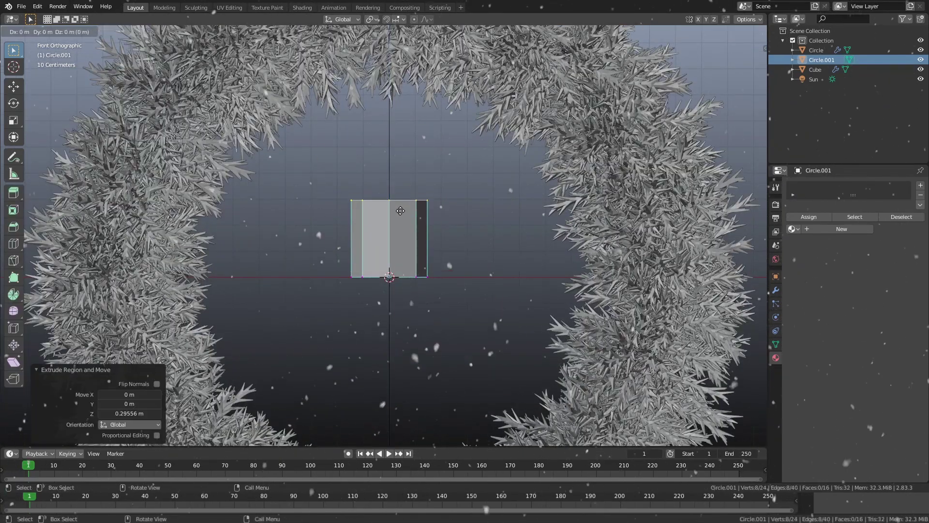
pyautogui.press('e')
pyautogui.click(390, 168)
pyautogui.press('s')
pyautogui.press('e')
pyautogui.click(416, 194)
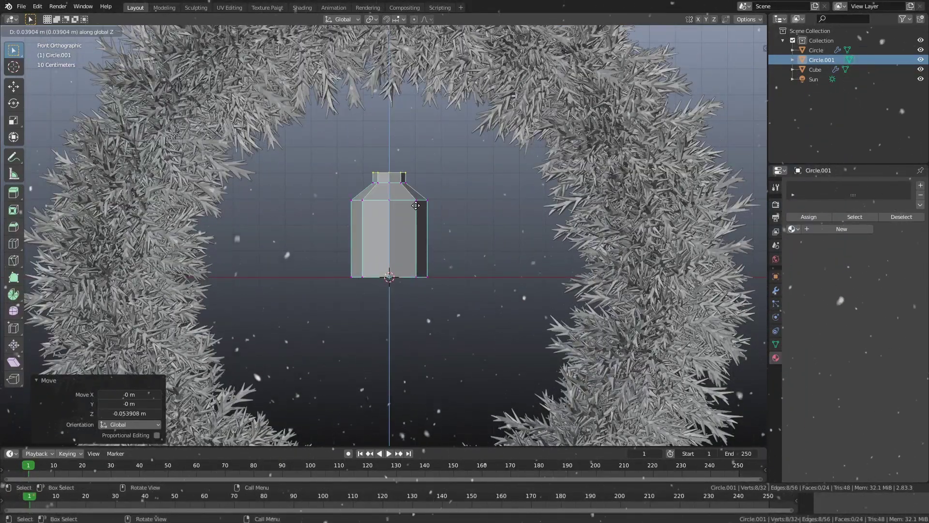
# - Merge the bell's top neck vertices into one point and raise it slightly along Z
pyautogui.click(416, 205)
pyautogui.press('m')
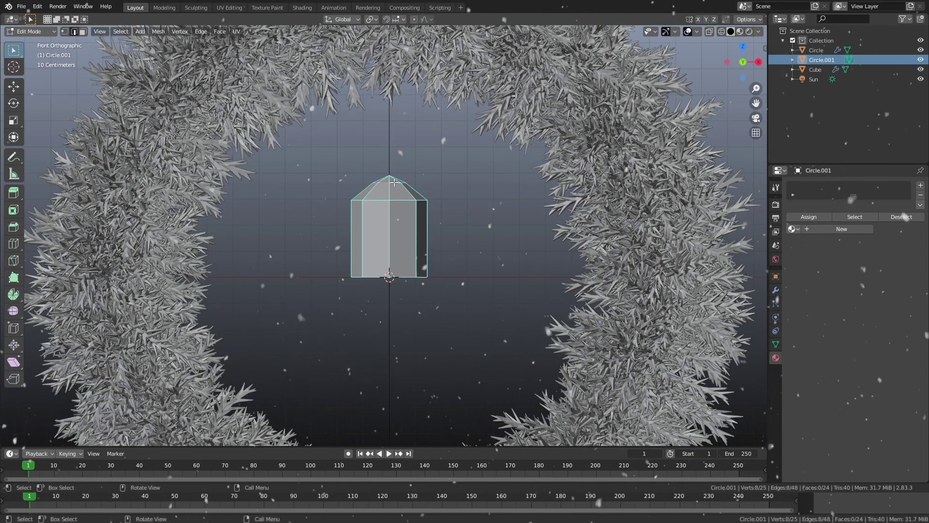
pyautogui.press('g')
pyautogui.press('z')
pyautogui.click(396, 184)
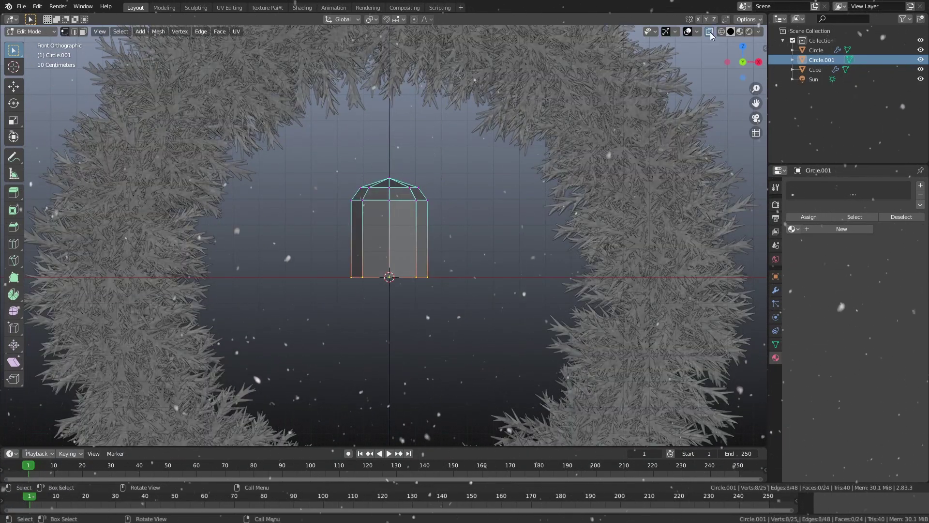
# - Extrude the bell's bottom ring and scale it out into a wide flared brim
pyautogui.moveTo(390, 151); pyautogui.dragTo(435, 242, button='middle')
pyautogui.press('e')
pyautogui.press('Escape')
pyautogui.press('s')
pyautogui.click(451, 296)
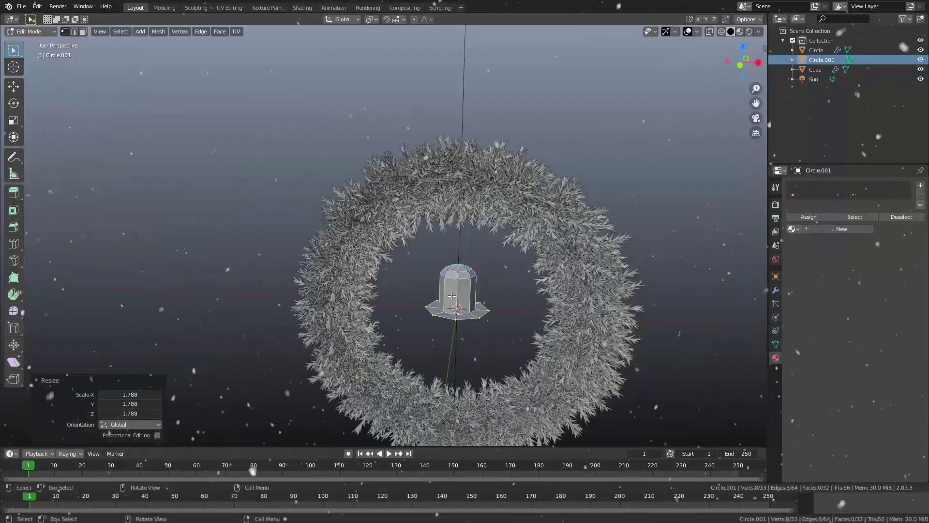
pyautogui.moveTo(451, 295); pyautogui.dragTo(464, 242, button='middle')
pyautogui.scroll(3, 465, 242)
# - Smooth the bell with a level-2 Subdivision Surface modifier and return to Object Mode
pyautogui.click(776, 290)
pyautogui.click(854, 185)
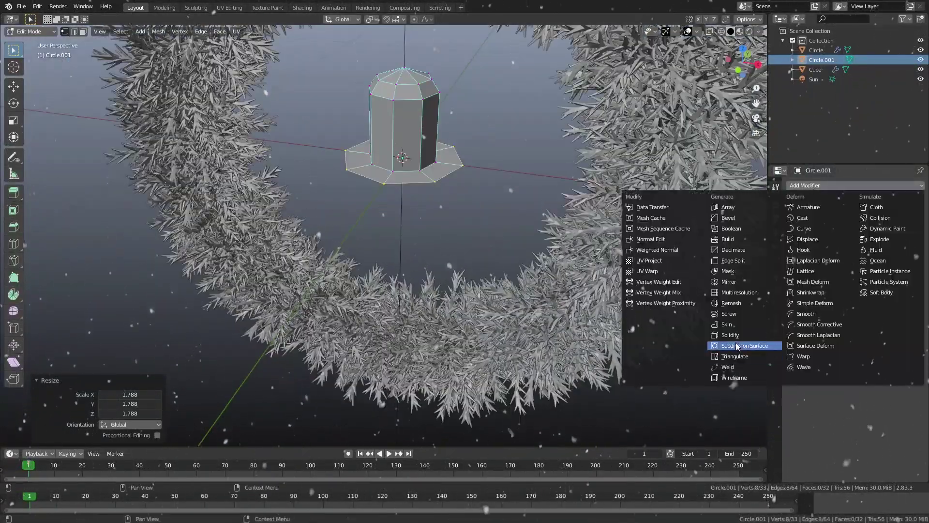
pyautogui.click(736, 345)
pyautogui.hotkey('ctrl', '2')
pyautogui.moveTo(436, 159); pyautogui.dragTo(441, 147, button='middle')
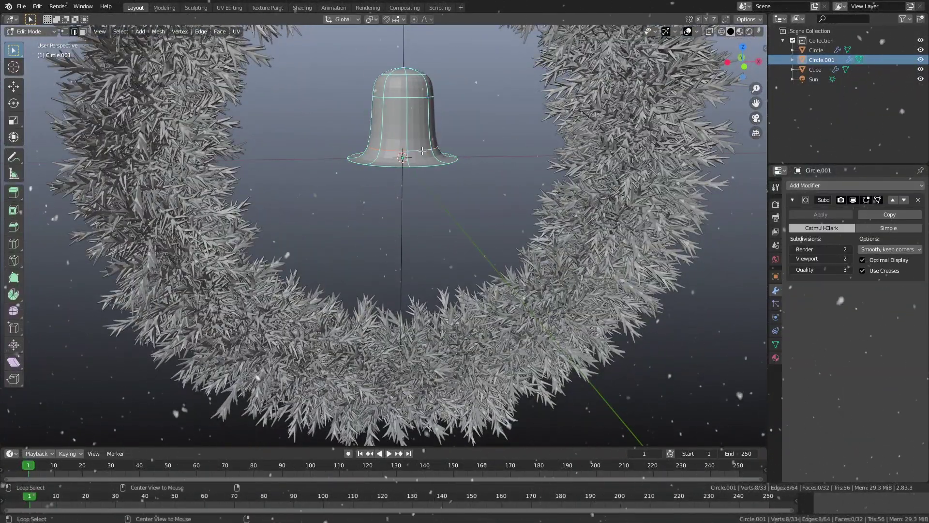
pyautogui.press('Tab')
pyautogui.rightClick(382, 121)
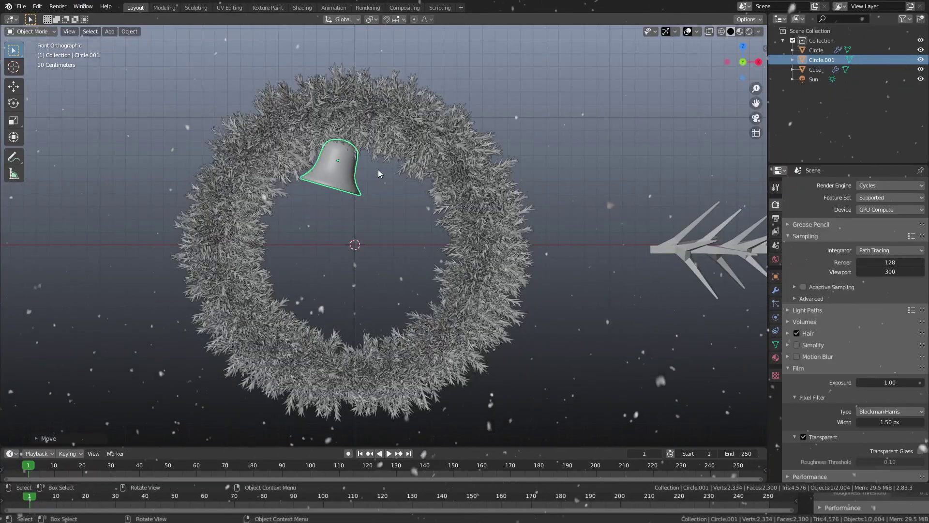
# - Duplicate the bell and tilt the copy beside the first one
pyautogui.hotkey('shift', 'd')
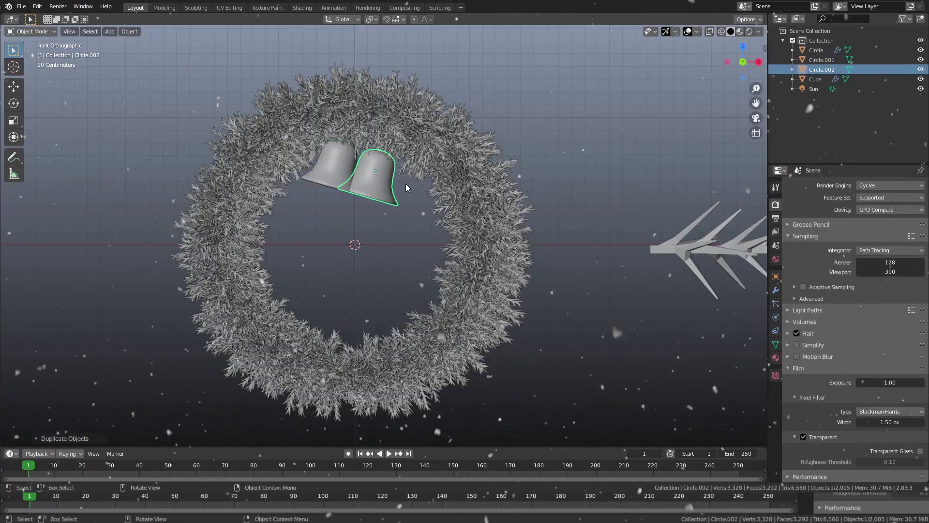
pyautogui.click(405, 184)
pyautogui.press('r')
pyautogui.click(775, 357)
# - Give both bells a yellow gold material and preview the scene rendered
pyautogui.click(886, 297)
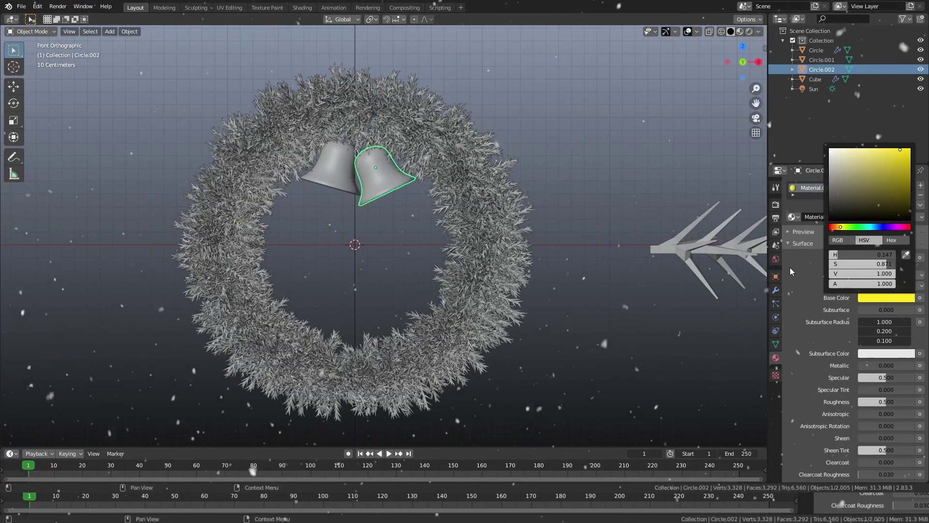
pyautogui.click(749, 30)
pyautogui.click(822, 59)
pyautogui.click(792, 216)
pyautogui.click(811, 255)
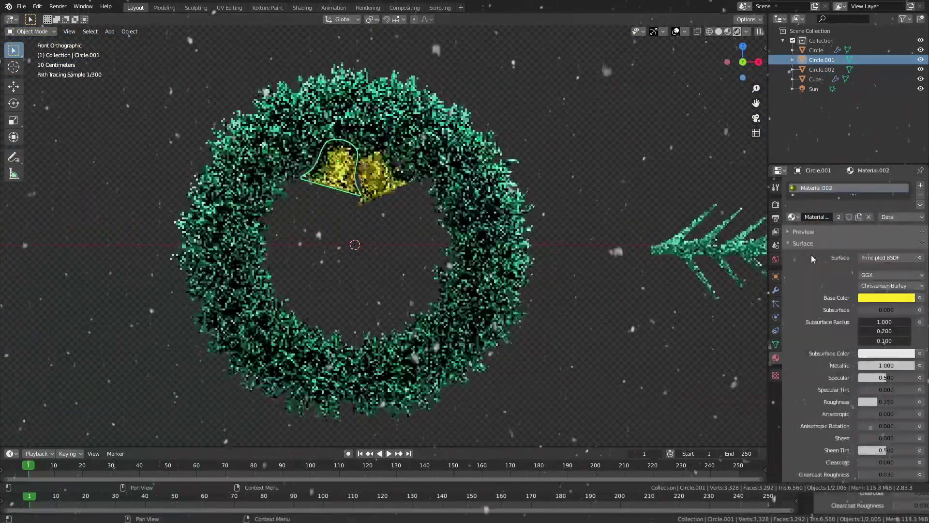
# - Add an icosphere squashed along X with yellow emission and glossy colours
pyautogui.hotkey('shift', 'a')
pyautogui.click(426, 276)
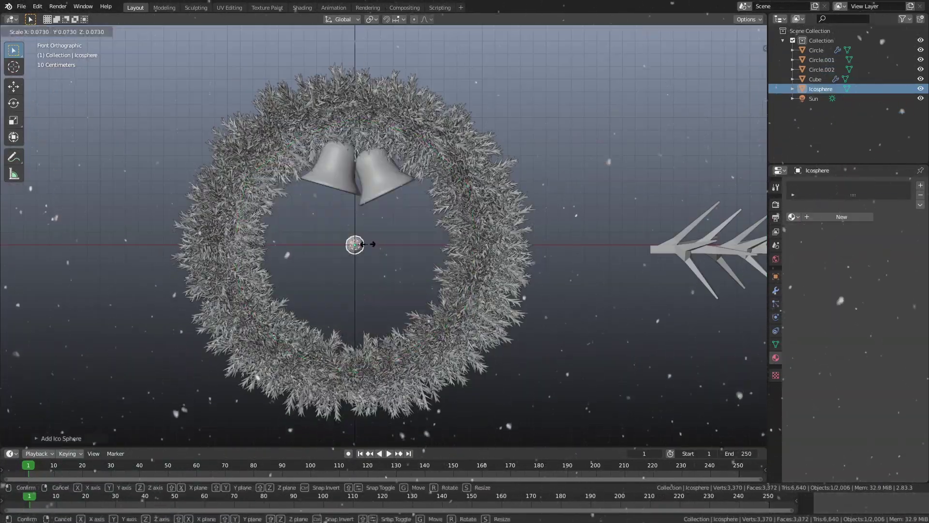
pyautogui.press('s')
pyautogui.press('x')
pyautogui.click(886, 299)
pyautogui.moveTo(890, 228); pyautogui.dragTo(840, 228)
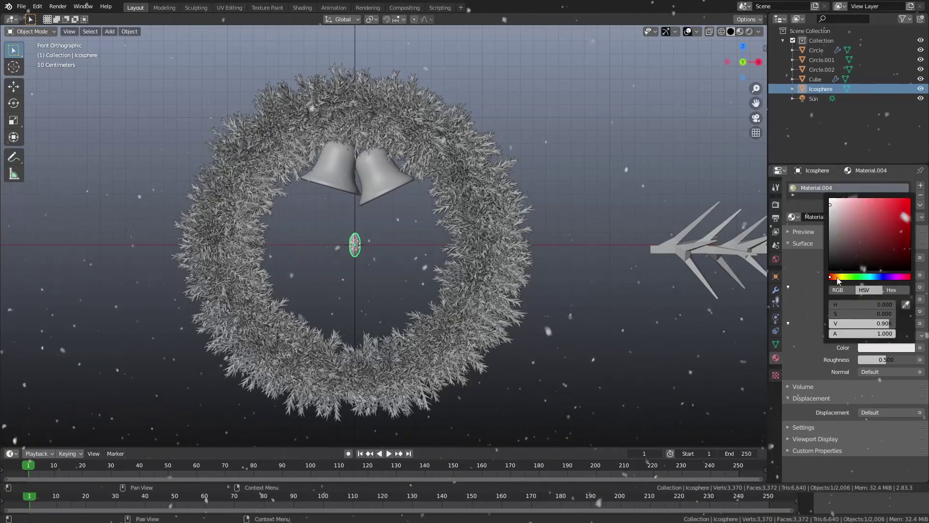
pyautogui.click(886, 348)
# - Move the icosphere light onto the wreath's left side, viewed from the front
pyautogui.moveTo(355, 290); pyautogui.dragTo(381, 247, button='middle')
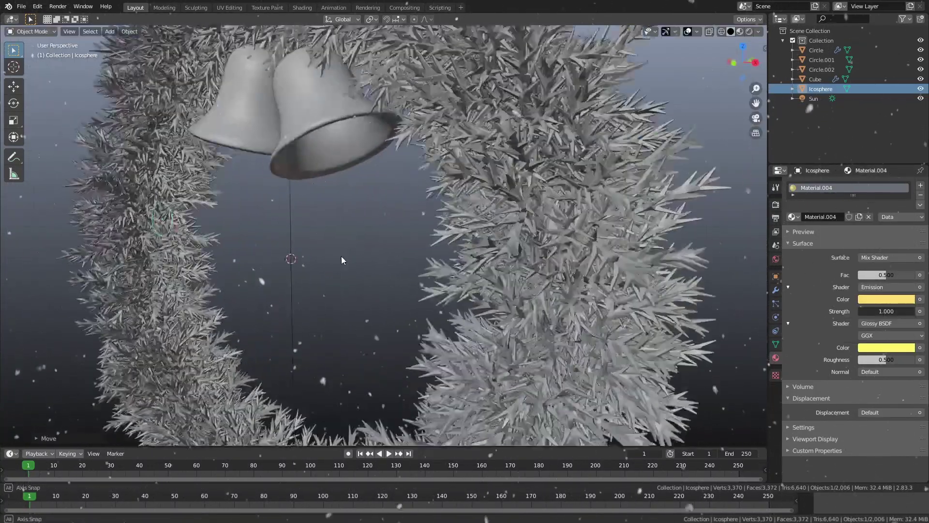
pyautogui.press('g')
pyautogui.click(116, 235)
pyautogui.moveTo(116, 234); pyautogui.dragTo(266, 219, button='middle')
pyautogui.press('KP_1')
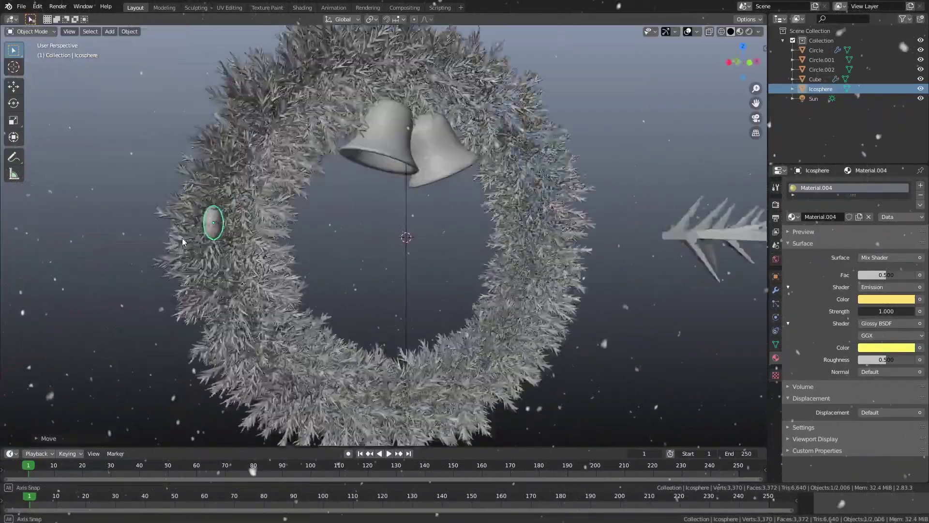
# - Duplicate the light several times and place the copies around the wreath ring
pyautogui.hotkey('shift', 'd')
pyautogui.click(265, 345)
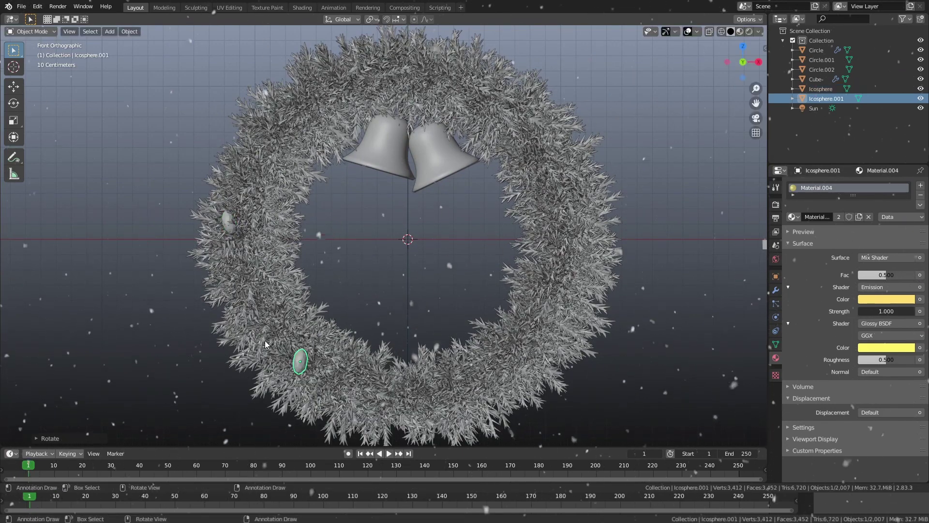
pyautogui.hotkey('shift', 'd')
pyautogui.click(537, 290)
pyautogui.hotkey('shift', 'd')
pyautogui.click(457, 83)
pyautogui.hotkey('shift', 'd')
pyautogui.click(343, 90)
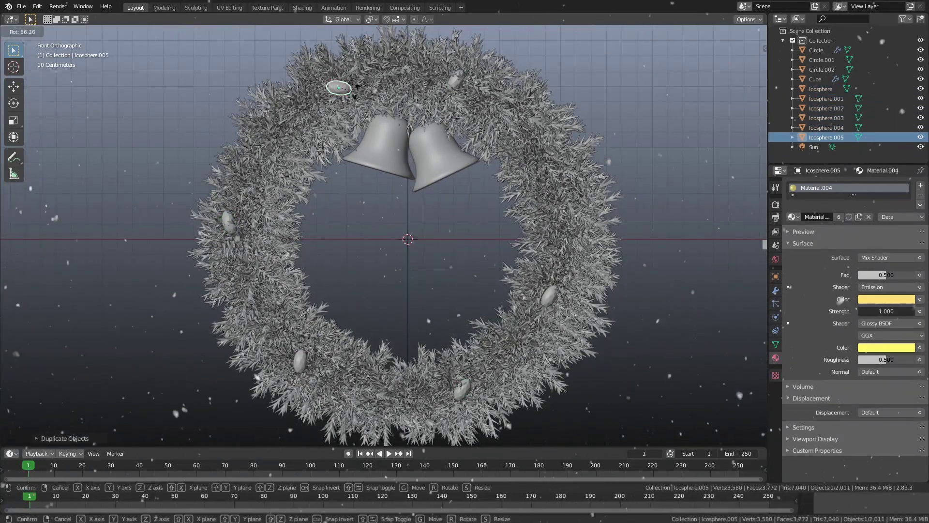
pyautogui.click(306, 324)
pyautogui.hotkey('shift', 'd')
pyautogui.click(578, 218)
pyautogui.hotkey('shift', 'd')
pyautogui.press('r')
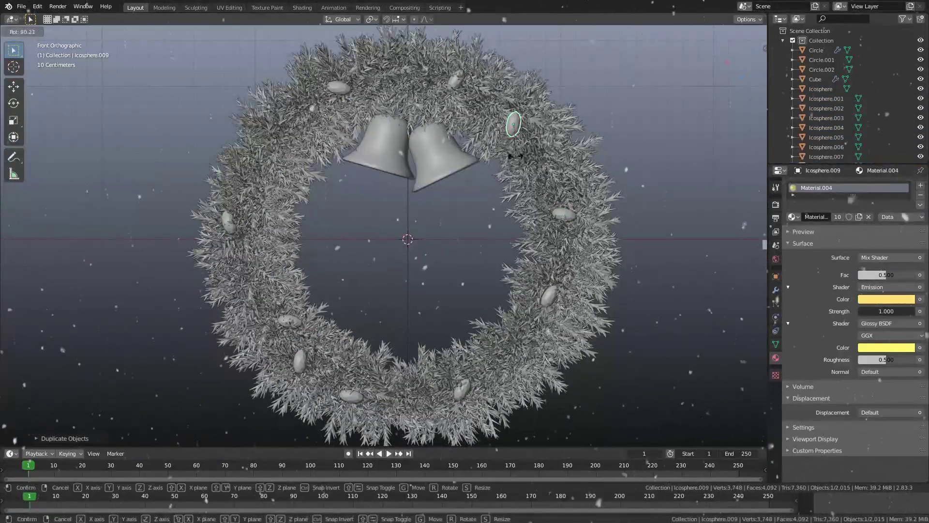
pyautogui.click(546, 381)
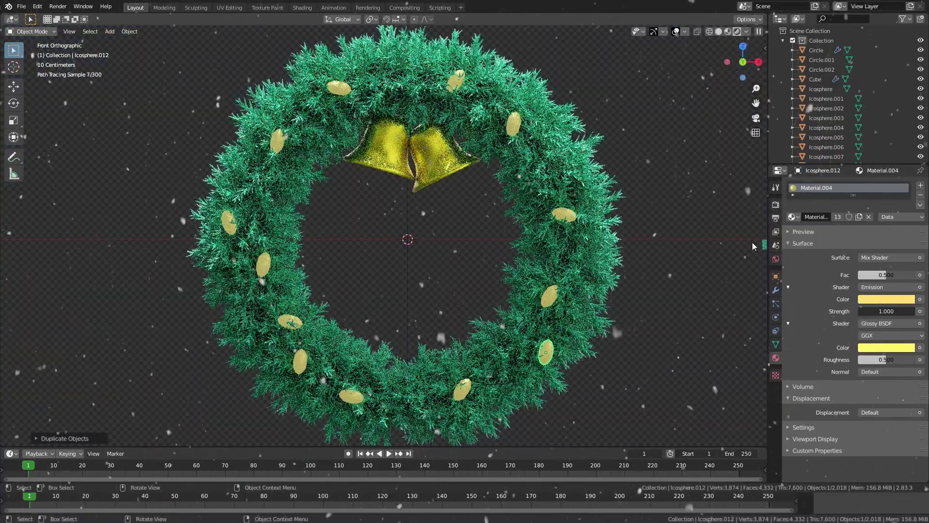
# - Set the lights' Emission Strength to 50 and resize a selected light
pyautogui.doubleClick(887, 311)
pyautogui.write('50')
pyautogui.press('Return')
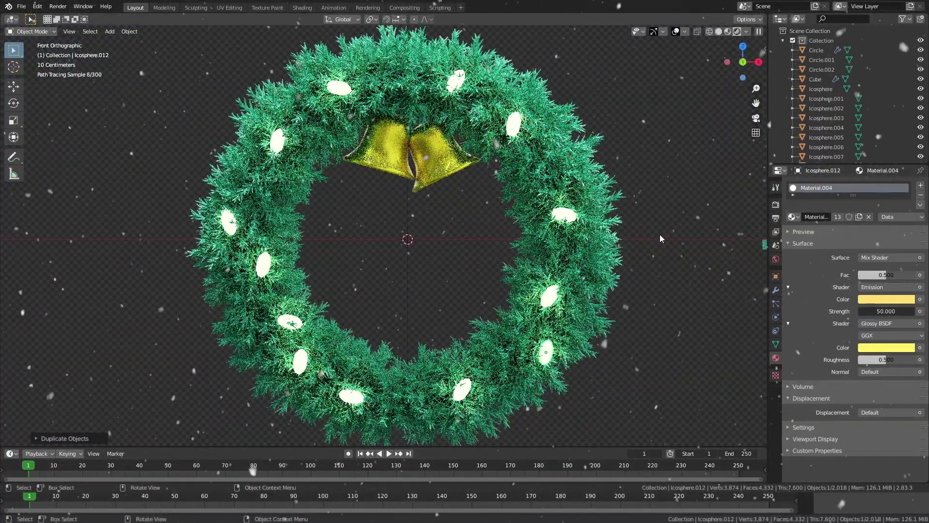
pyautogui.scroll(-3, 847, 97)
pyautogui.click(826, 96)
pyautogui.press('s')
pyautogui.click(474, 221)
# - Select the fir-branch object and shift its Base Color to purple
pyautogui.scroll(-1, 667, 266)
pyautogui.click(725, 242)
pyautogui.click(886, 297)
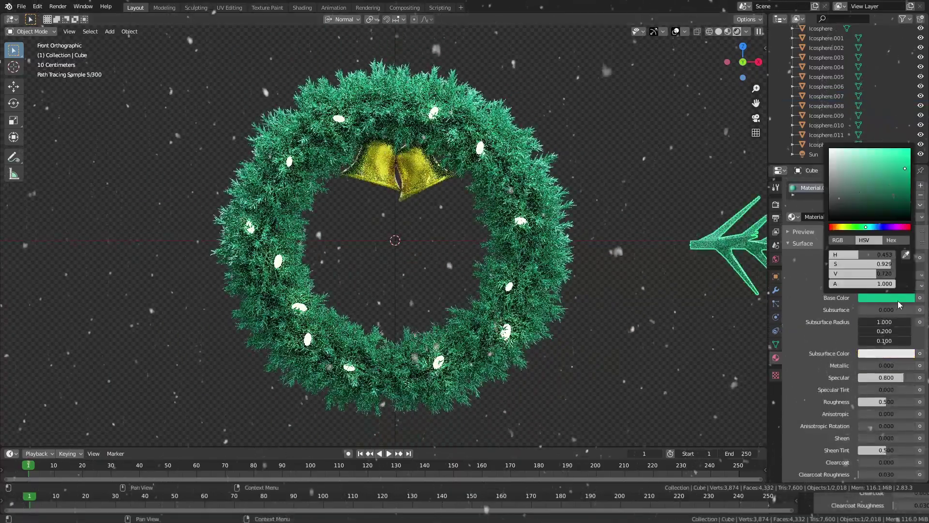
pyautogui.moveTo(852, 227); pyautogui.dragTo(884, 227)
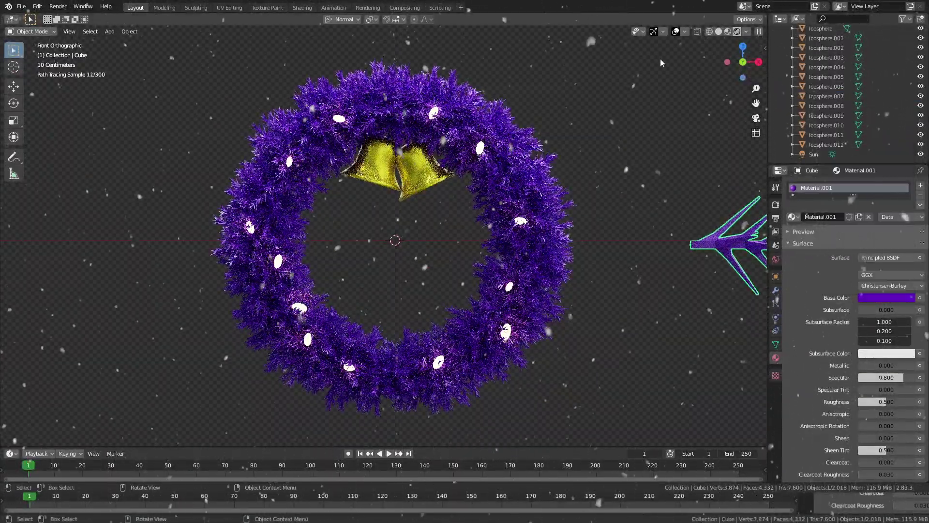
# - Review the Render and Output settings and bring up the Render menu
pyautogui.click(776, 205)
pyautogui.click(890, 303)
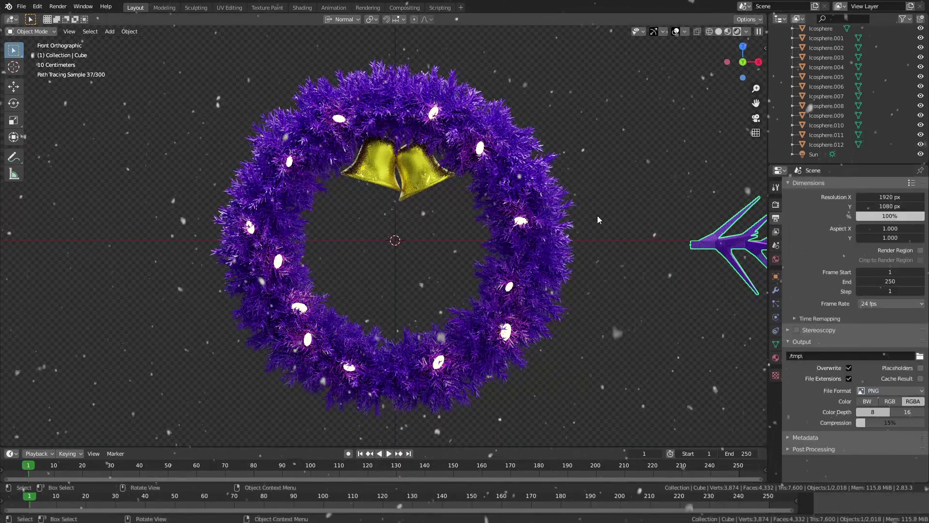
pyautogui.scroll(3, 846, 97)
pyautogui.click(904, 19)
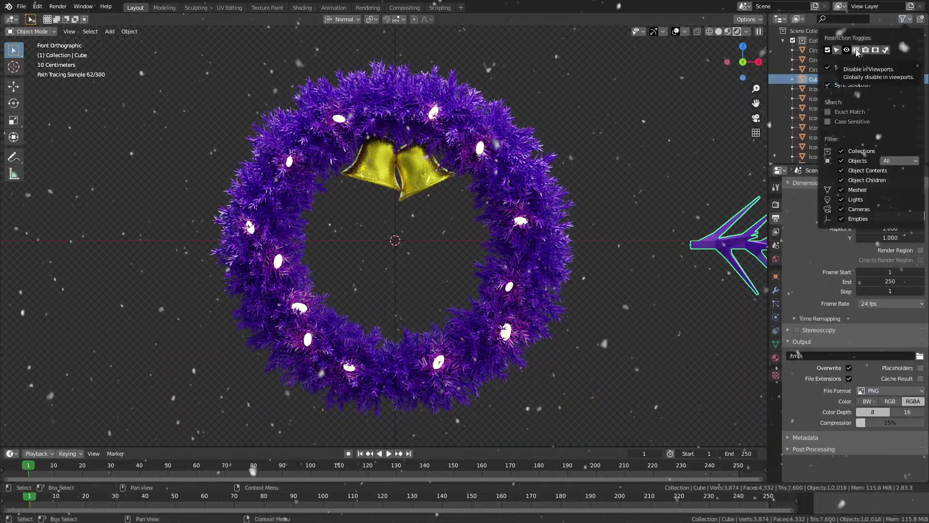
pyautogui.click(58, 6)
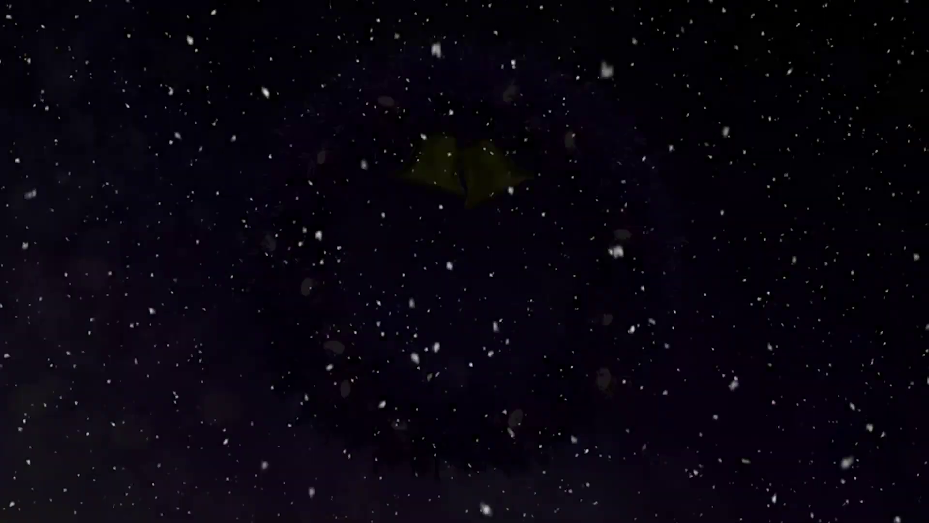